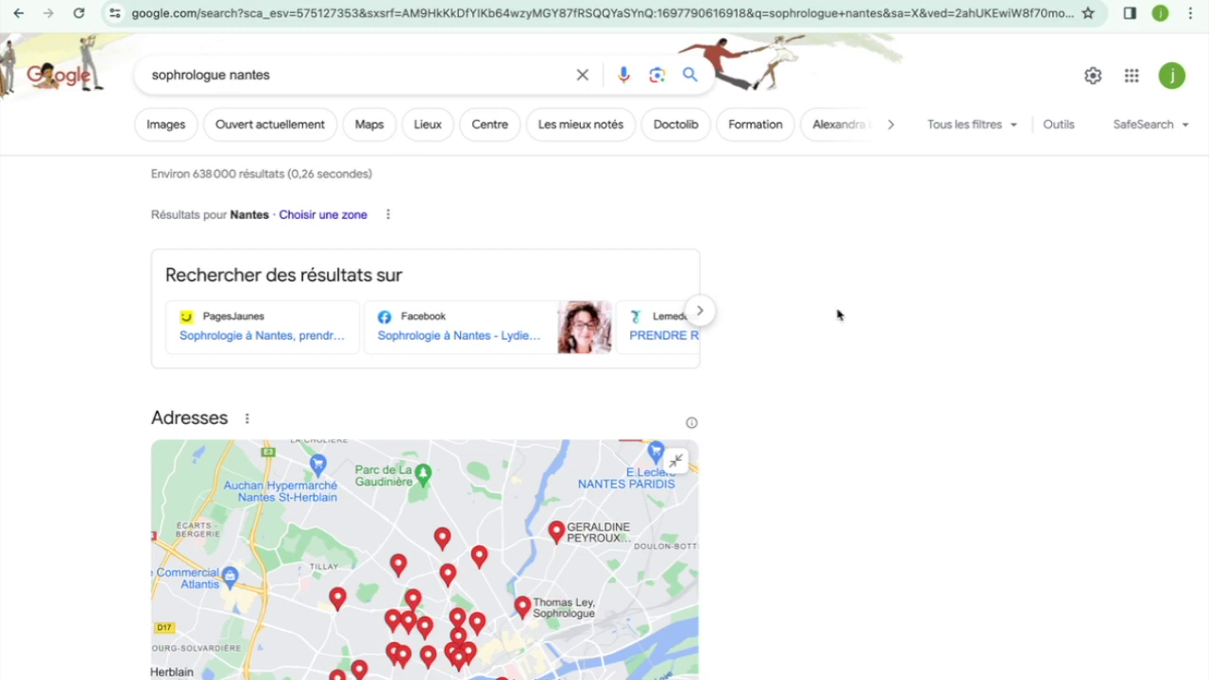
Examine the map of local practitioners in the Google results for "sophrologue nantes".
{"action": "scroll", "coordinate": [836, 315], "scroll_direction": "down", "scroll_amount": 2}
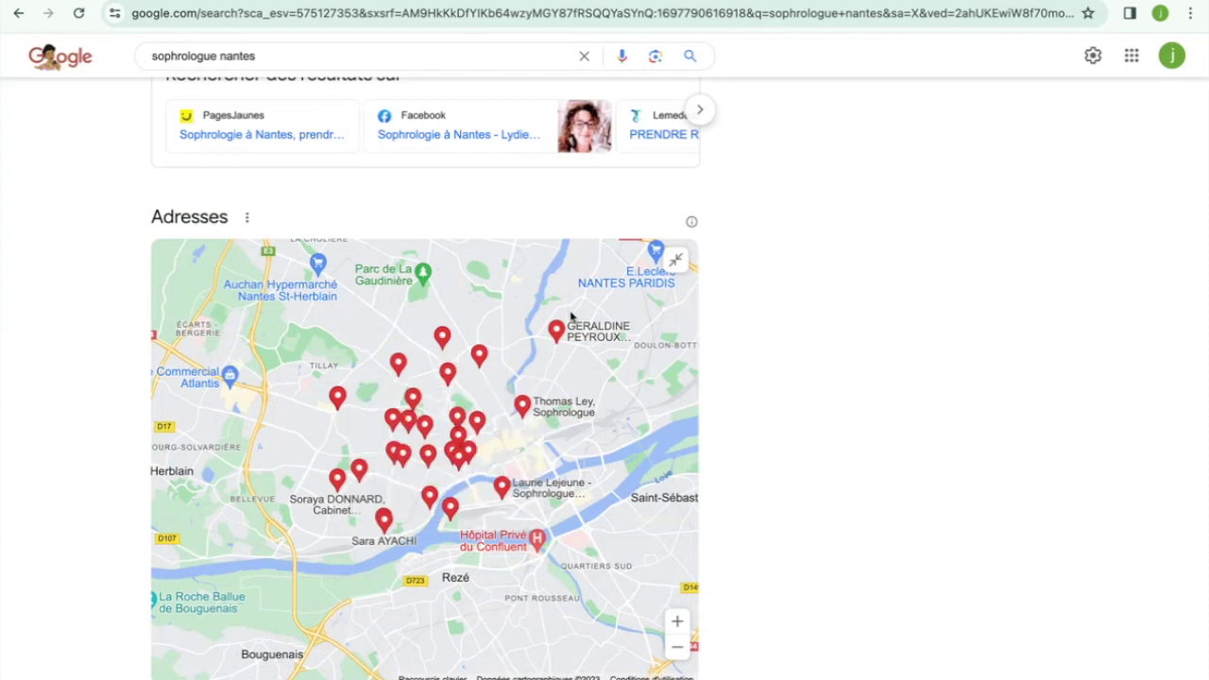
{"action": "scroll", "coordinate": [890, 283], "scroll_direction": "up", "scroll_amount": 1}
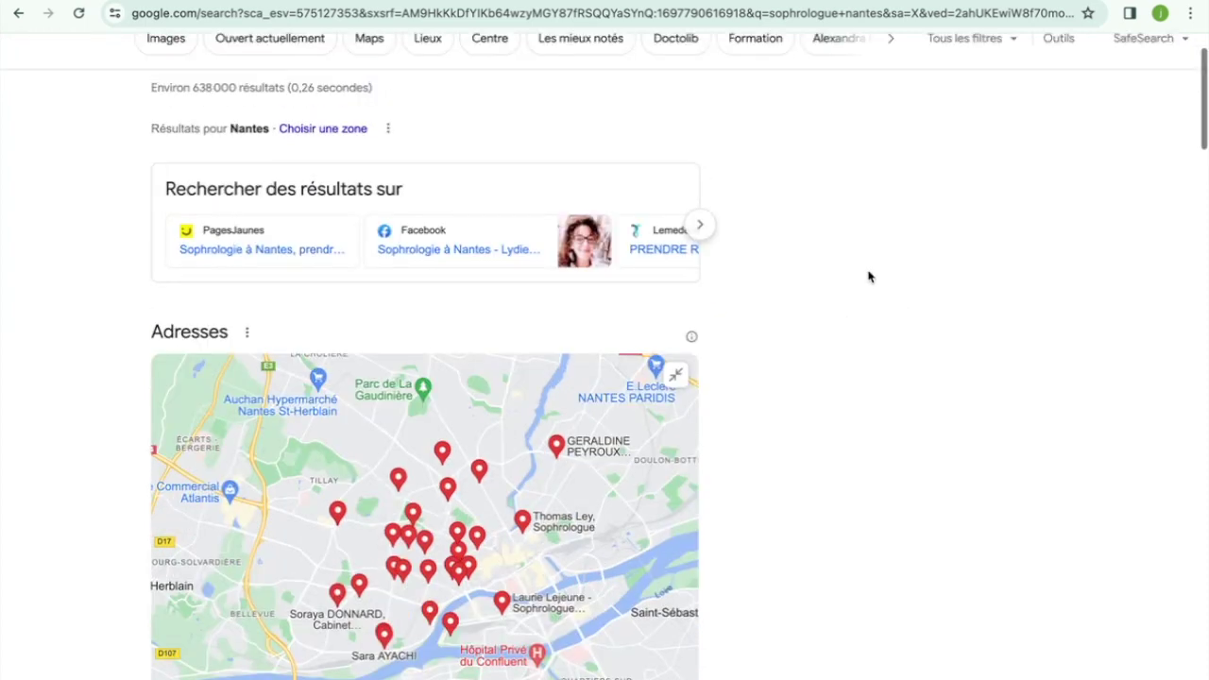
{"action": "scroll", "coordinate": [854, 275], "scroll_direction": "up", "scroll_amount": 1}
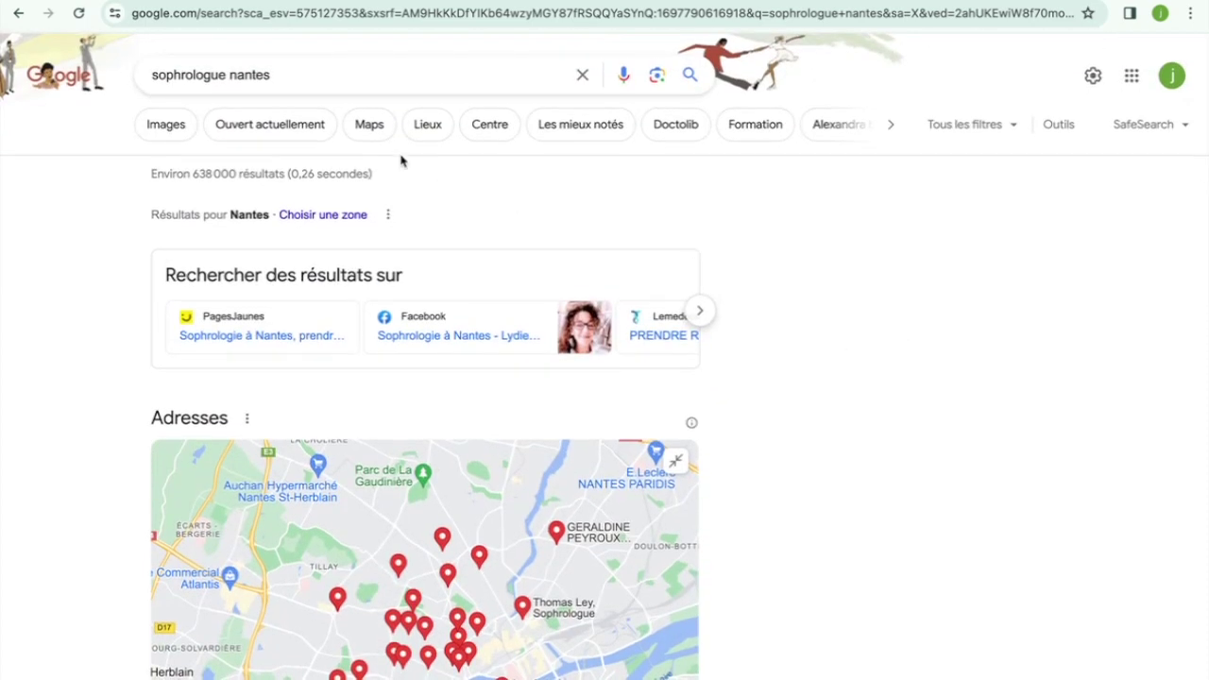
{"action": "scroll", "coordinate": [886, 493], "scroll_direction": "down", "scroll_amount": 2}
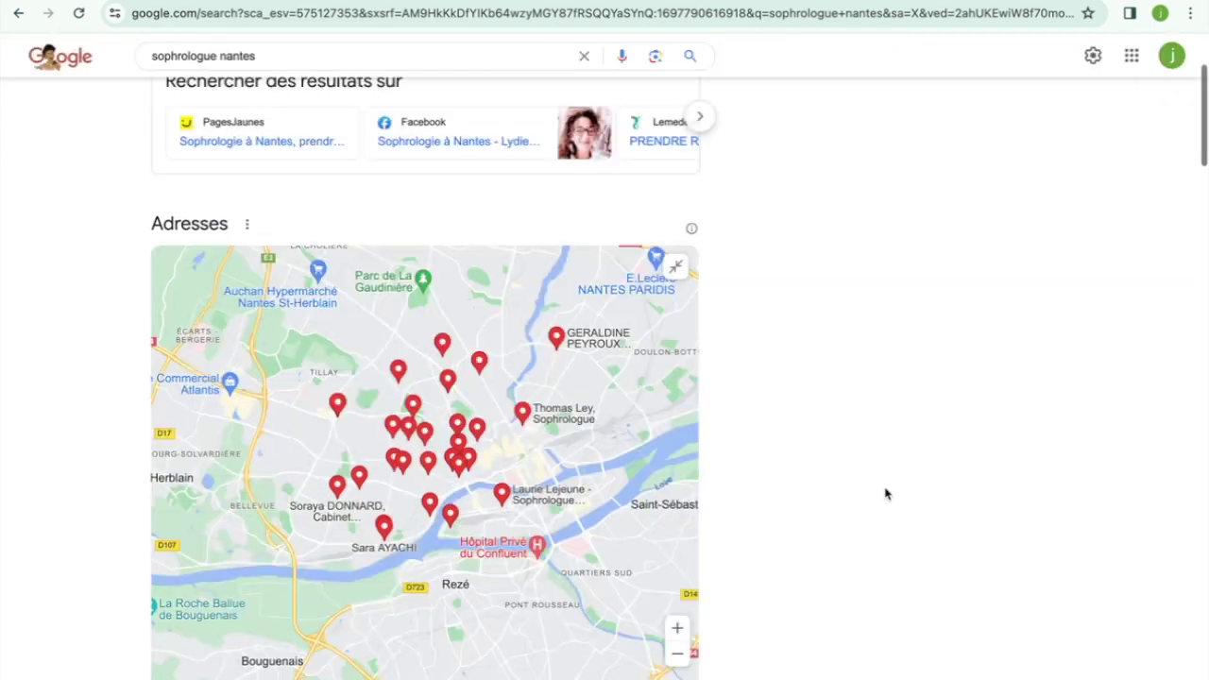
{"action": "scroll", "coordinate": [885, 493], "scroll_direction": "down", "scroll_amount": 1}
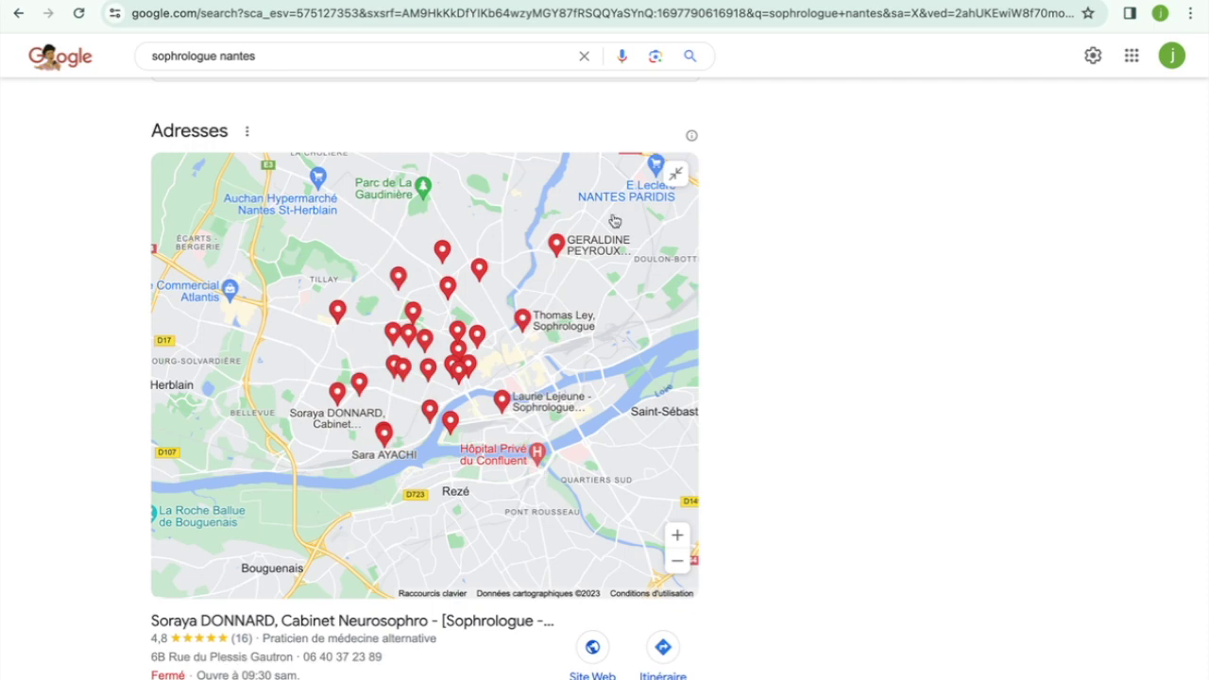
{"action": "mouse_move", "coordinate": [404, 325]}
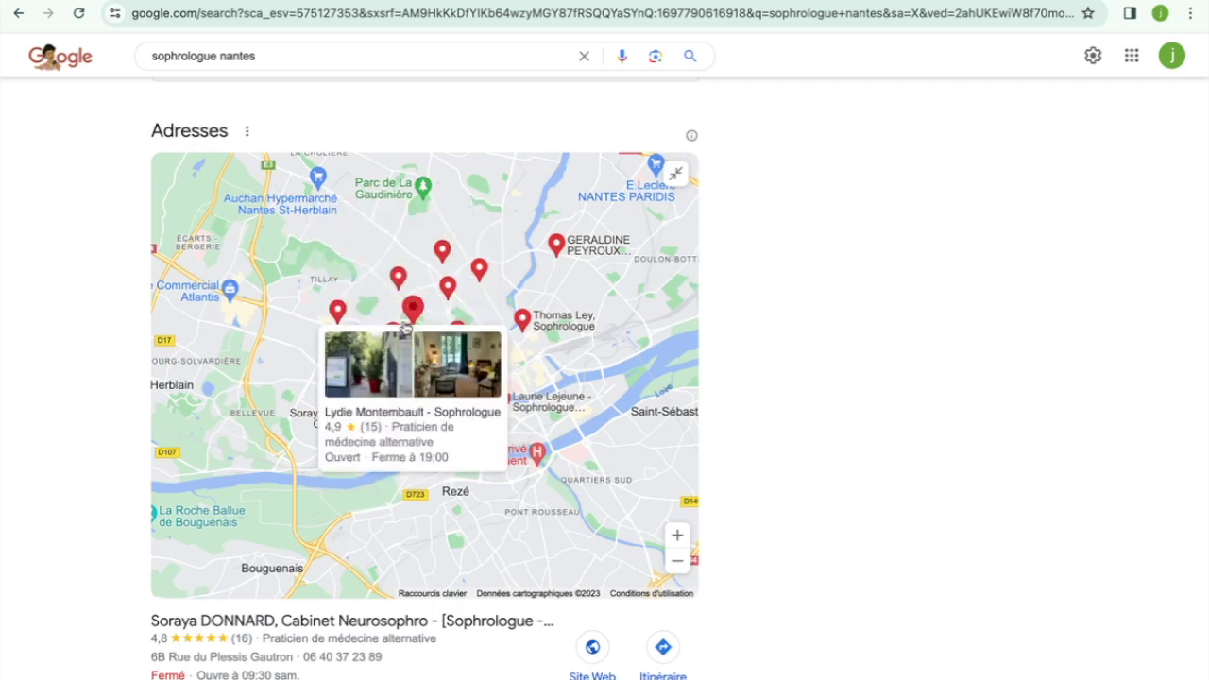
{"action": "scroll", "coordinate": [750, 284], "scroll_direction": "up", "scroll_amount": 3}
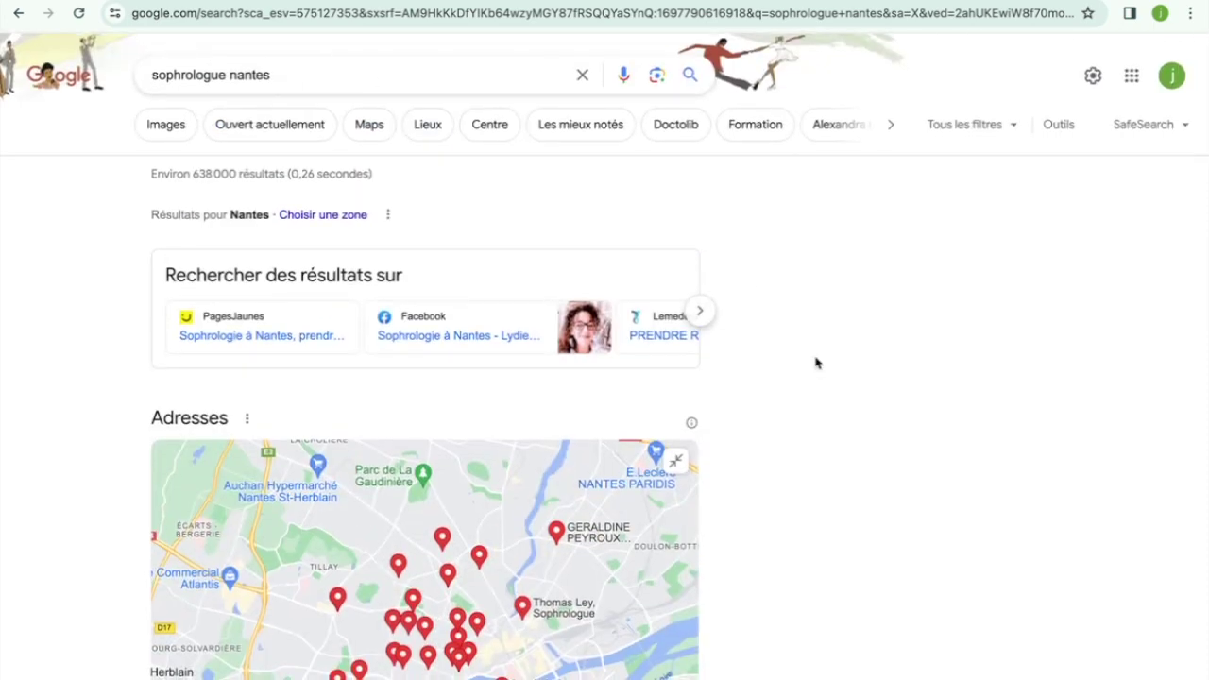
Look through the local business listings under the map and the organic website results below them.
{"action": "scroll", "coordinate": [817, 363], "scroll_direction": "down", "scroll_amount": 8}
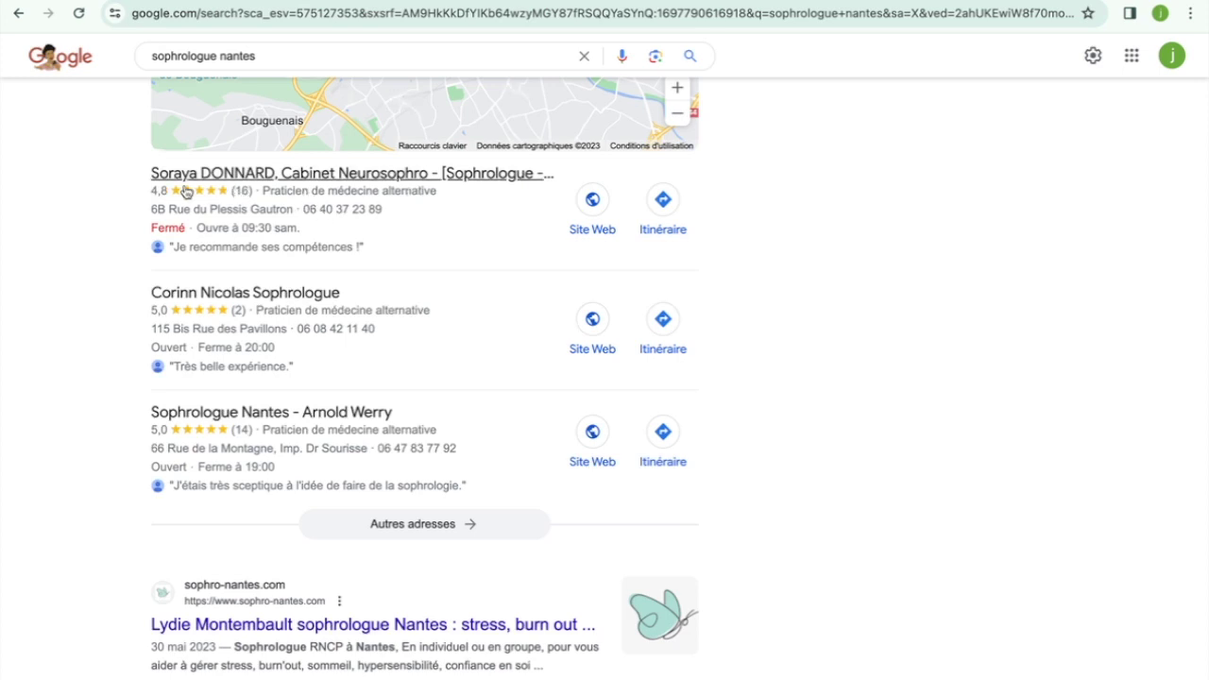
{"action": "scroll", "coordinate": [310, 287], "scroll_direction": "up", "scroll_amount": 6}
{"action": "scroll", "coordinate": [310, 287], "scroll_direction": "down", "scroll_amount": 5}
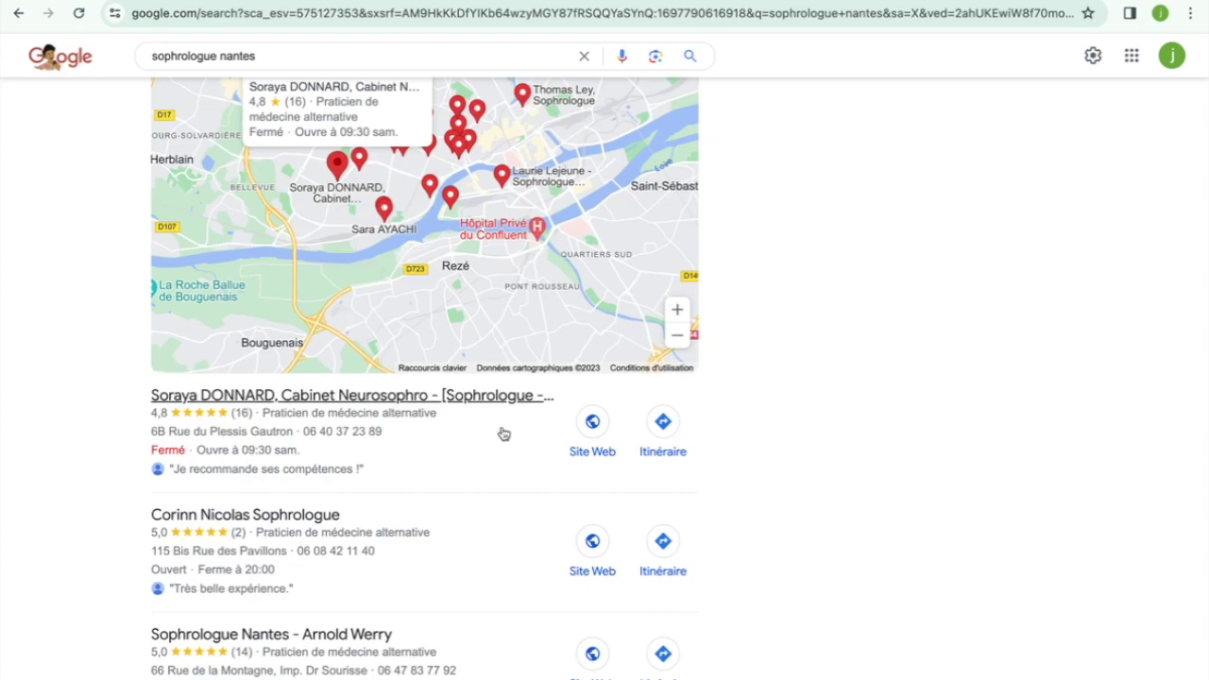
{"action": "scroll", "coordinate": [893, 420], "scroll_direction": "down", "scroll_amount": 15}
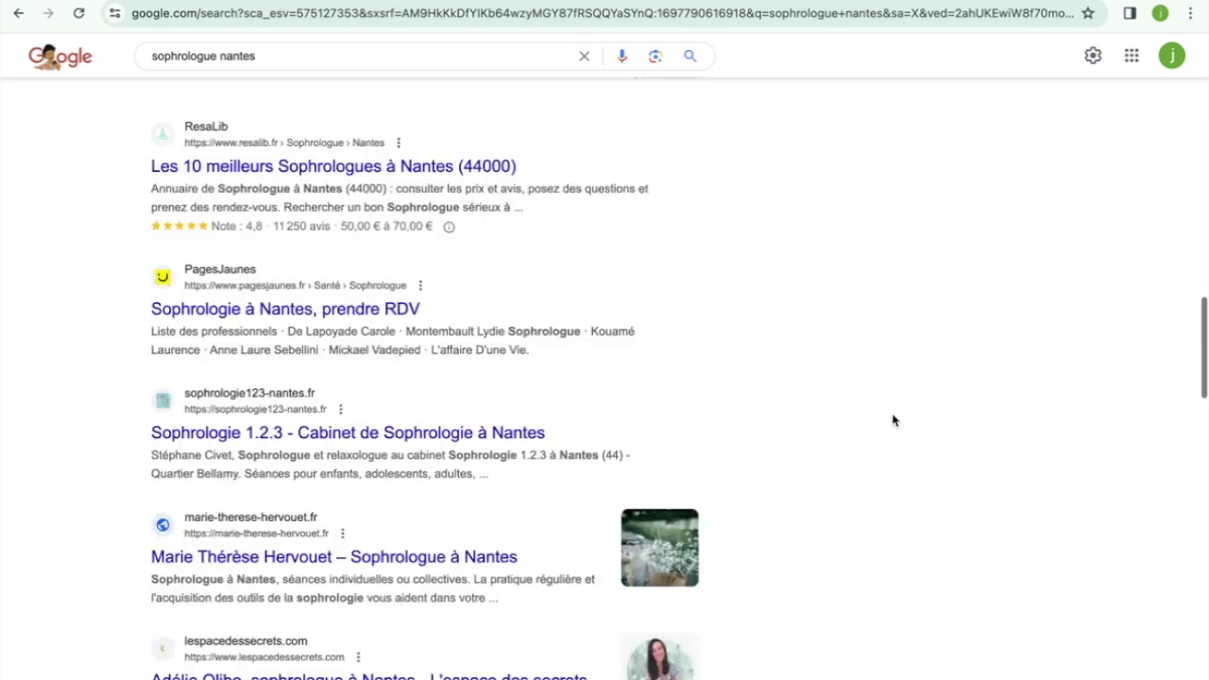
{"action": "scroll", "coordinate": [892, 421], "scroll_direction": "down", "scroll_amount": 3}
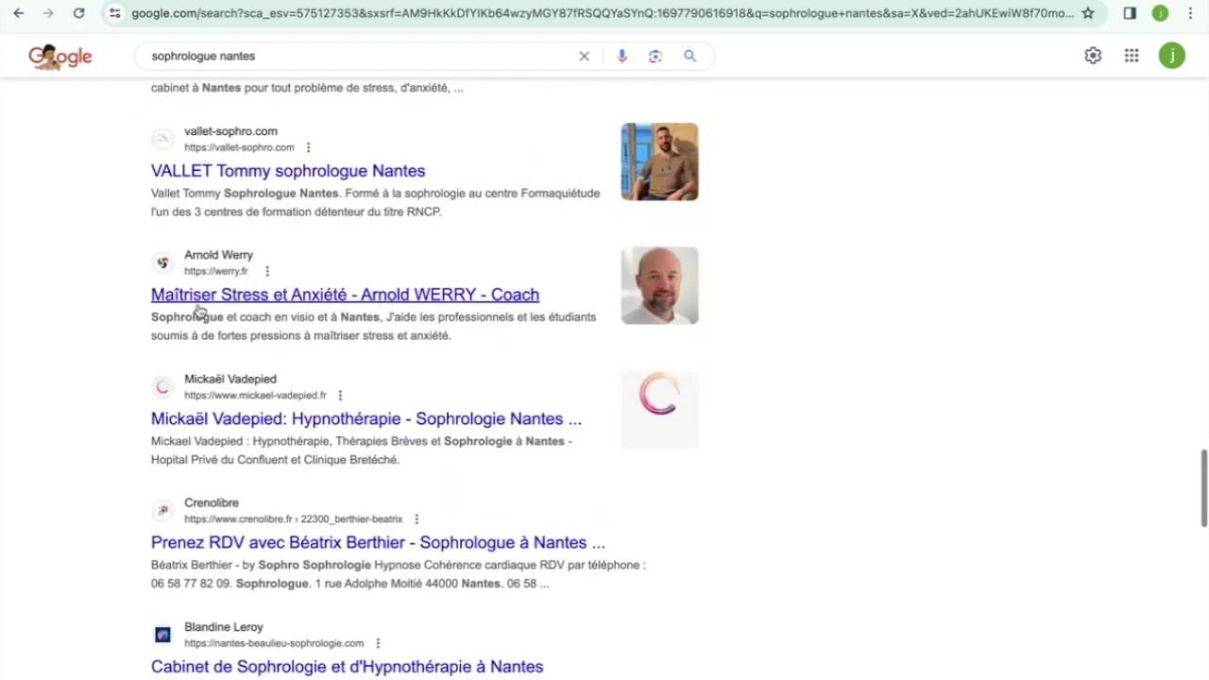
{"action": "scroll", "coordinate": [478, 443], "scroll_direction": "up", "scroll_amount": 15}
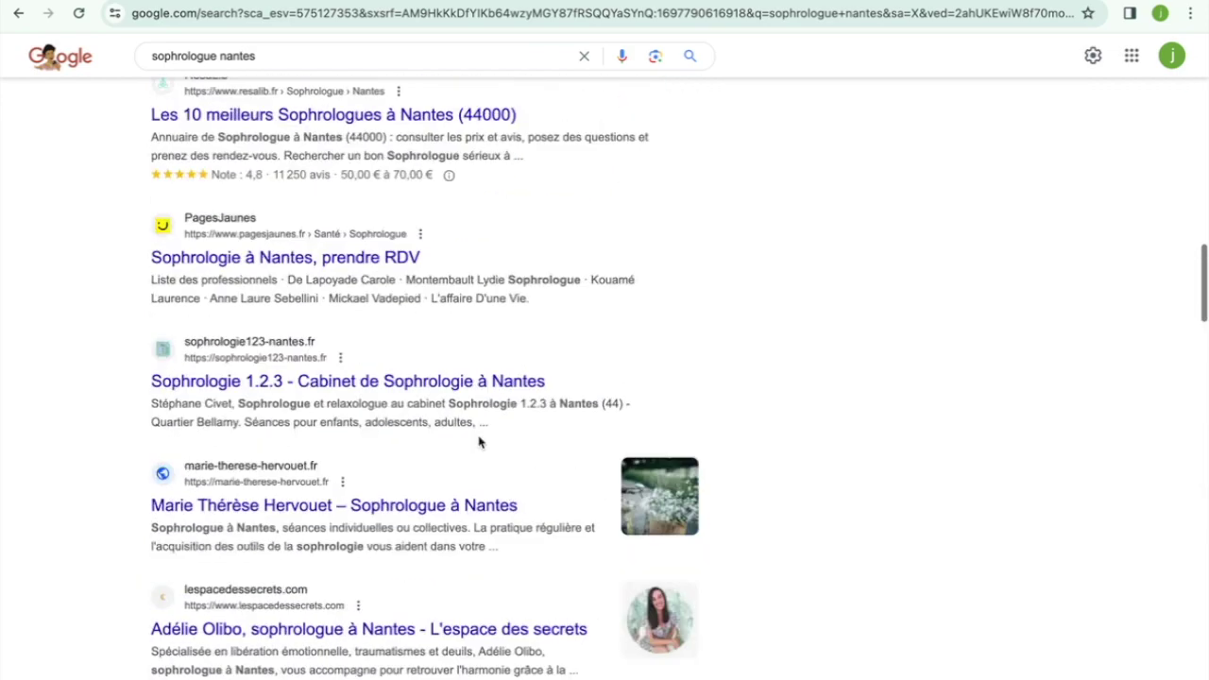
{"action": "scroll", "coordinate": [478, 442], "scroll_direction": "up", "scroll_amount": 3}
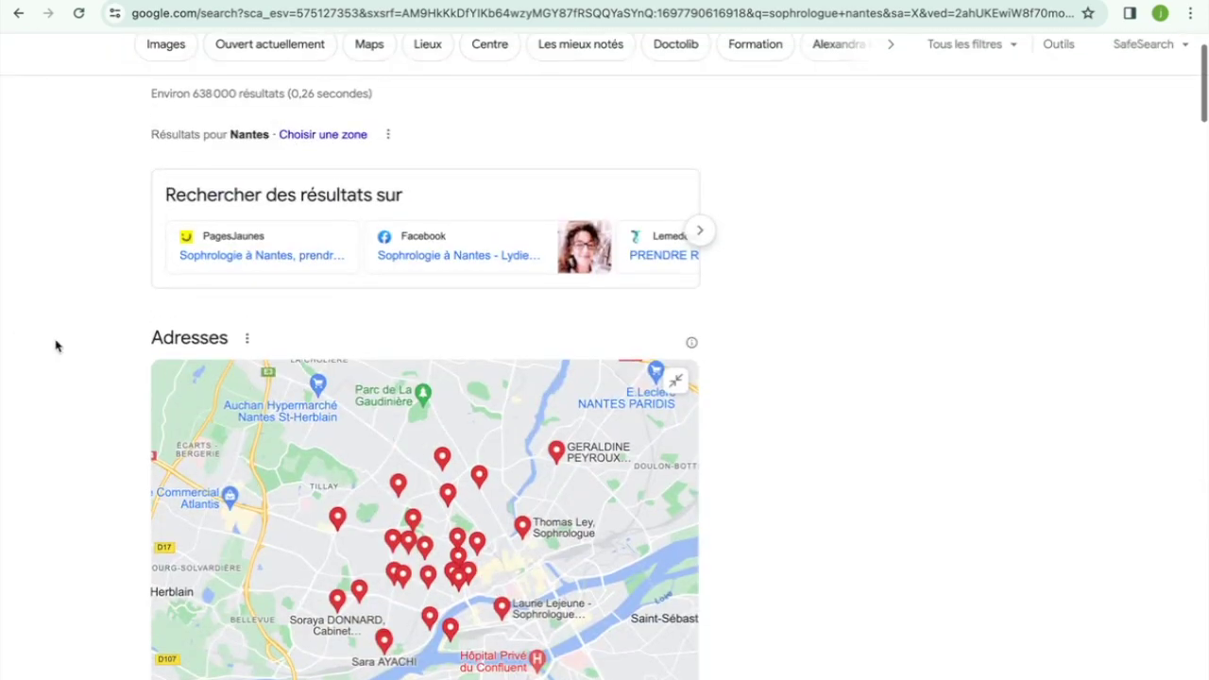
Compare the placement of the map listings with the website results and related questions that follow them.
{"action": "scroll", "coordinate": [54, 372], "scroll_direction": "down", "scroll_amount": 3}
{"action": "scroll", "coordinate": [54, 372], "scroll_direction": "down", "scroll_amount": 5}
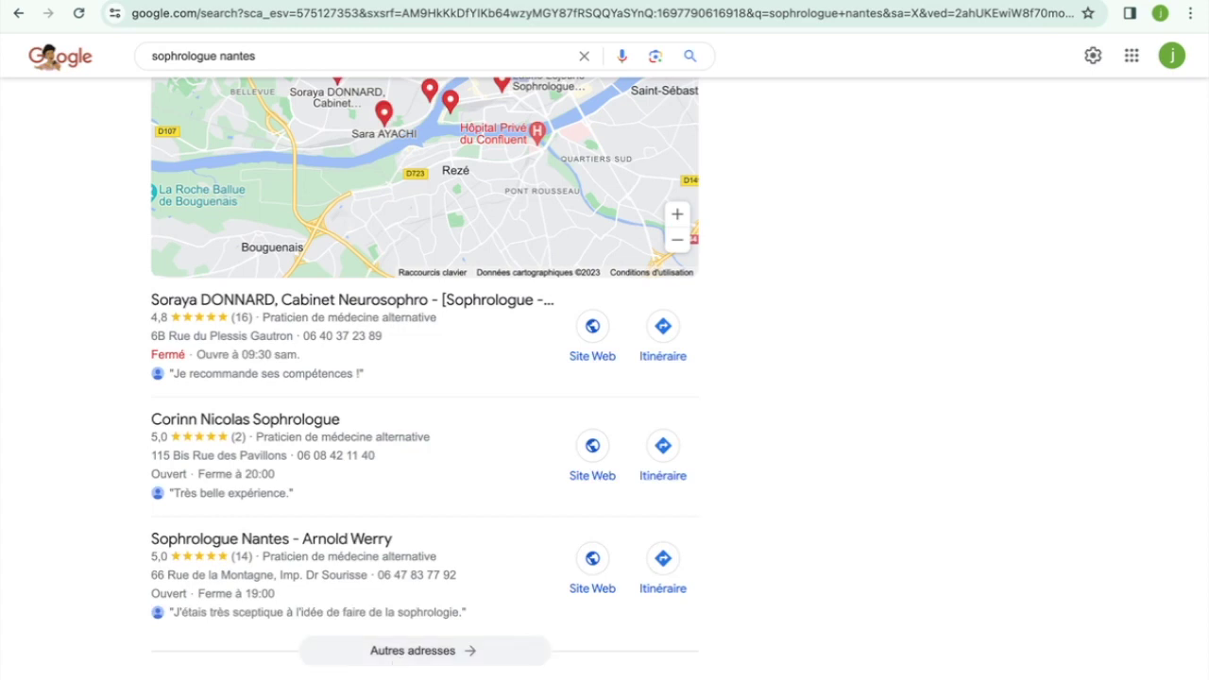
{"action": "scroll", "coordinate": [88, 437], "scroll_direction": "down", "scroll_amount": 2}
{"action": "scroll", "coordinate": [88, 437], "scroll_direction": "up", "scroll_amount": 4}
{"action": "scroll", "coordinate": [89, 438], "scroll_direction": "up", "scroll_amount": 3}
{"action": "scroll", "coordinate": [88, 437], "scroll_direction": "down", "scroll_amount": 6}
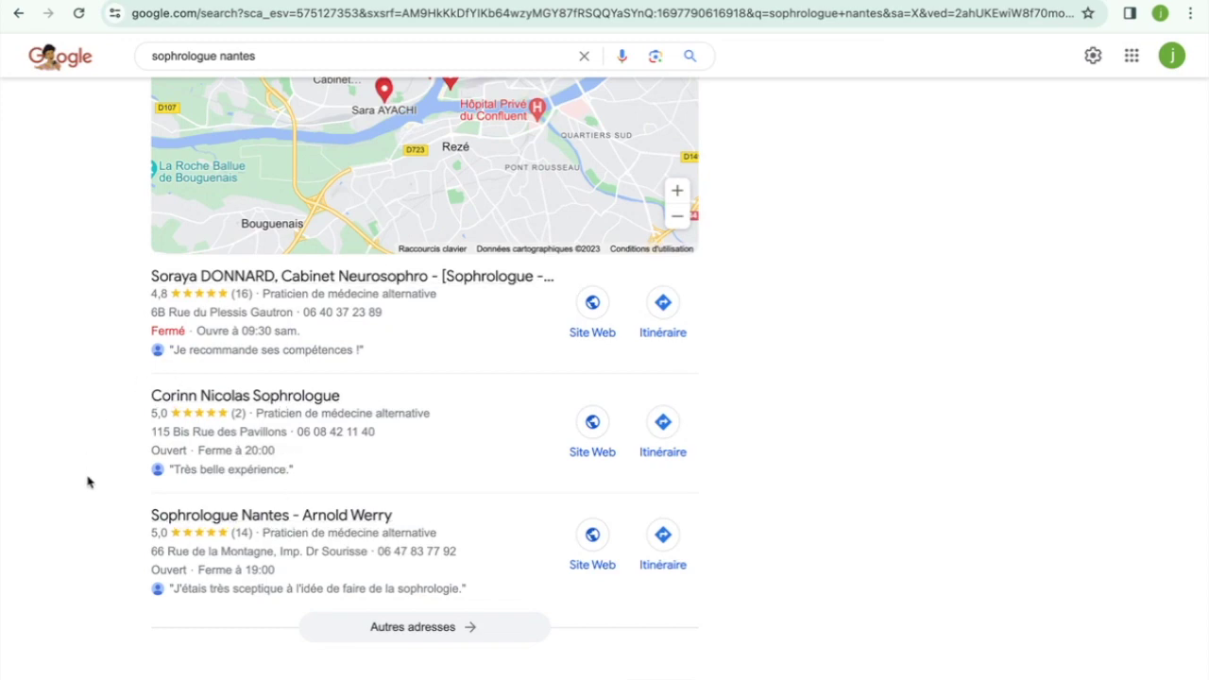
{"action": "scroll", "coordinate": [89, 476], "scroll_direction": "down", "scroll_amount": 4}
{"action": "scroll", "coordinate": [87, 482], "scroll_direction": "down", "scroll_amount": 2}
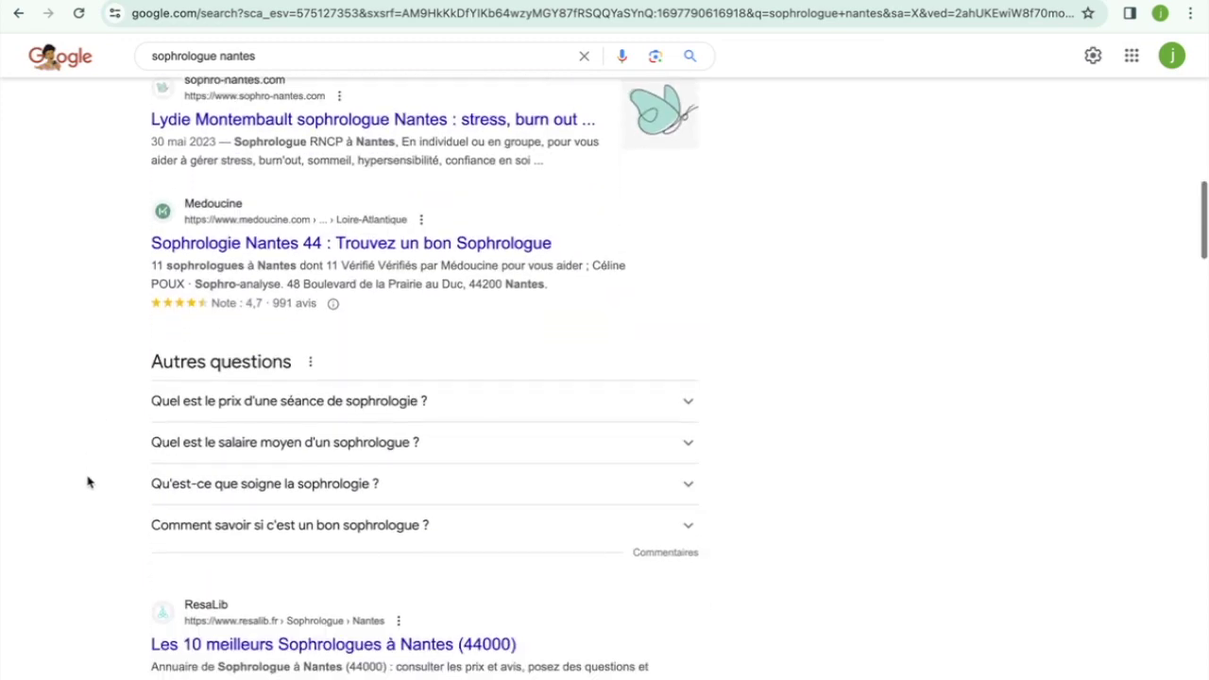
{"action": "scroll", "coordinate": [109, 461], "scroll_direction": "up", "scroll_amount": 1}
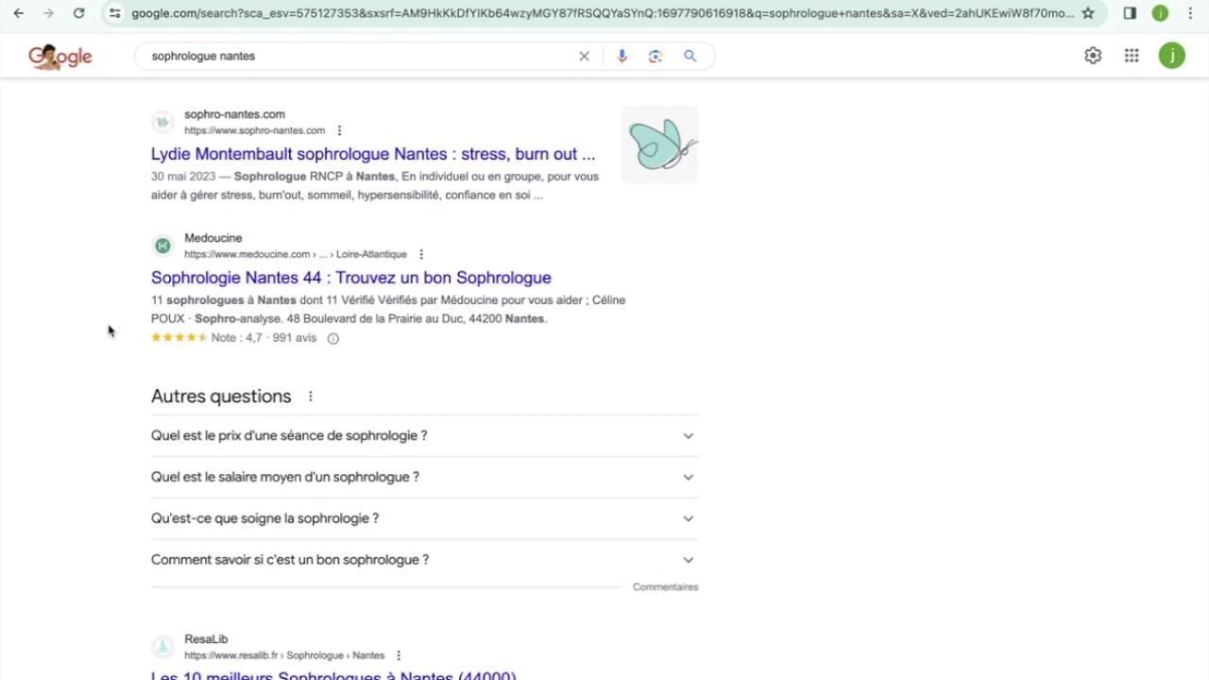
{"action": "scroll", "coordinate": [108, 329], "scroll_direction": "down", "scroll_amount": 10}
{"action": "scroll", "coordinate": [108, 330], "scroll_direction": "up", "scroll_amount": 10}
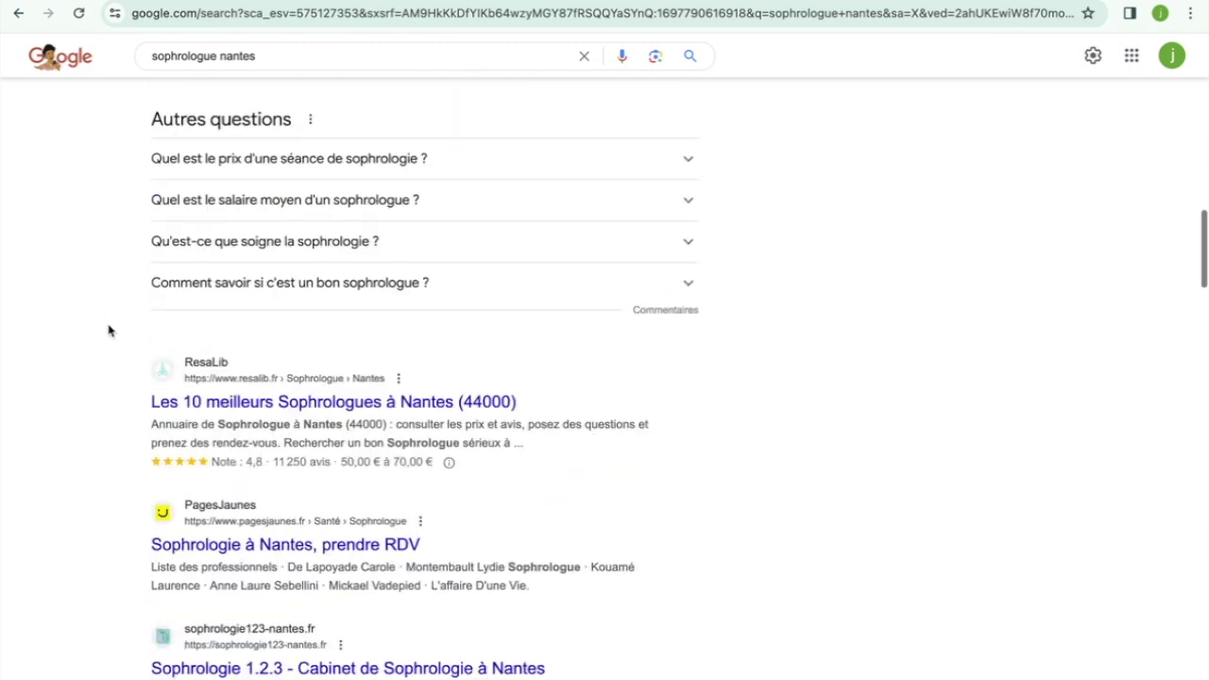
{"action": "scroll", "coordinate": [108, 329], "scroll_direction": "up", "scroll_amount": 5}
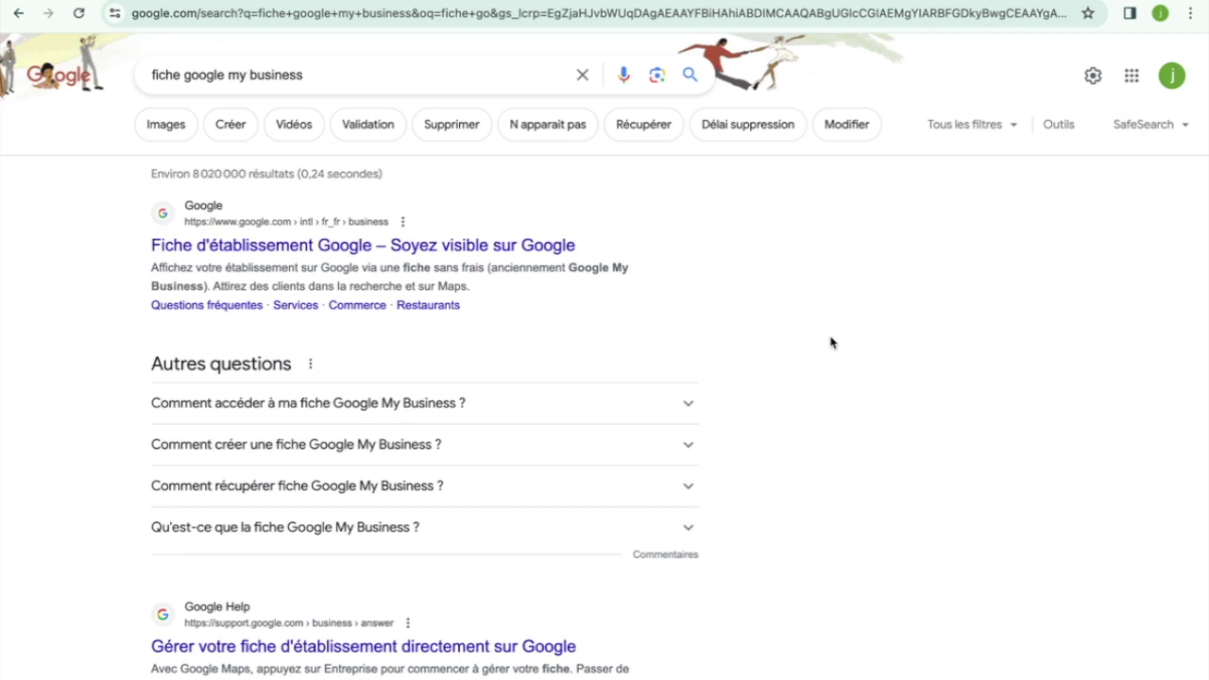
Check the signed-in Google account and open the business creation form through the "Fiche d'établissement Google" search result.
{"action": "left_click", "coordinate": [1170, 68]}
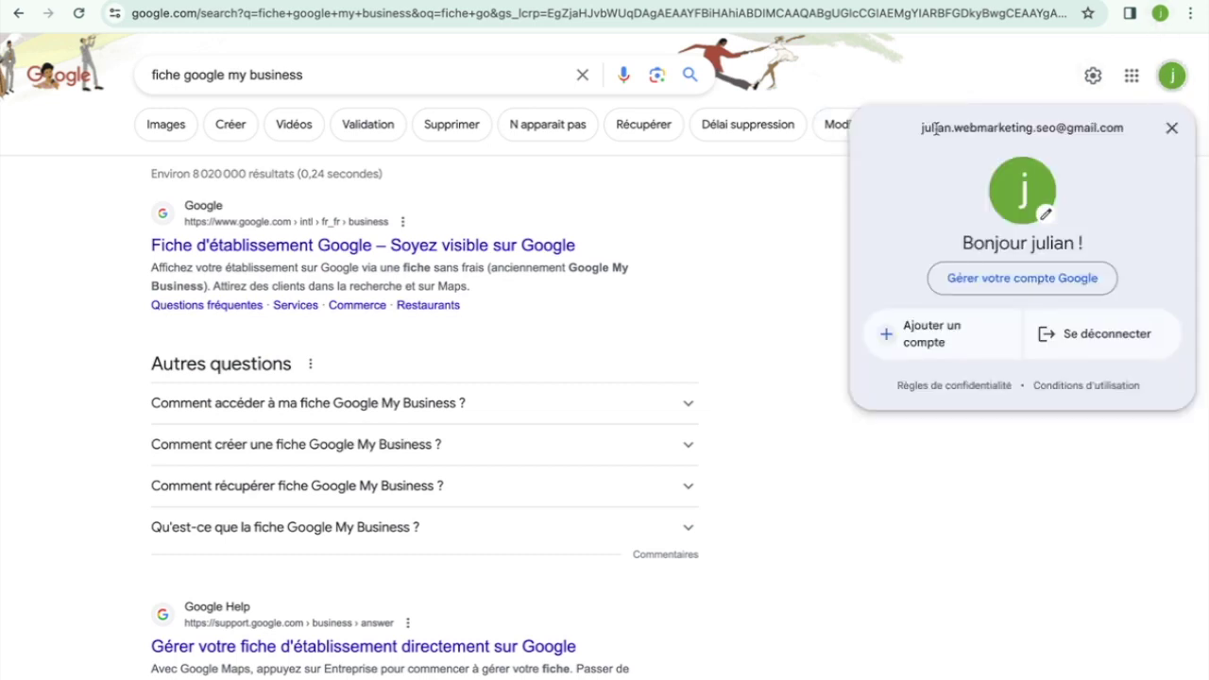
{"action": "left_click", "coordinate": [1022, 68]}
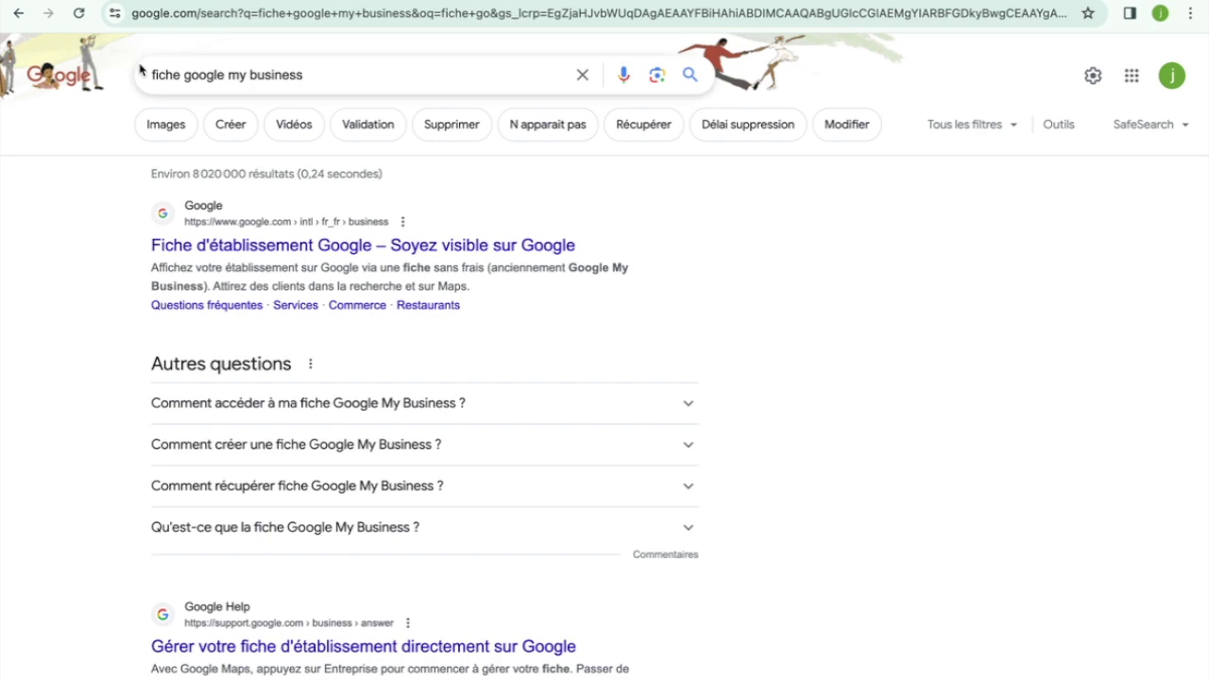
{"action": "scroll", "coordinate": [377, 122], "scroll_direction": "down", "scroll_amount": 1}
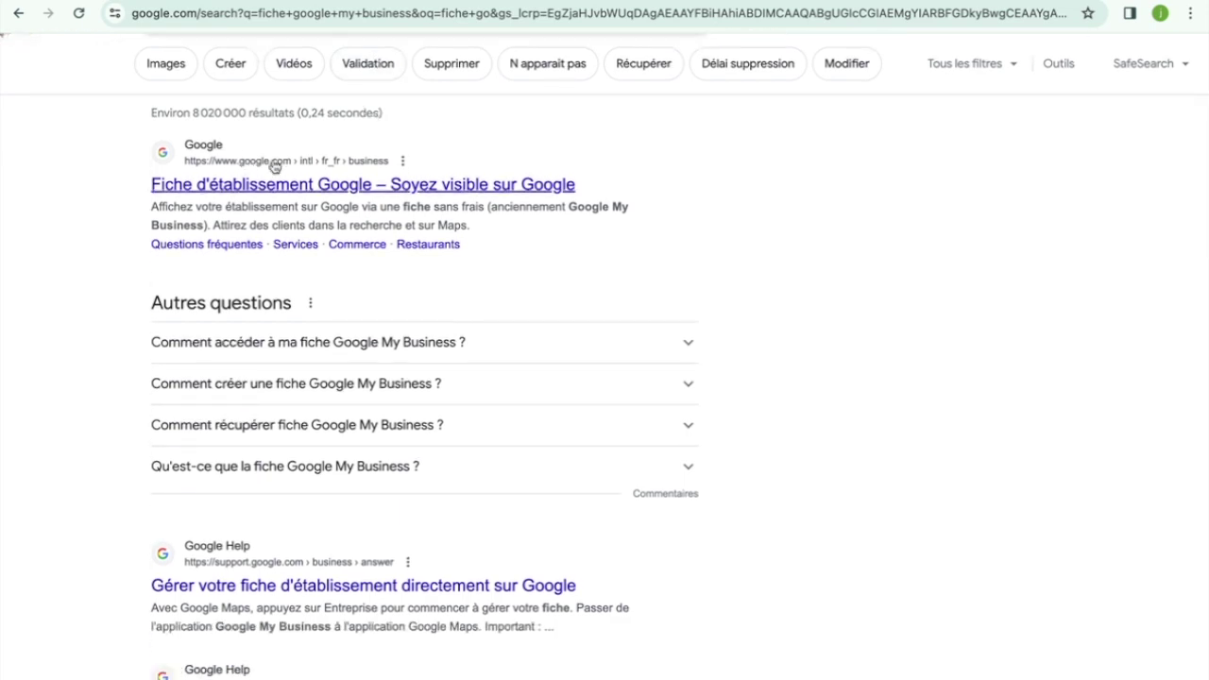
{"action": "left_click", "coordinate": [330, 184]}
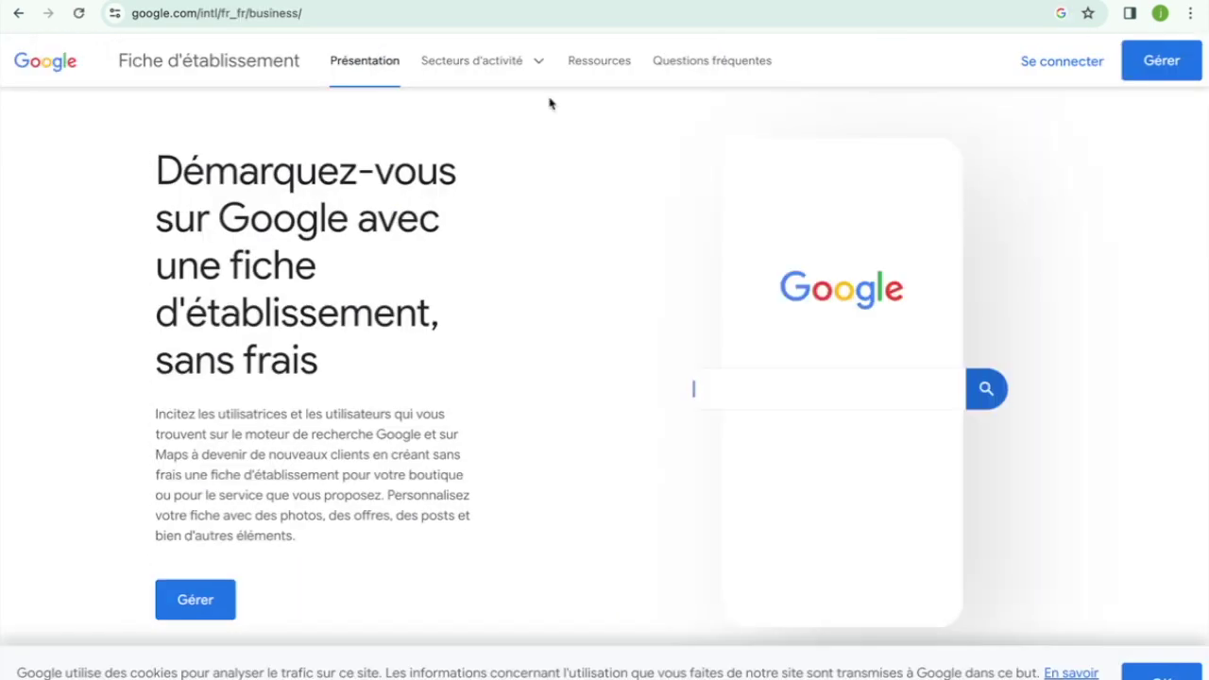
{"action": "scroll", "coordinate": [398, 563], "scroll_direction": "down", "scroll_amount": 1}
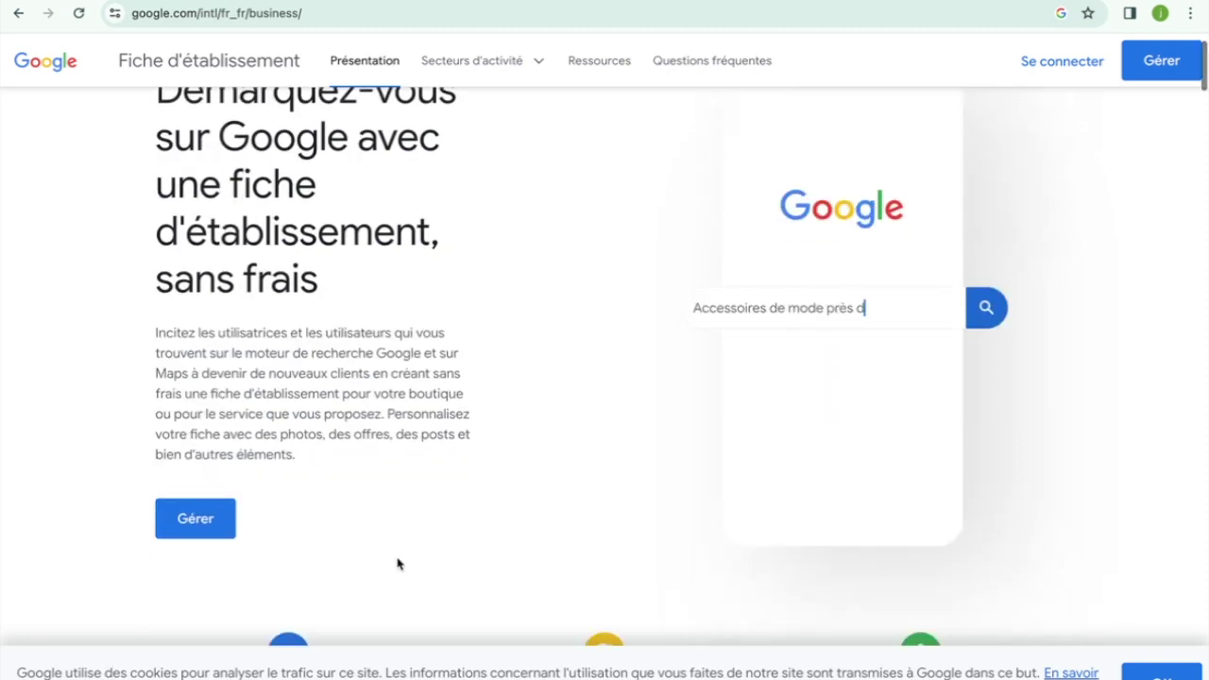
{"action": "left_click", "coordinate": [227, 521]}
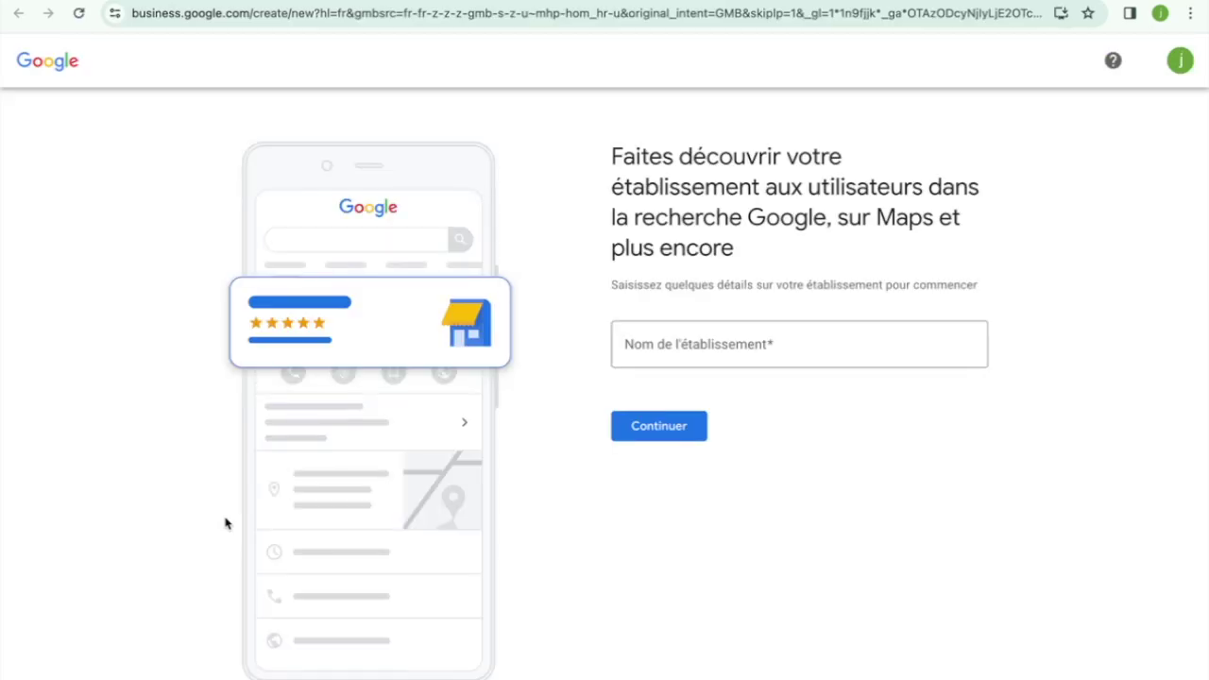
Search Google for "sophrologue nantes" in a new tab and copy the query text.
{"action": "left_click", "coordinate": [273, 0]}
{"action": "left_click", "coordinate": [401, 0]}
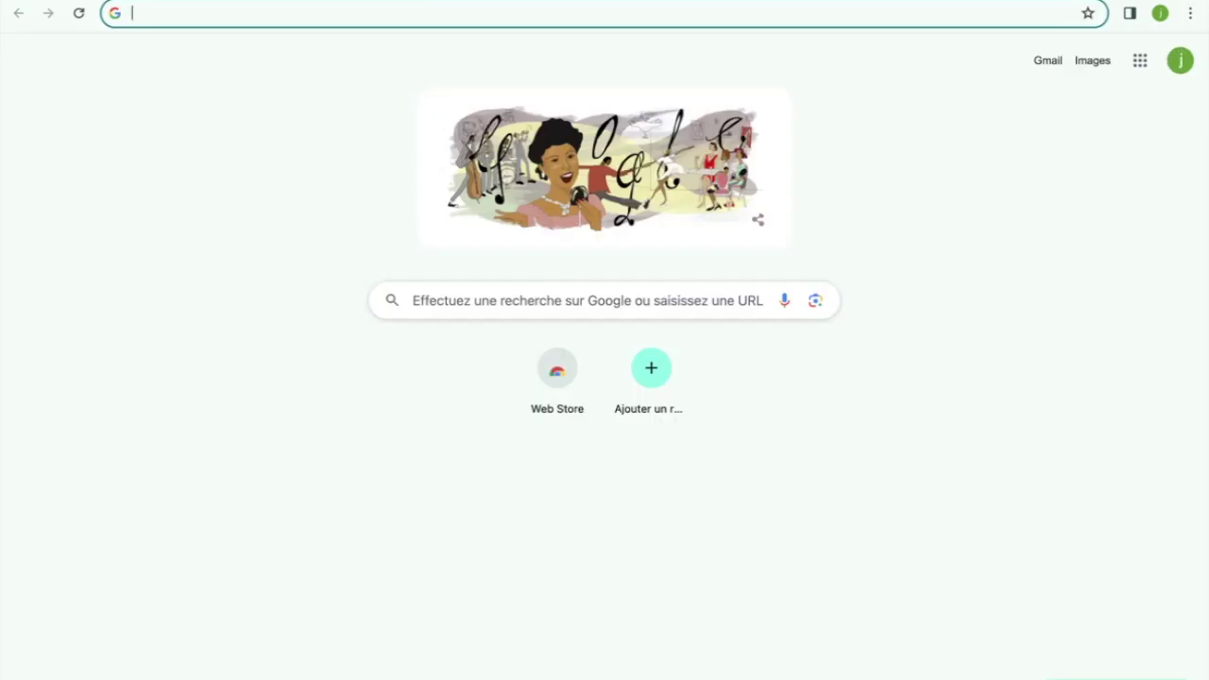
{"action": "left_click", "coordinate": [372, 19]}
{"action": "left_click", "coordinate": [372, 43]}
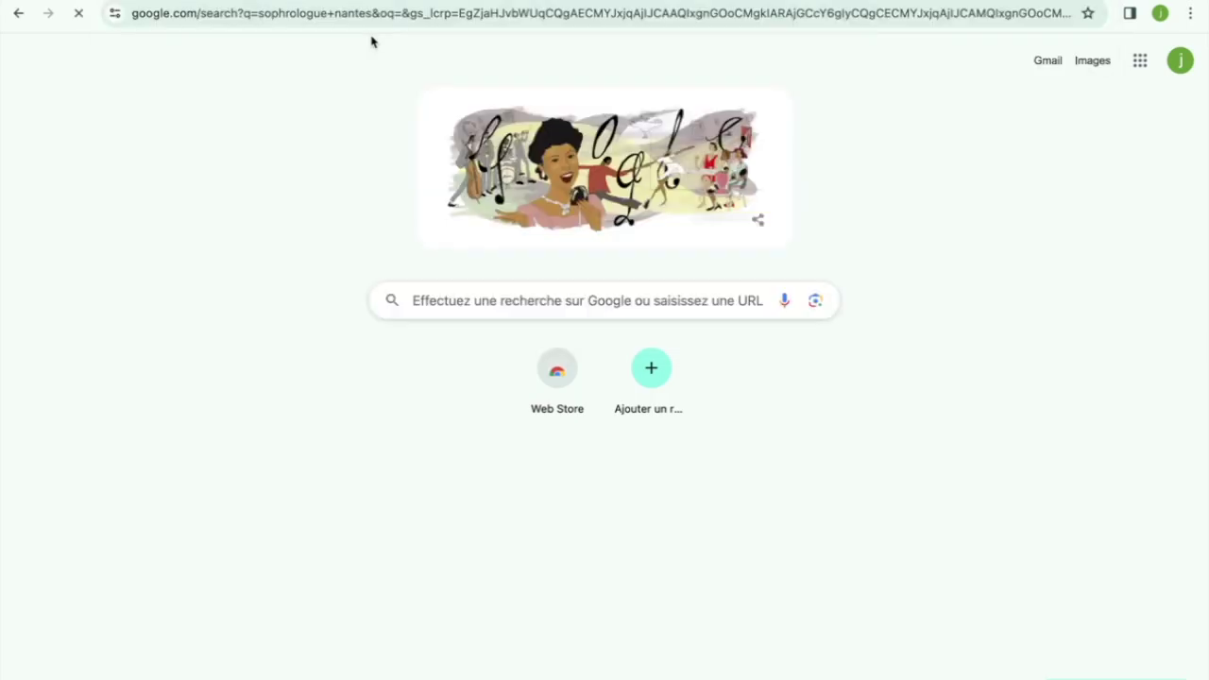
{"action": "scroll", "coordinate": [352, 281], "scroll_direction": "down", "scroll_amount": 1}
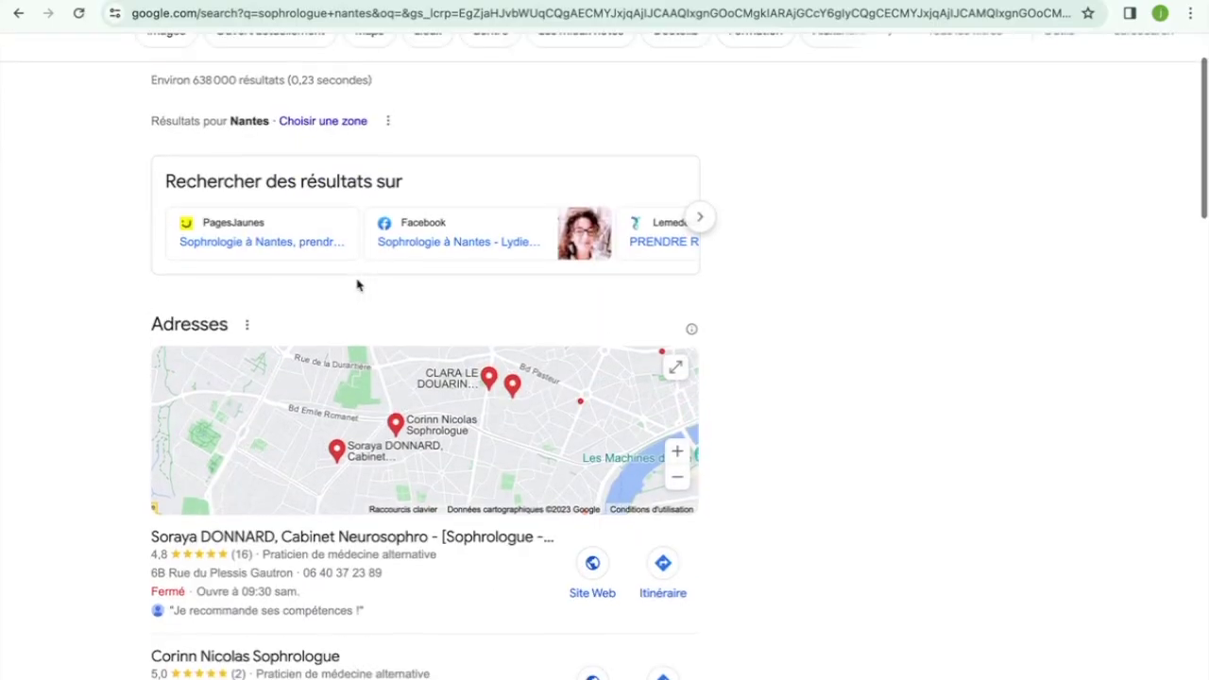
{"action": "scroll", "coordinate": [357, 284], "scroll_direction": "up", "scroll_amount": 1}
{"action": "triple_click", "coordinate": [196, 77]}
{"action": "key", "text": "ctrl+c"}
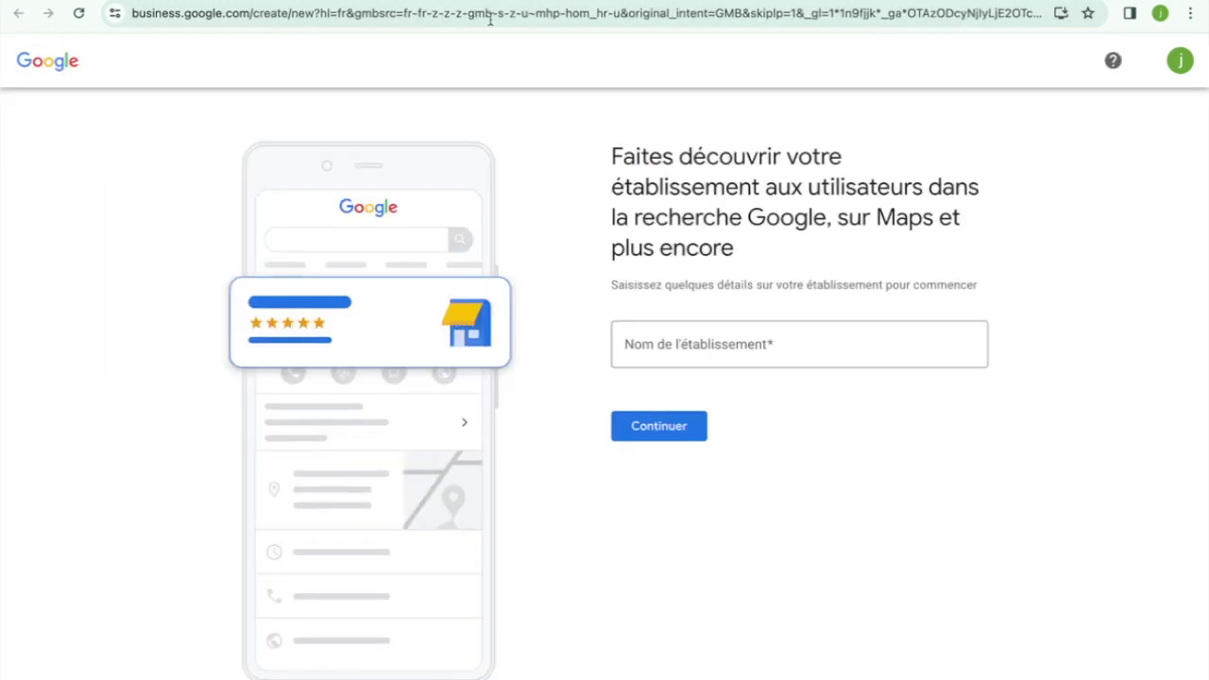
Paste the copied query as the business name in the creation form and capitalize it as "Sophrologue Nantes".
{"action": "left_click", "coordinate": [736, 340]}
{"action": "key", "text": "ctrl+v"}
{"action": "key", "text": "BackSpace"}
{"action": "type", "text": "S"}
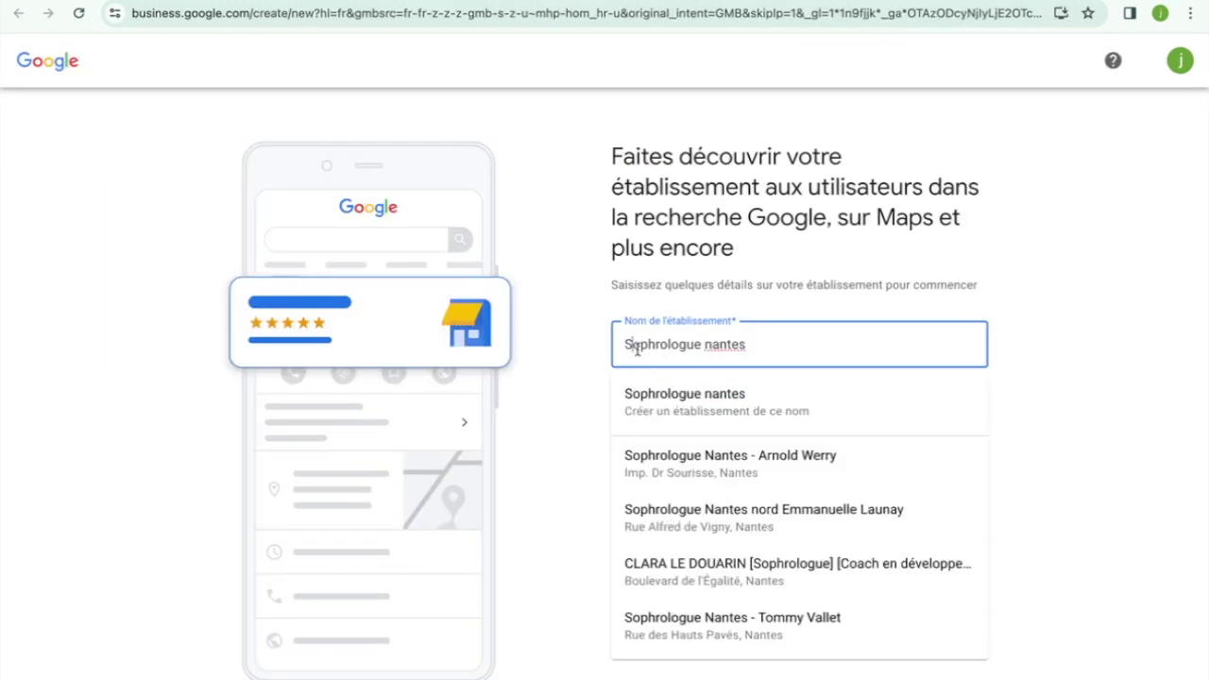
{"action": "left_click", "coordinate": [712, 345]}
{"action": "key", "text": "BackSpace"}
{"action": "type", "text": "N"}
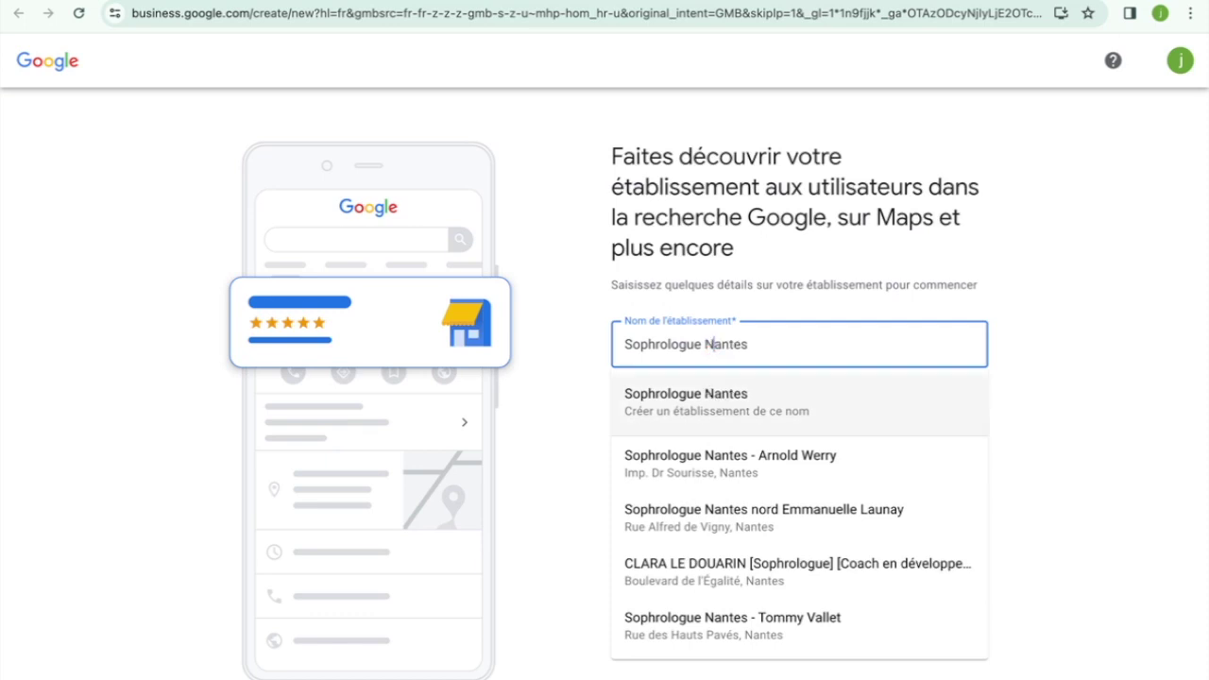
Extend the business name with the placeholder "- Prénom + Nom".
{"action": "left_click", "coordinate": [772, 356]}
{"action": "type", "text": "- M"}
{"action": "key", "text": "BackSpace"}
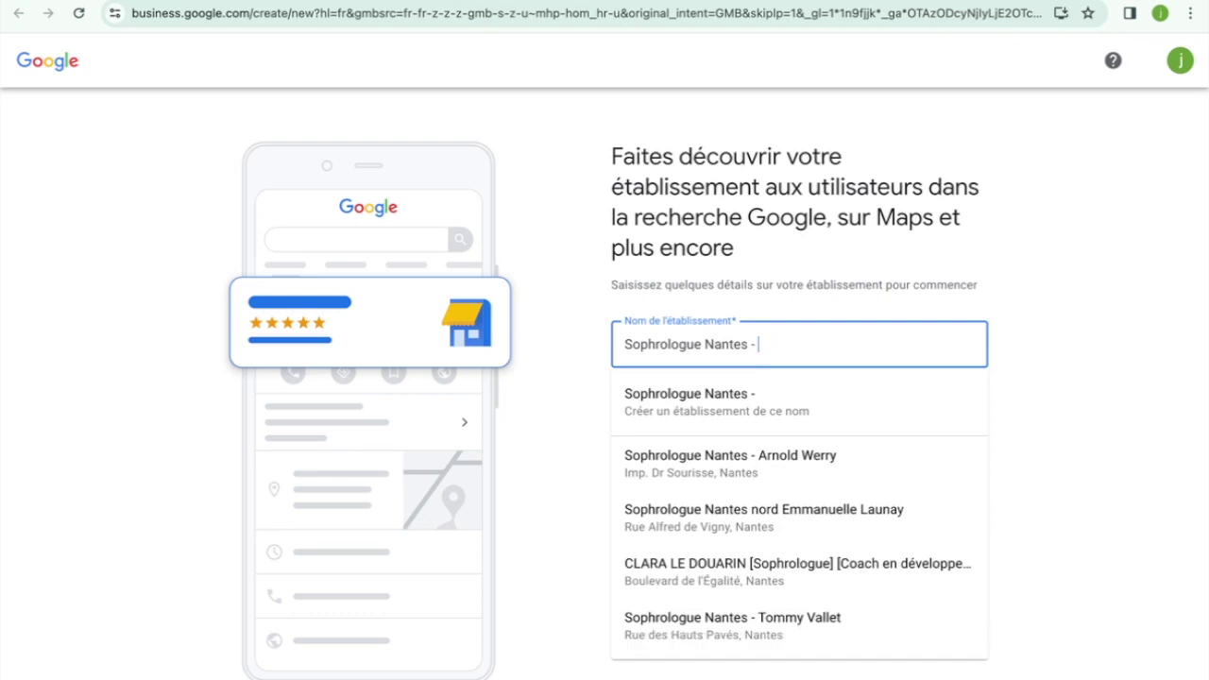
{"action": "type", "text": "Pré"}
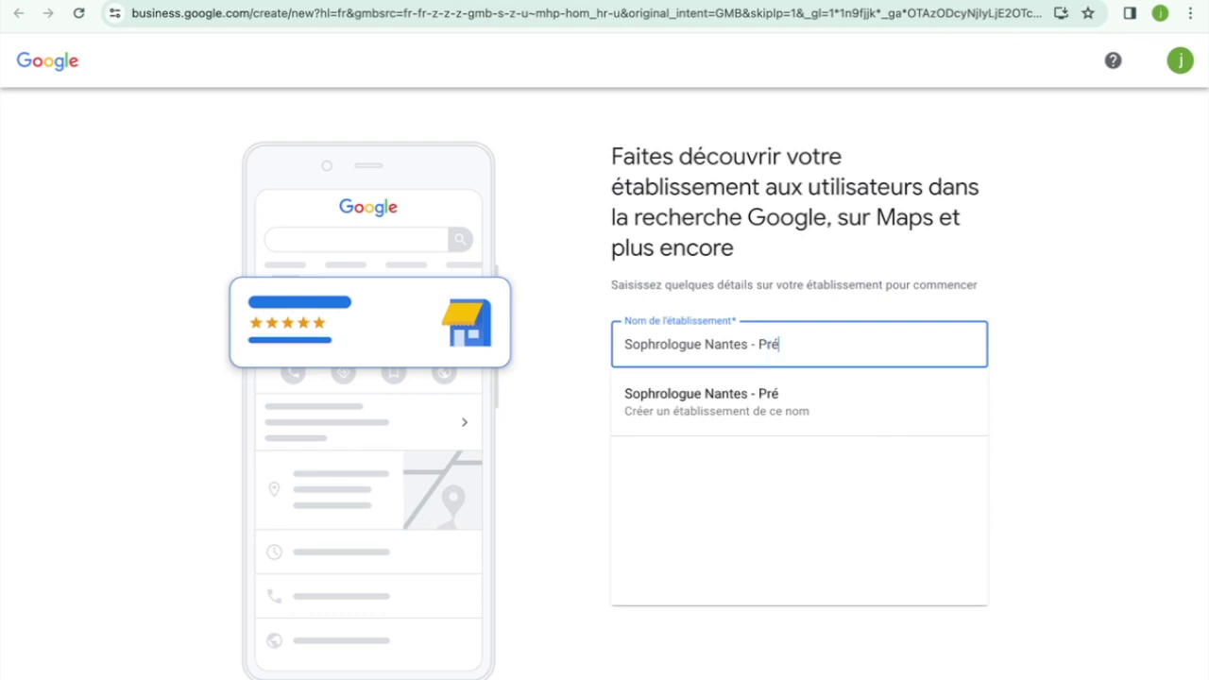
{"action": "type", "text": "nom + "}
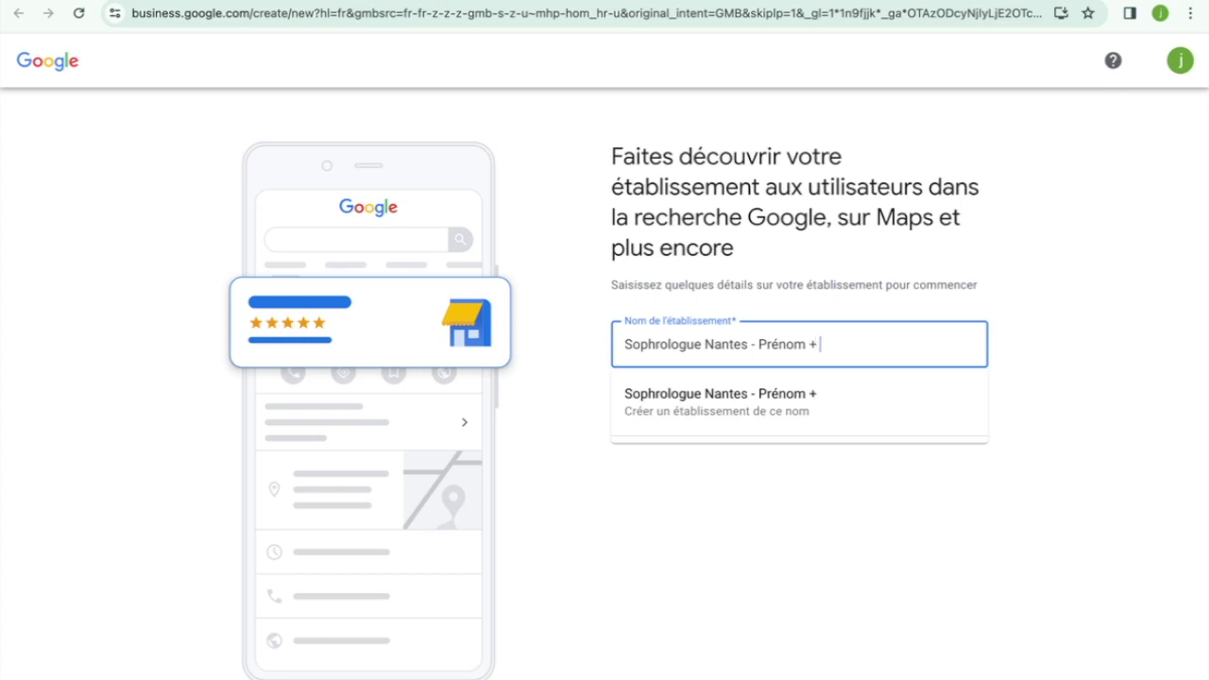
{"action": "type", "text": "Nomù"}
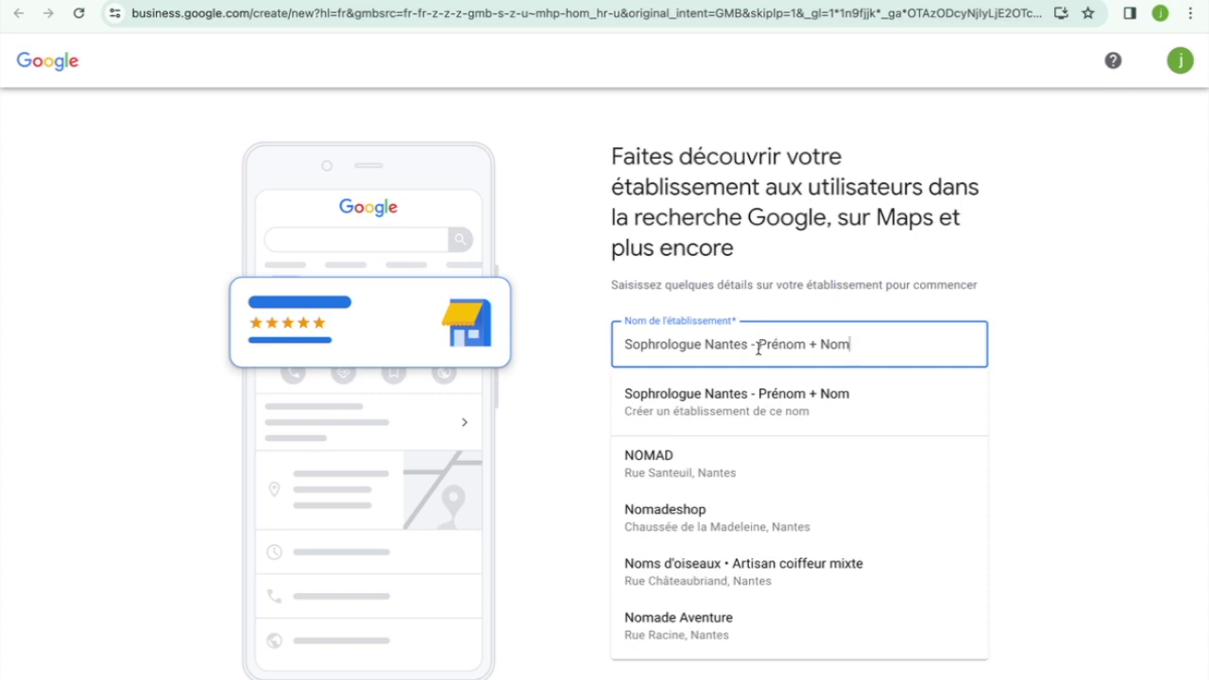
Confirm "Sophrologue Nantes - Prénom + Nom" as the name of a new business and choose "Magasin local" as its activity type.
{"action": "double_click", "coordinate": [628, 344]}
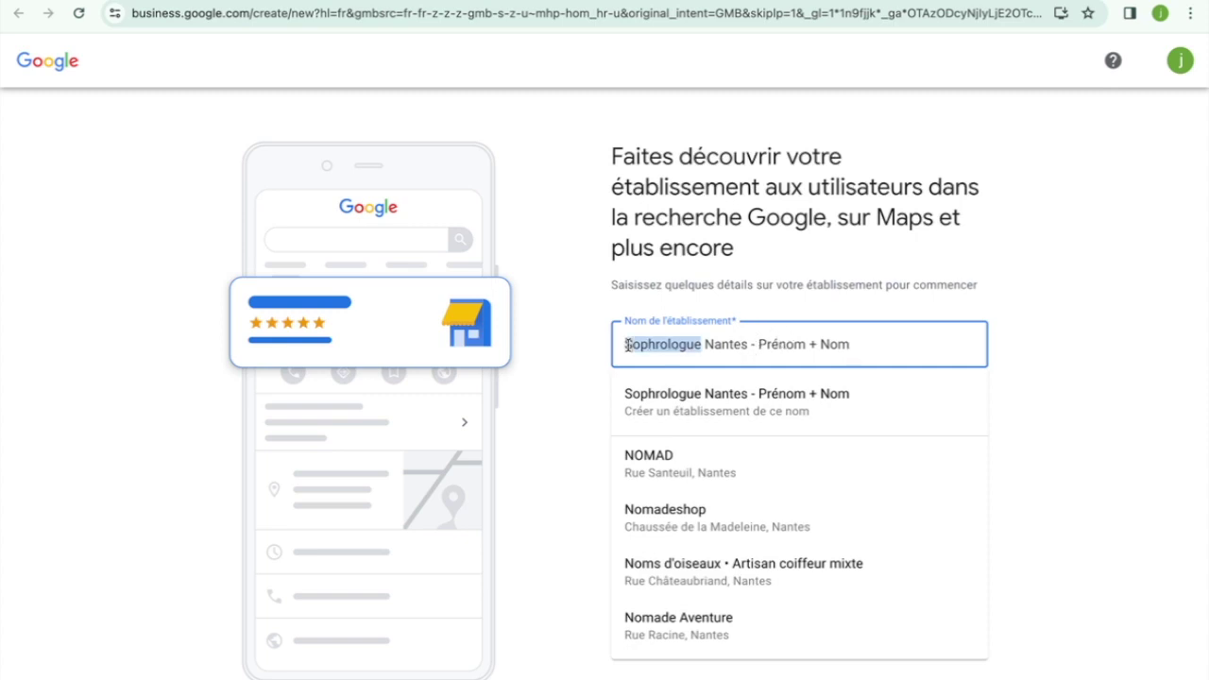
{"action": "left_click", "coordinate": [718, 350]}
{"action": "left_click_drag", "start_coordinate": [759, 345], "coordinate": [931, 352]}
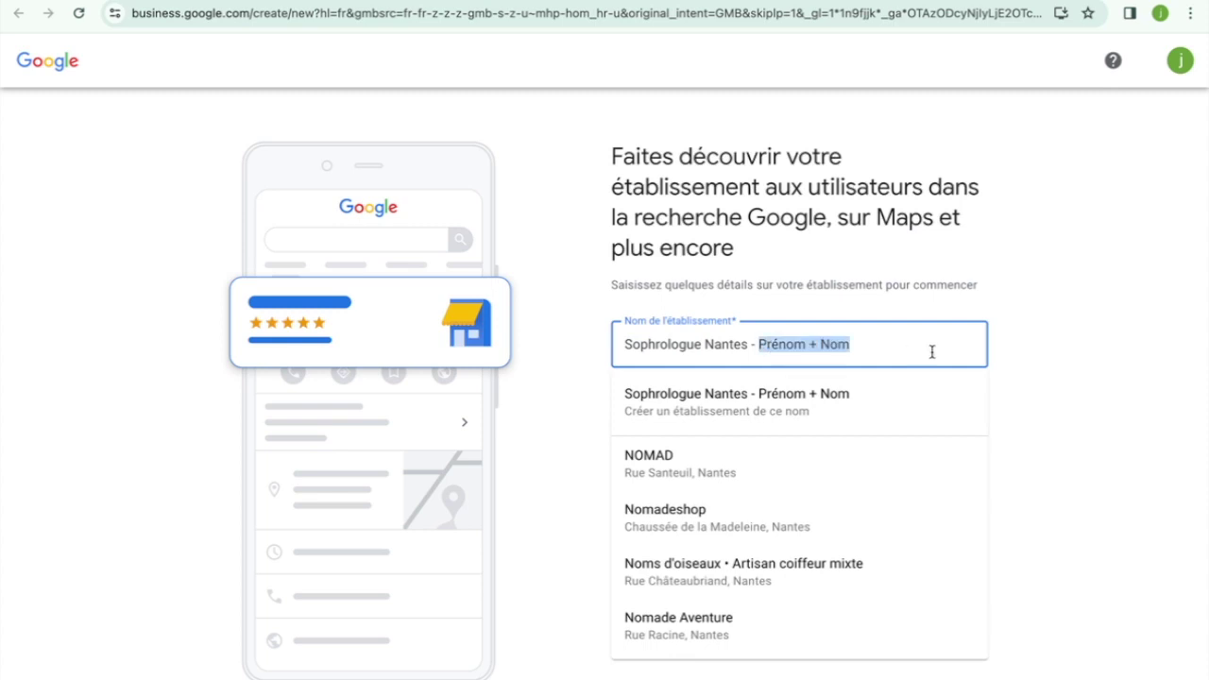
{"action": "left_click", "coordinate": [805, 397]}
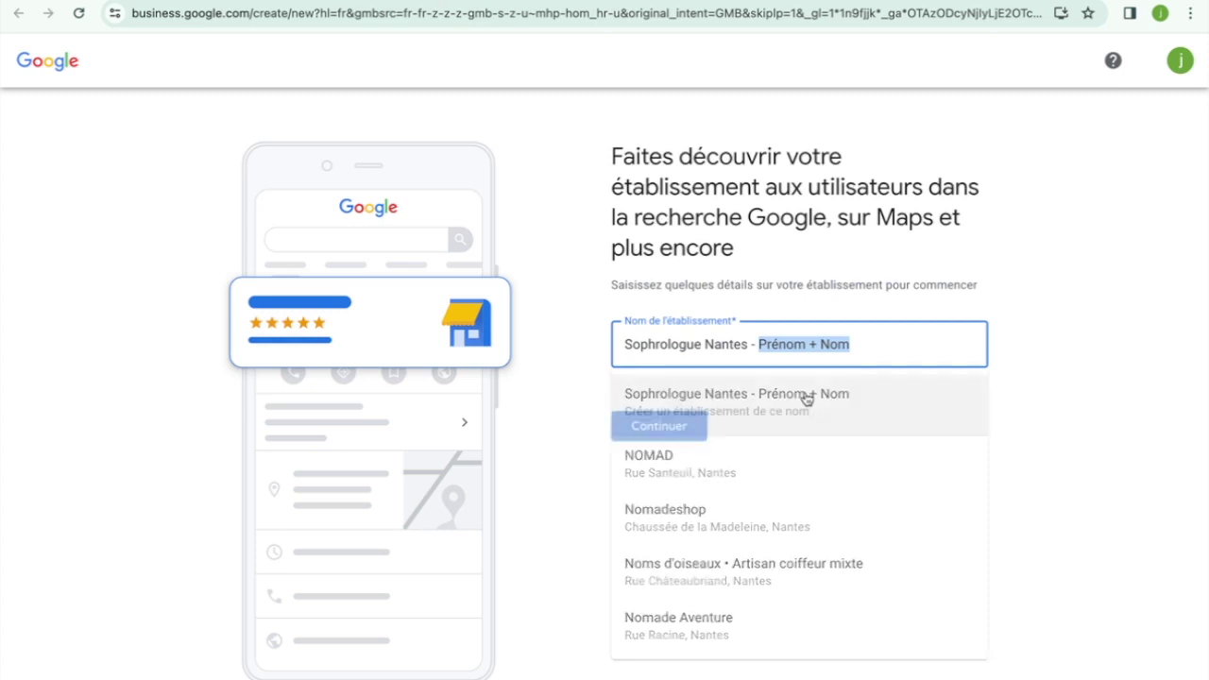
{"action": "left_click", "coordinate": [620, 433]}
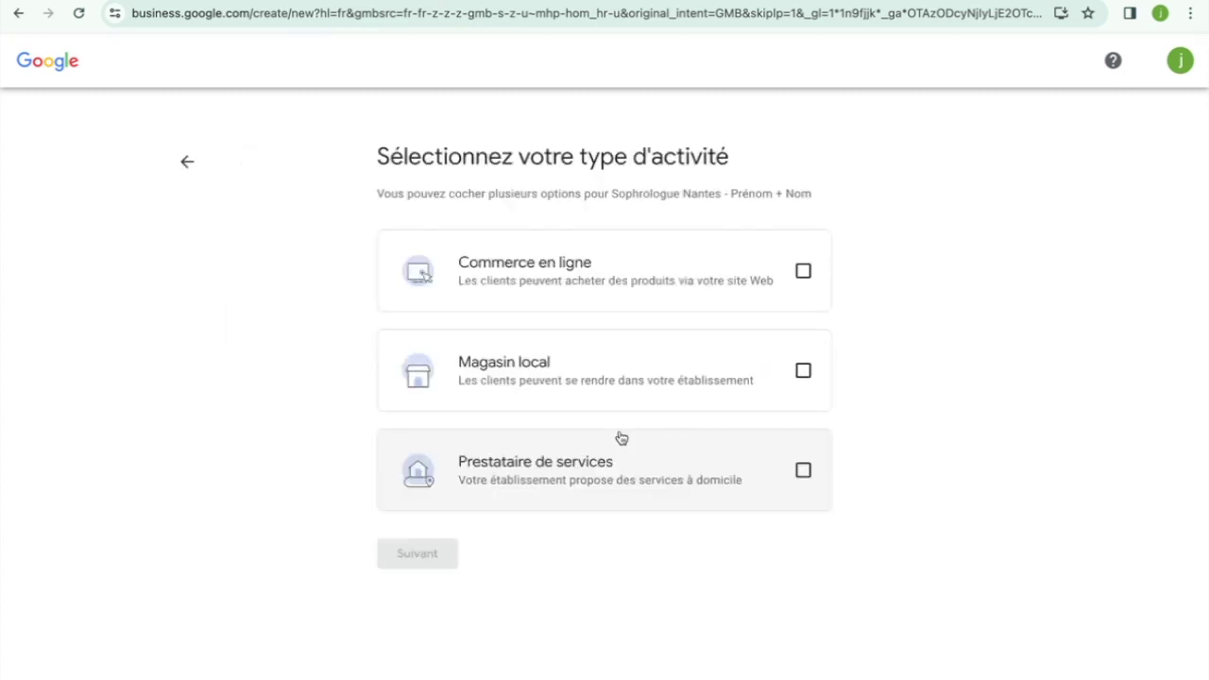
{"action": "left_click", "coordinate": [604, 375]}
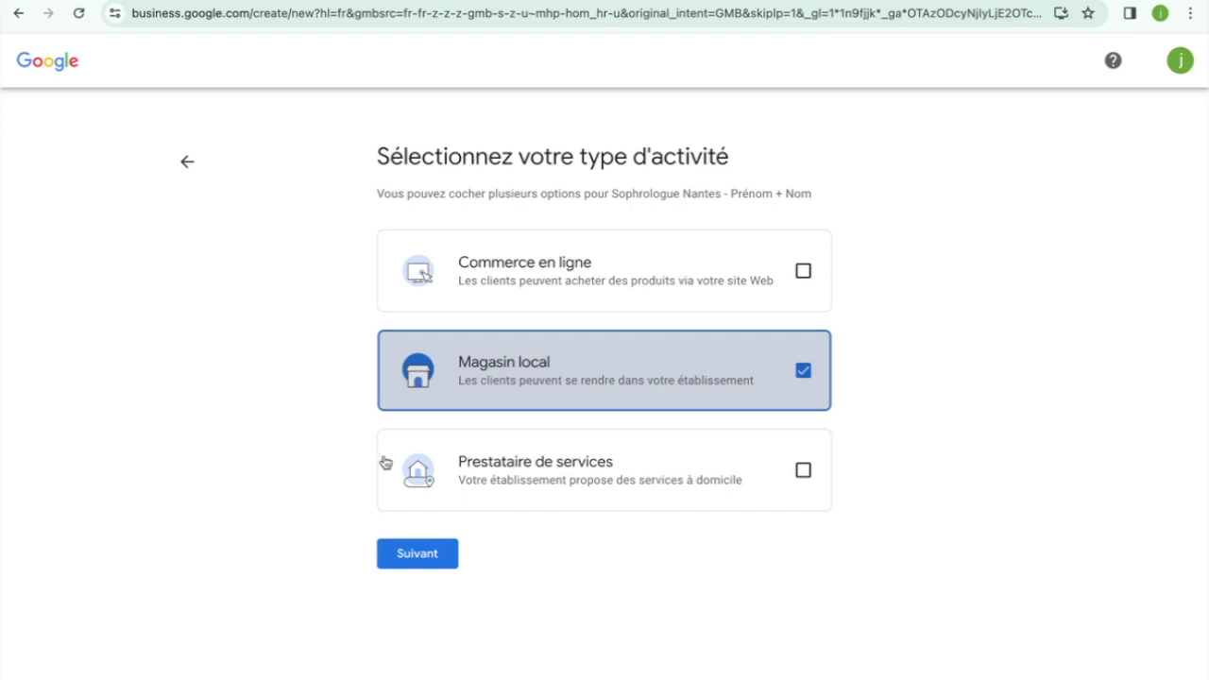
{"action": "left_click", "coordinate": [452, 567]}
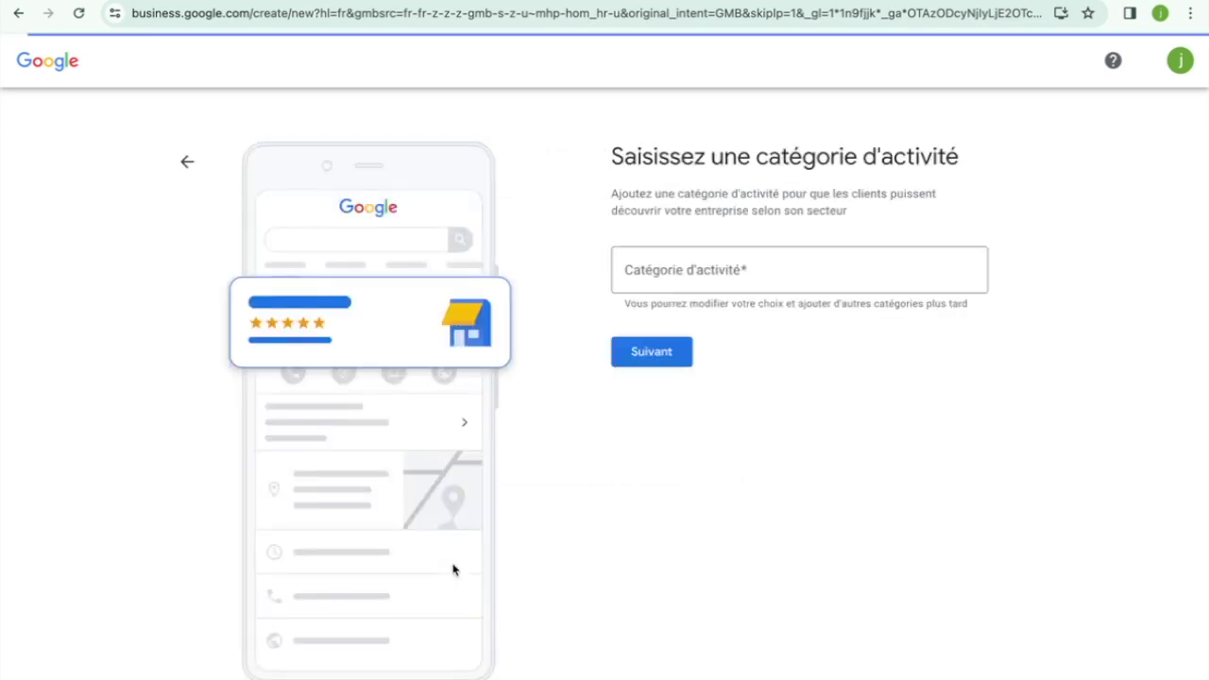
Check the category of the first listing in the "sophrologue nantes" results and set the business category to "Praticien de médecine alternative".
{"action": "left_click", "coordinate": [655, 281]}
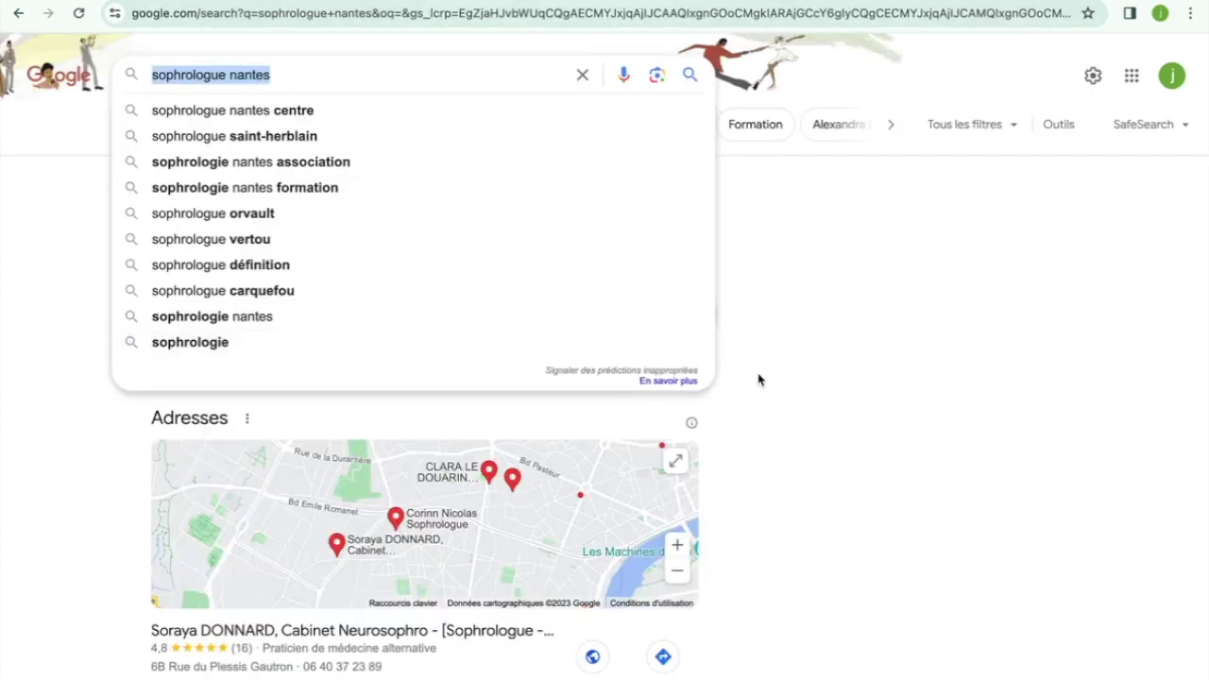
{"action": "scroll", "coordinate": [885, 430], "scroll_direction": "down", "scroll_amount": 1}
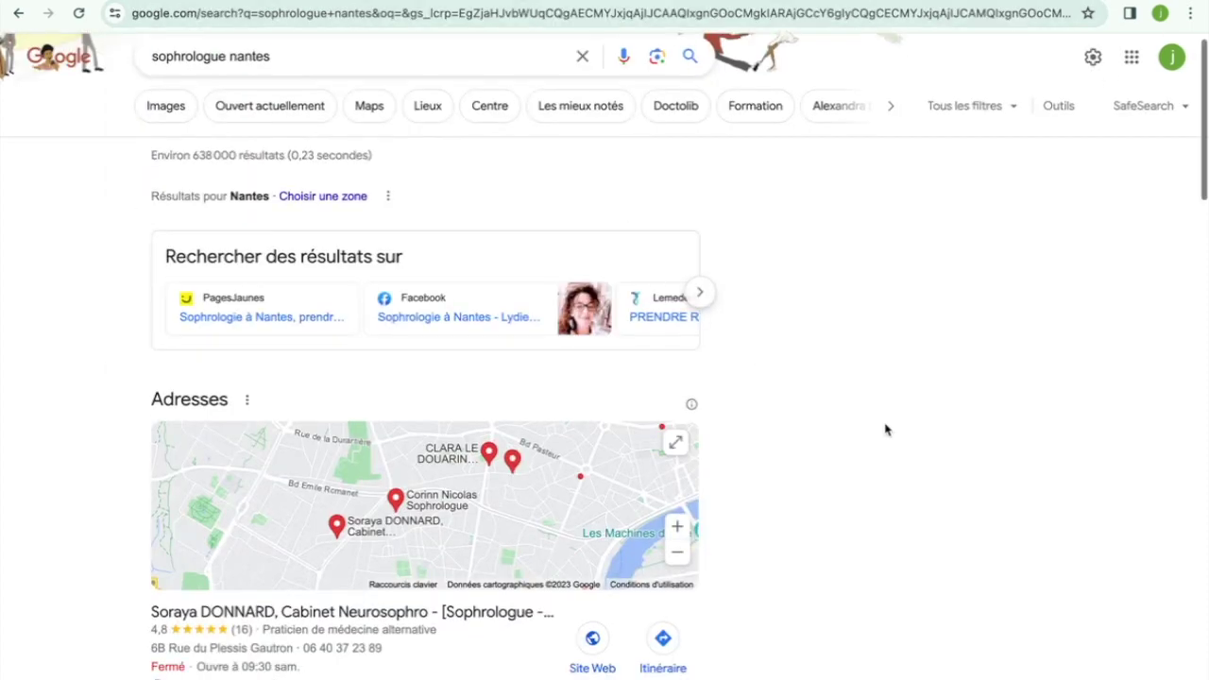
{"action": "scroll", "coordinate": [885, 430], "scroll_direction": "down", "scroll_amount": 2}
{"action": "left_click", "coordinate": [401, 448]}
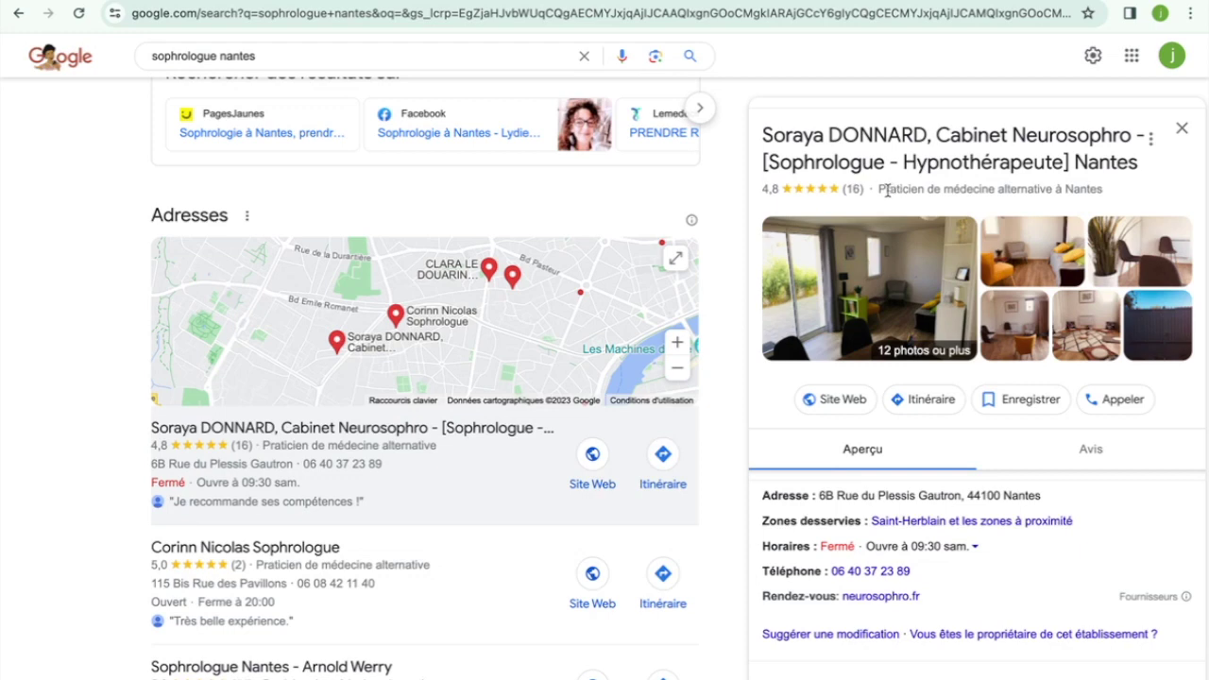
{"action": "left_click_drag", "start_coordinate": [879, 191], "coordinate": [1051, 192]}
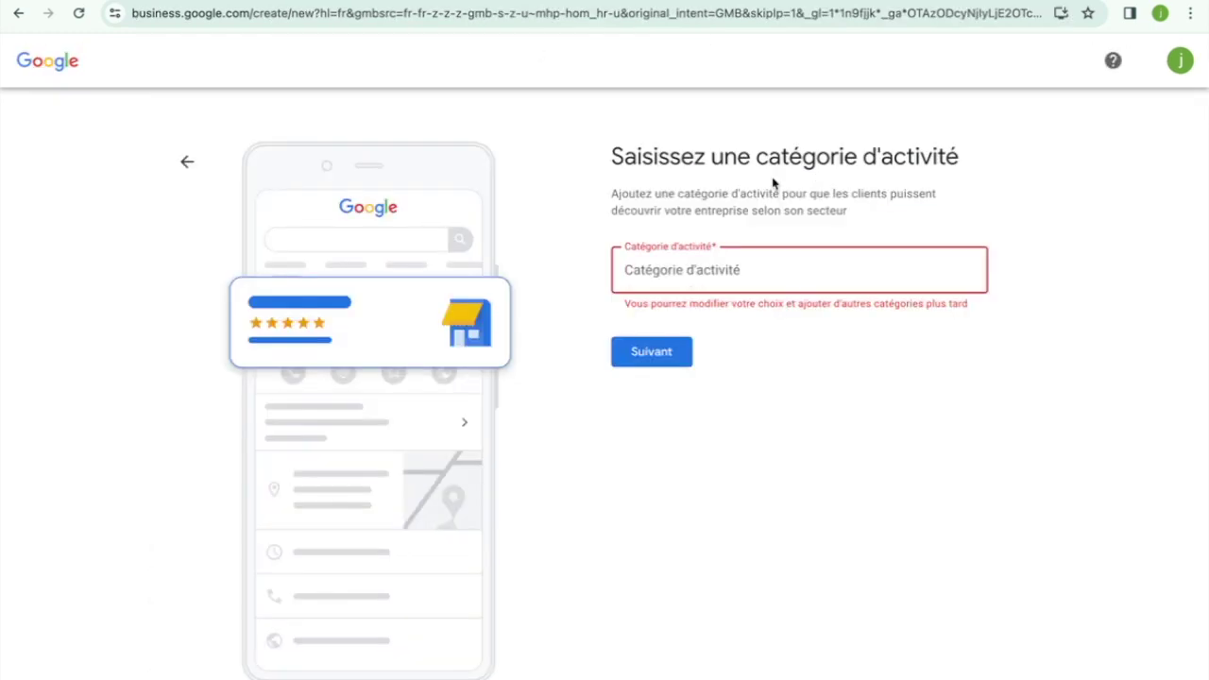
{"action": "type", "text": "Praticien de médecine alternative"}
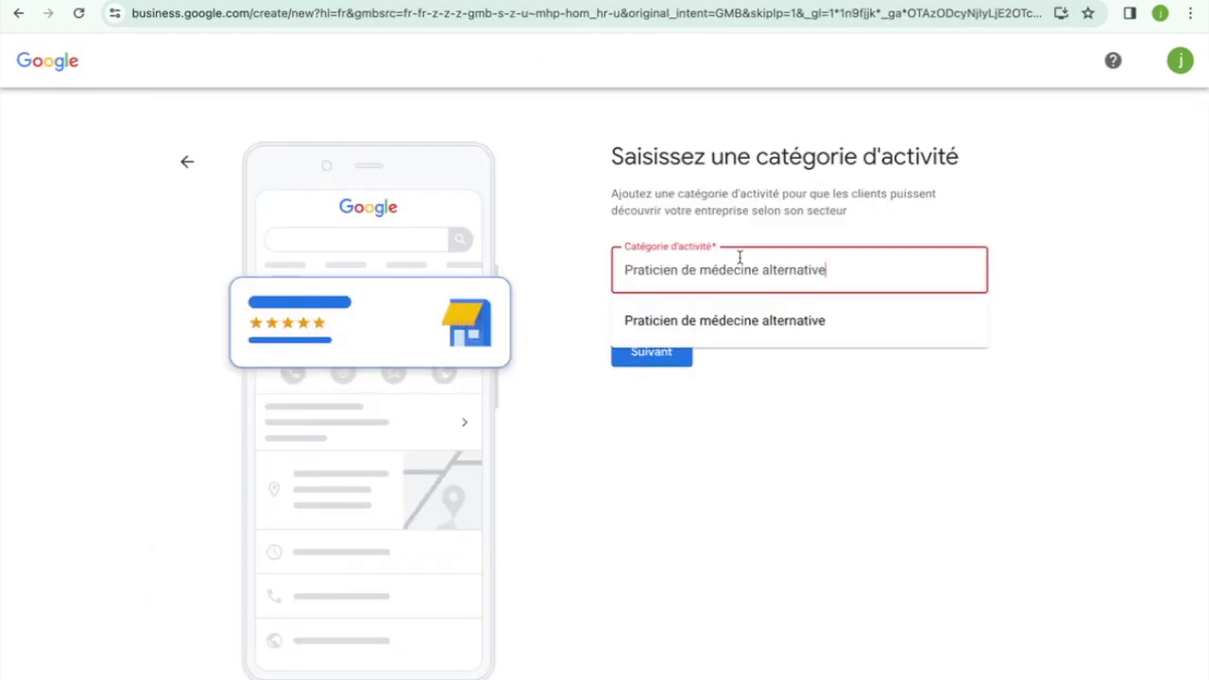
{"action": "left_click", "coordinate": [734, 321]}
{"action": "left_click", "coordinate": [676, 352]}
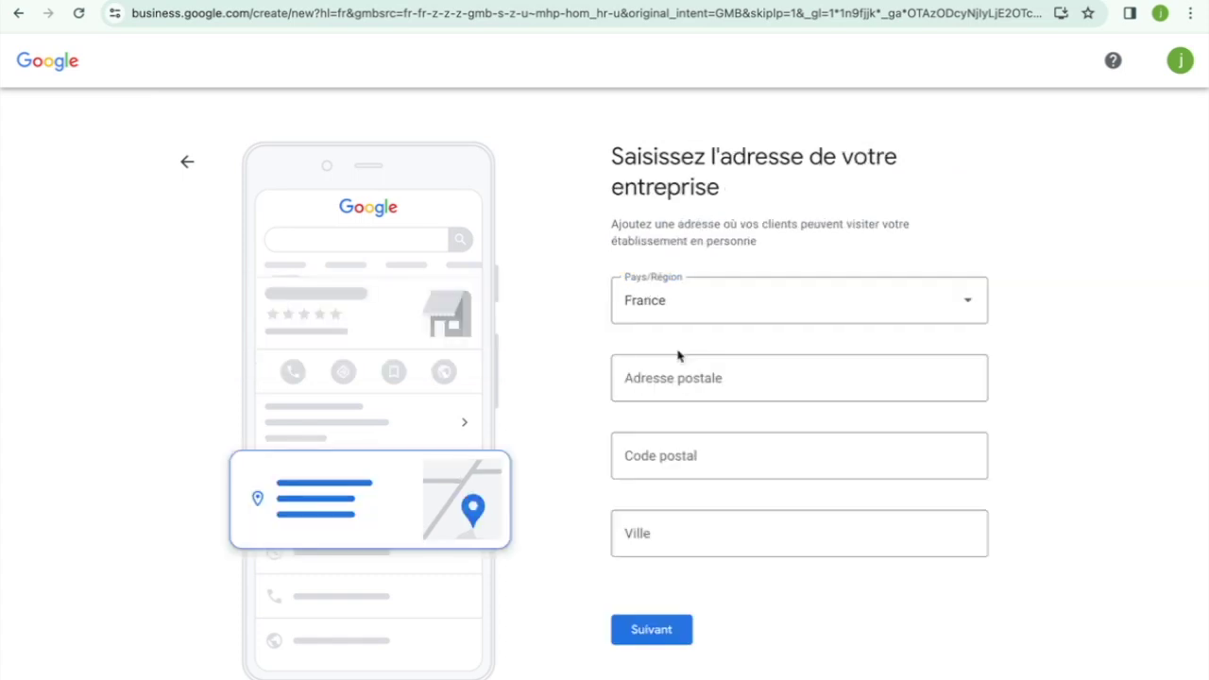
Fill in the business's postal address using the Nantes suggestion, and choose "Aucun de ceux-ci" for the existing establishments offered.
{"action": "left_click", "coordinate": [678, 370]}
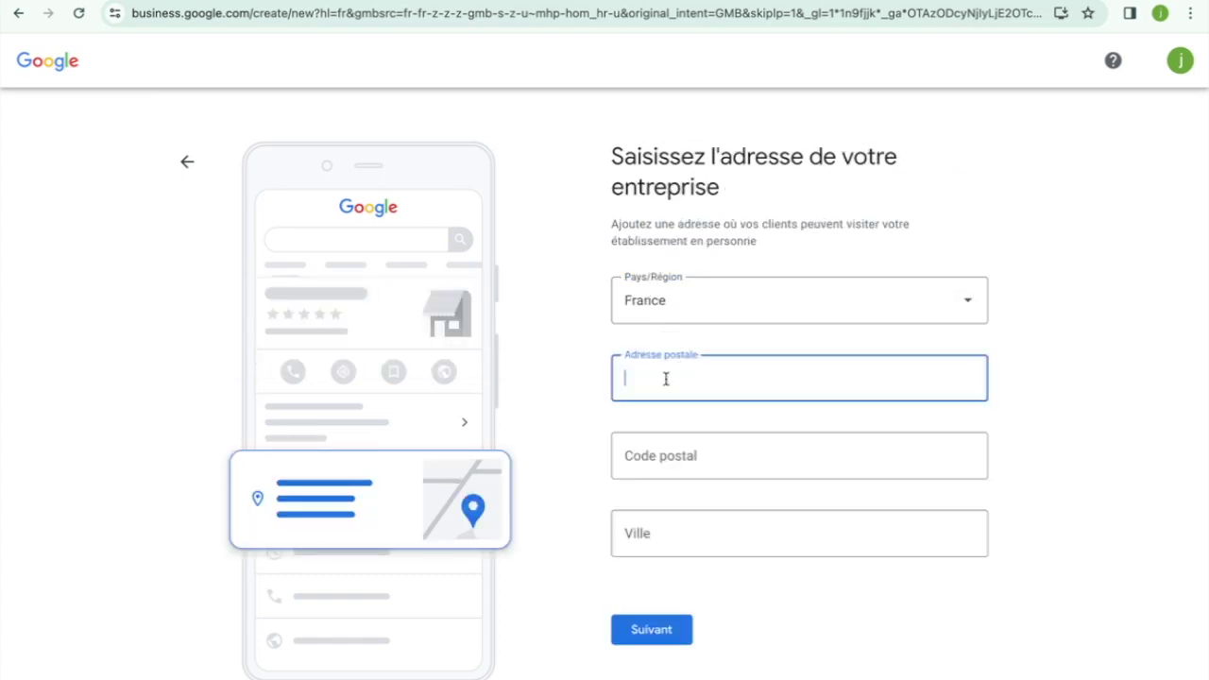
{"action": "type", "text": "4400"}
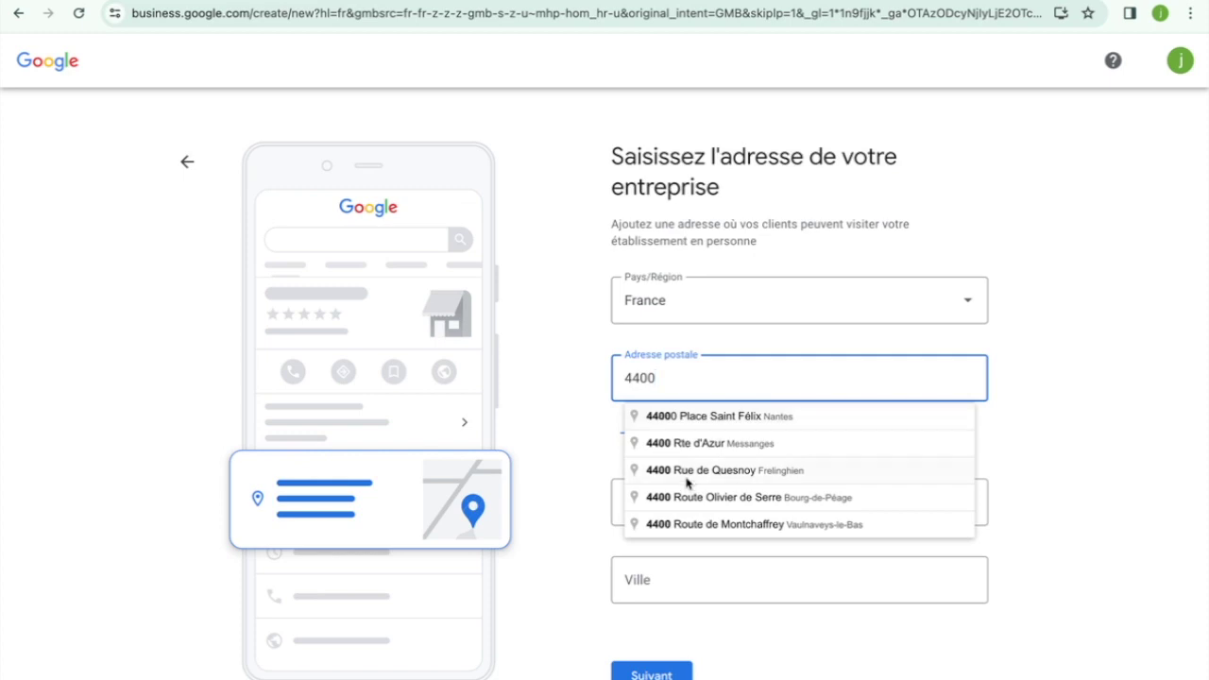
{"action": "left_click", "coordinate": [699, 417]}
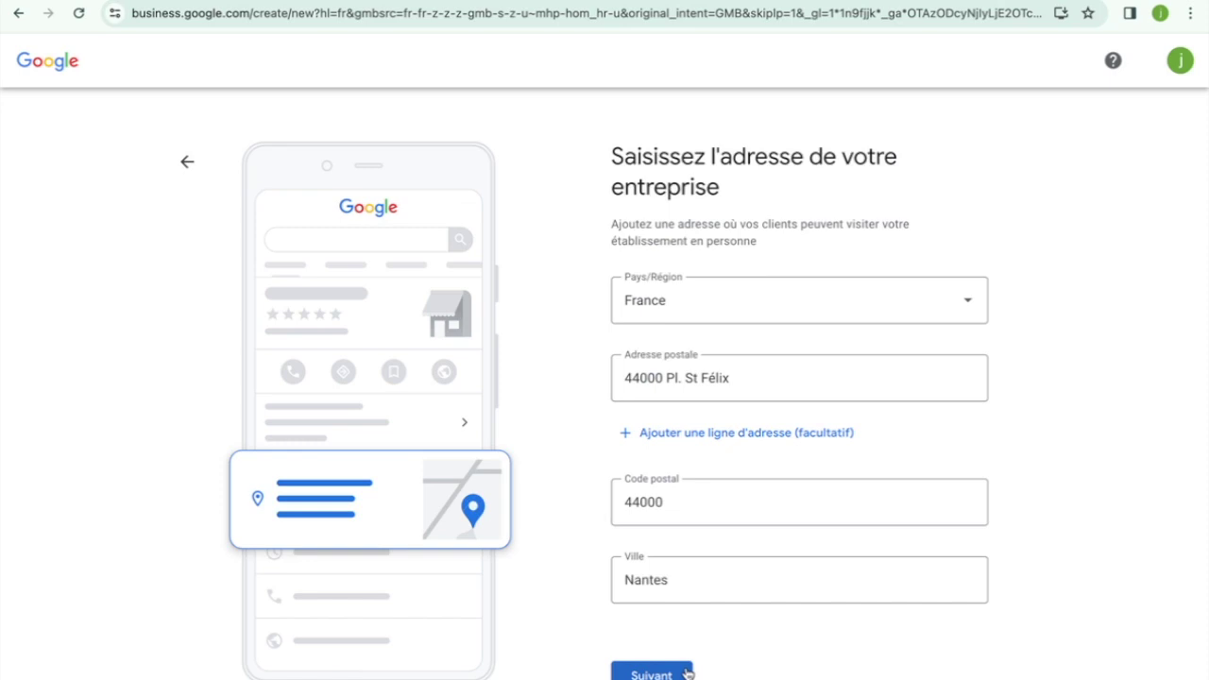
{"action": "left_click", "coordinate": [686, 672]}
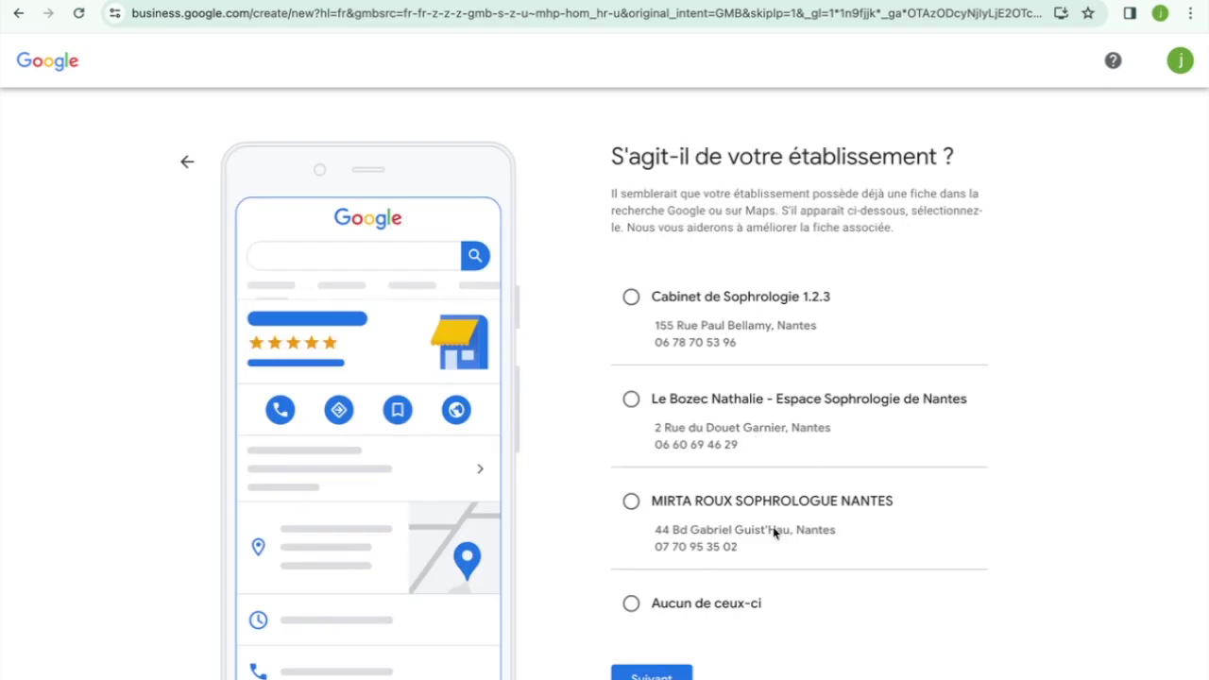
{"action": "left_click", "coordinate": [696, 610]}
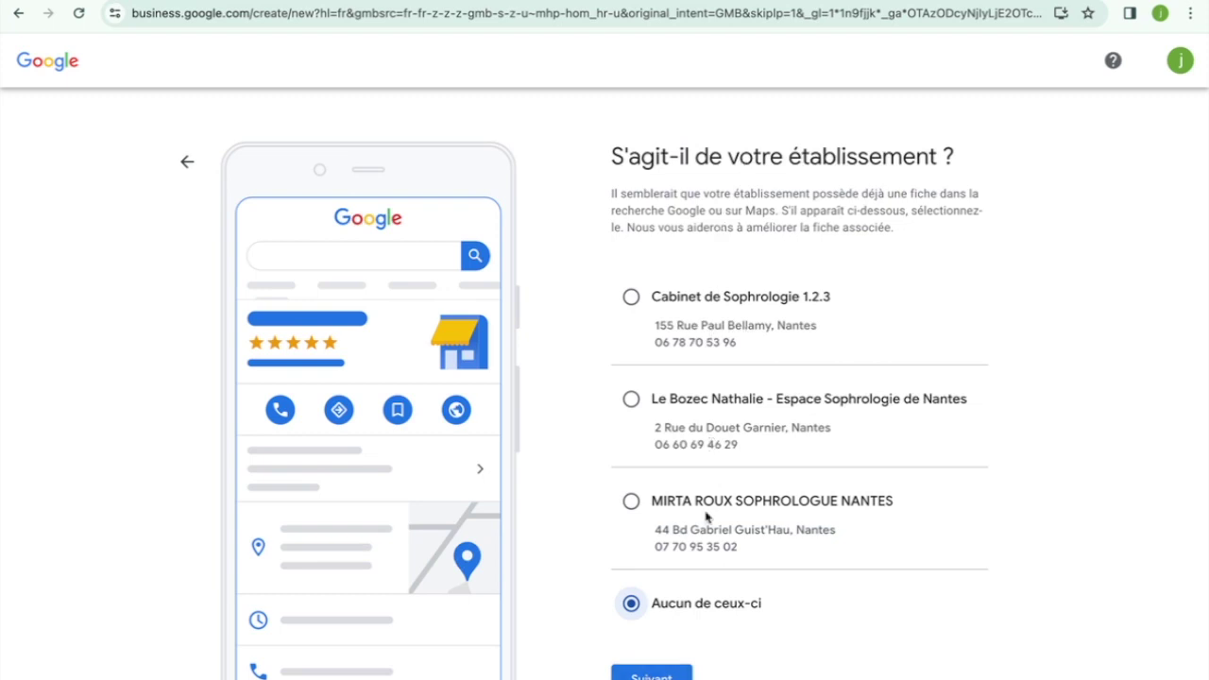
{"action": "left_click", "coordinate": [661, 675]}
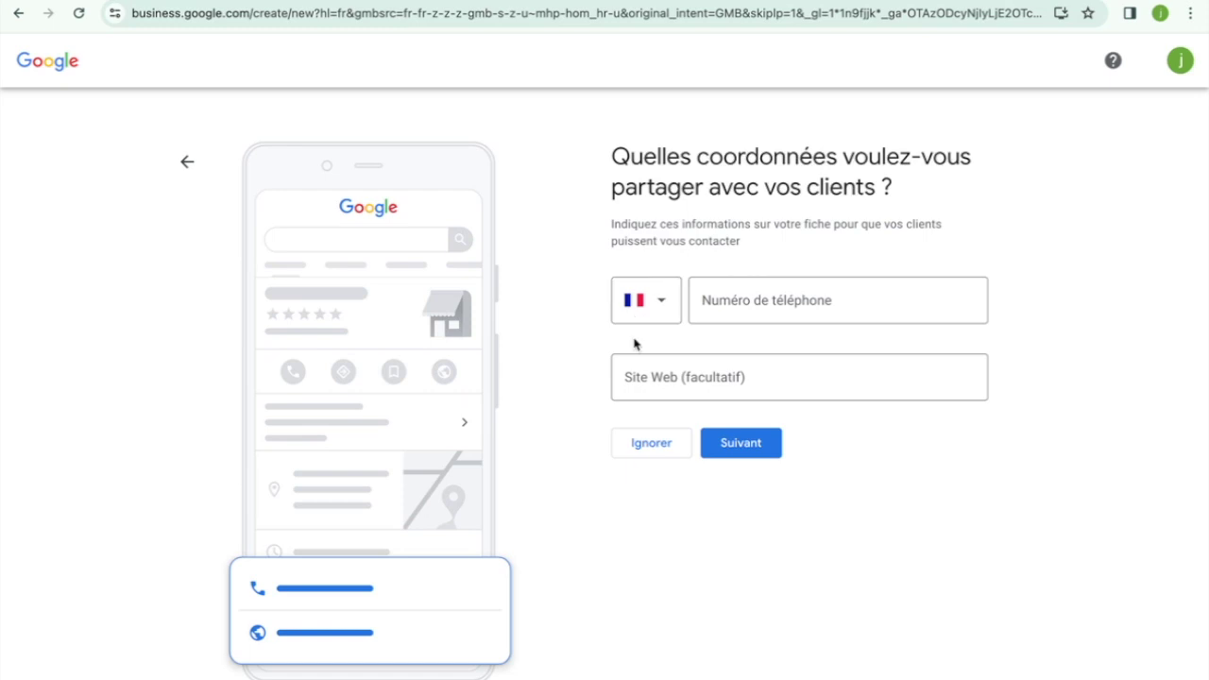
Enter the business's contact phone number and move to the optional website field.
{"action": "left_click", "coordinate": [708, 302]}
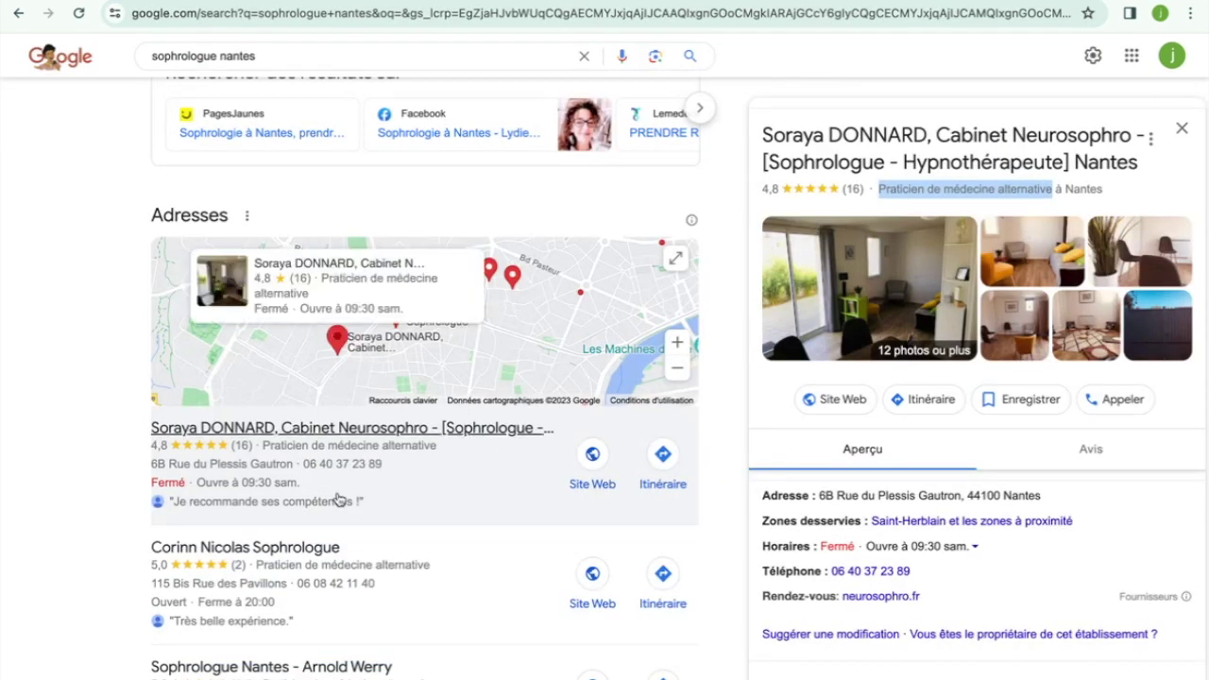
{"action": "scroll", "coordinate": [330, 585], "scroll_direction": "down", "scroll_amount": 1}
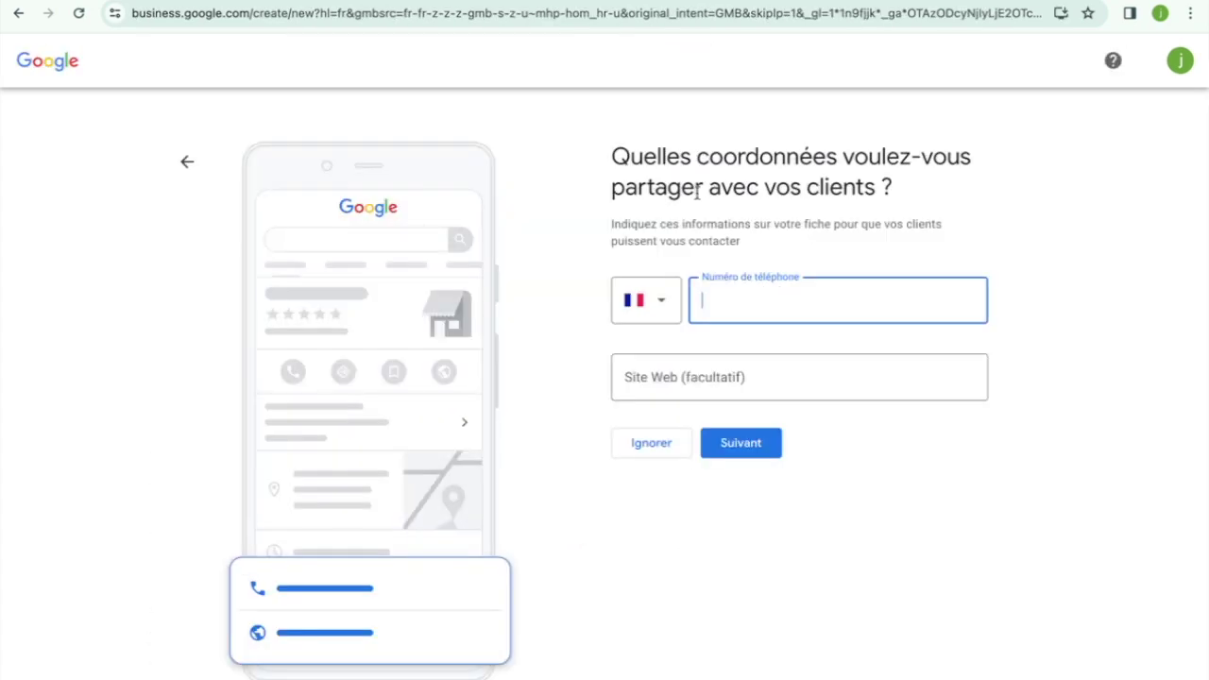
{"action": "type", "text": "0606060606"}
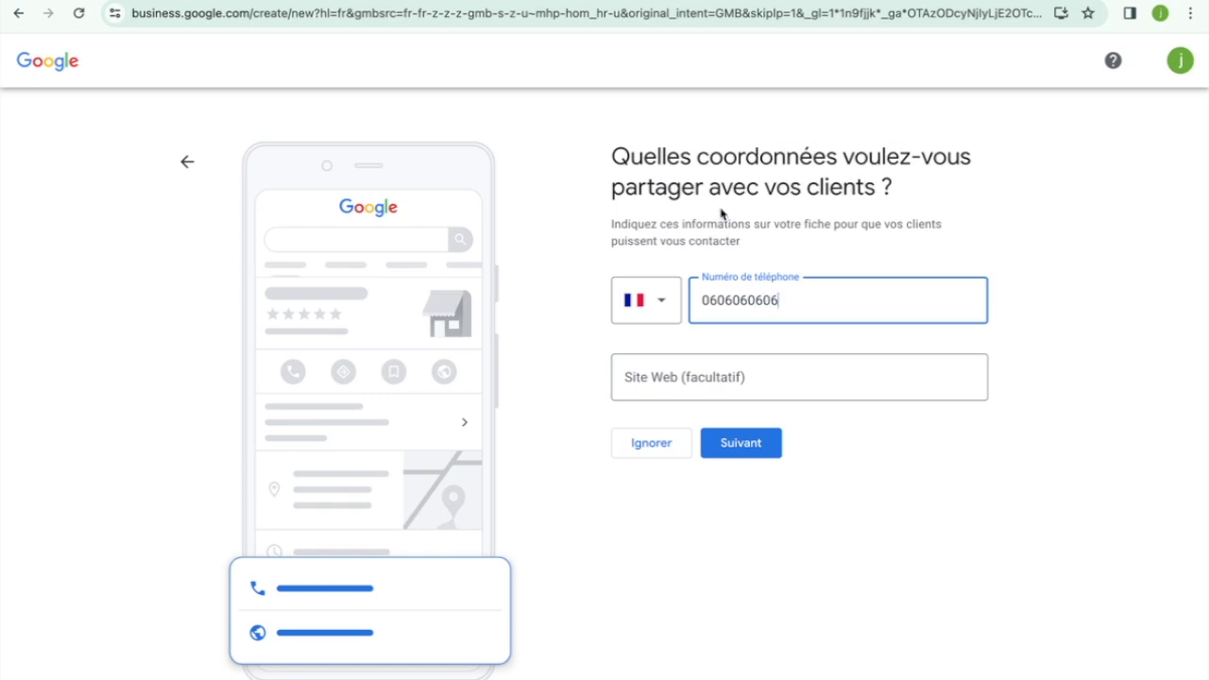
{"action": "left_click", "coordinate": [728, 370]}
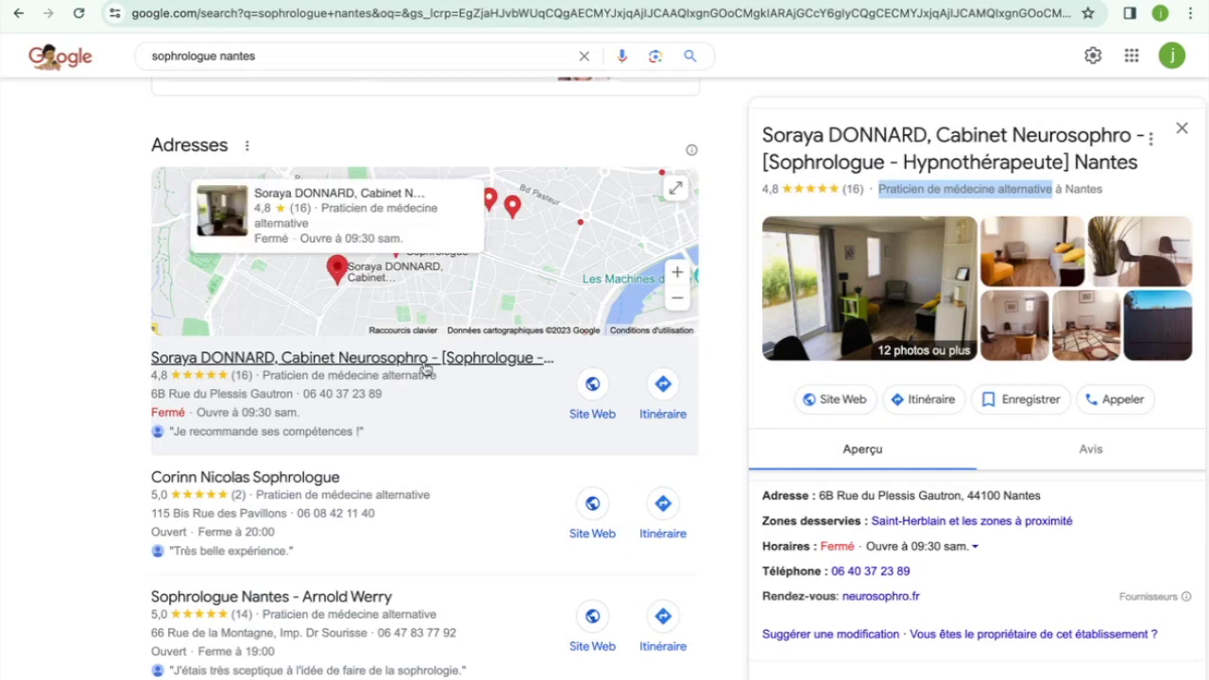
Open the full list of addresses for "sophrologue nantes" and examine which competing listings include a website.
{"action": "scroll", "coordinate": [672, 399], "scroll_direction": "down", "scroll_amount": 3}
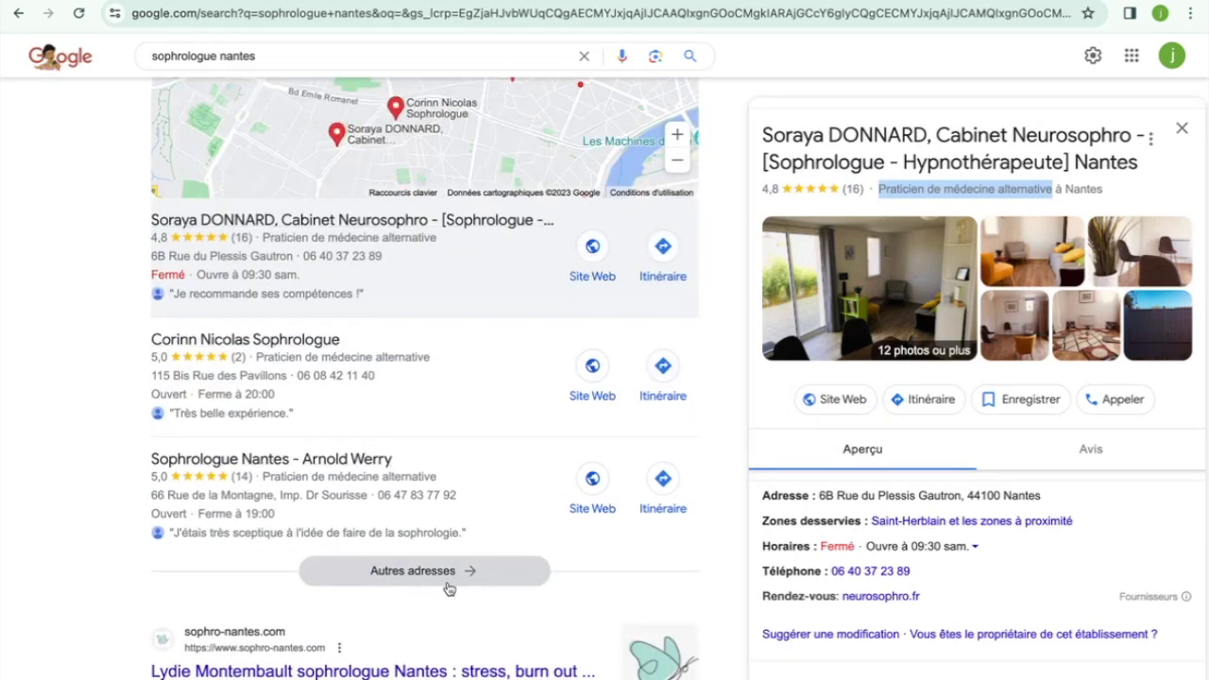
{"action": "left_click", "coordinate": [448, 580]}
{"action": "scroll", "coordinate": [728, 343], "scroll_direction": "down", "scroll_amount": 6}
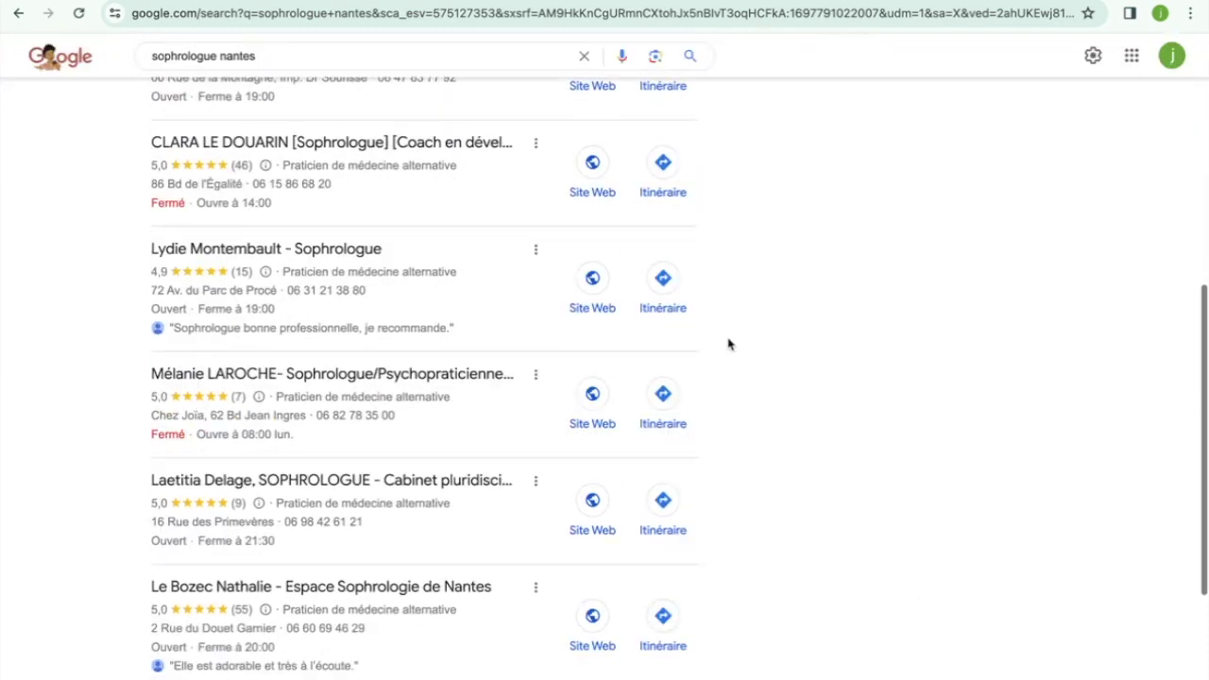
{"action": "scroll", "coordinate": [693, 449], "scroll_direction": "down", "scroll_amount": 7}
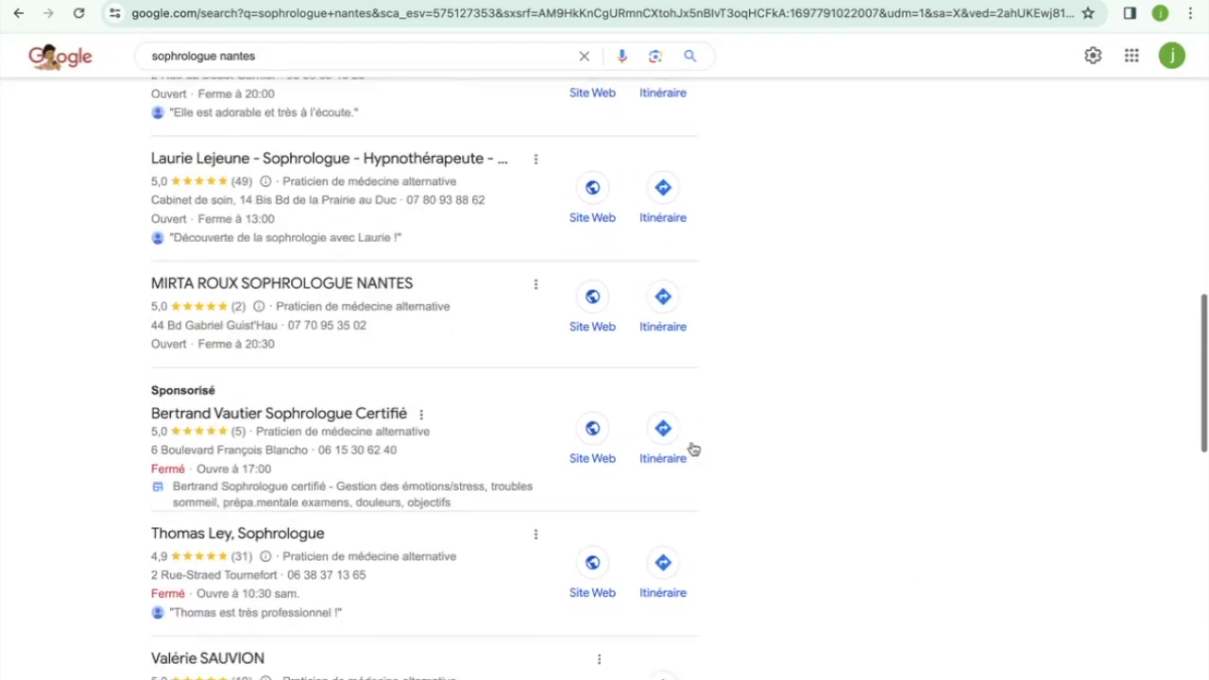
{"action": "scroll", "coordinate": [693, 448], "scroll_direction": "down", "scroll_amount": 4}
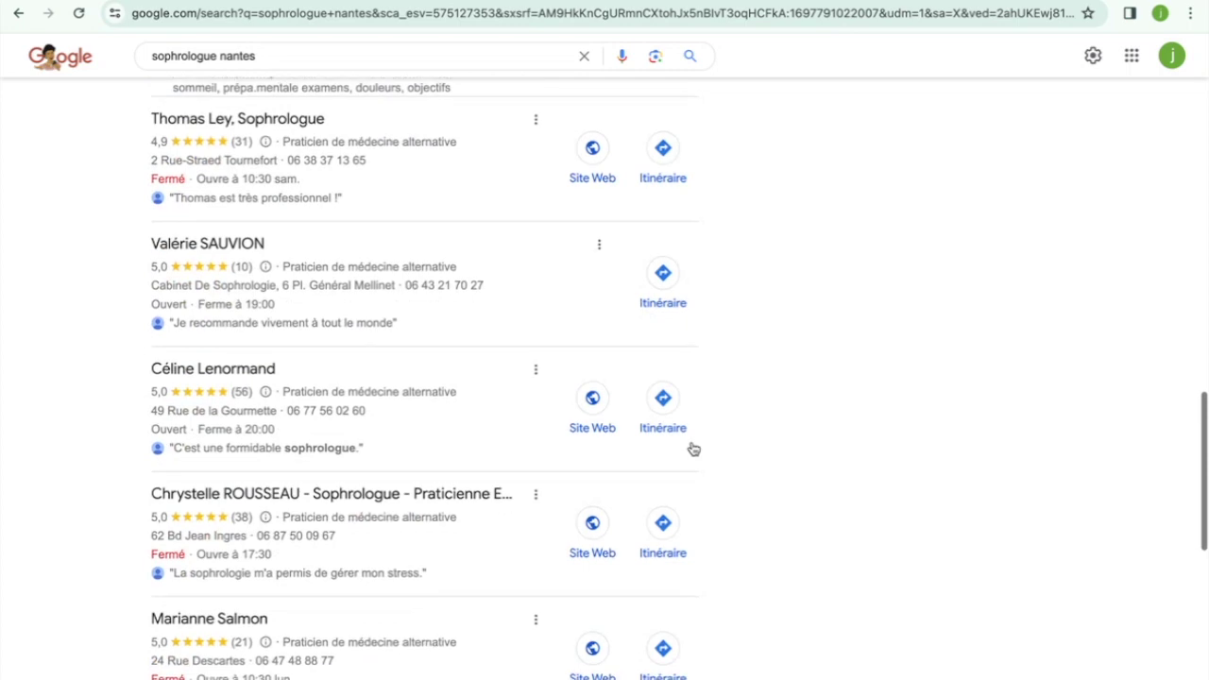
{"action": "scroll", "coordinate": [693, 448], "scroll_direction": "up", "scroll_amount": 1}
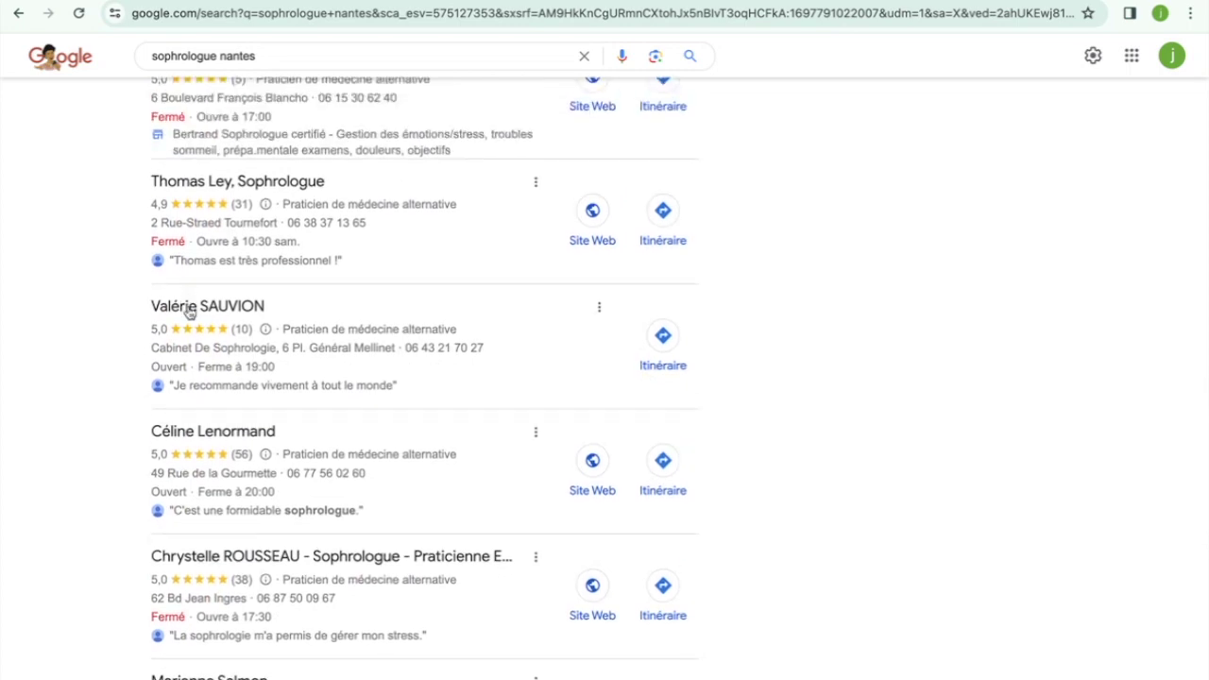
{"action": "scroll", "coordinate": [615, 337], "scroll_direction": "up", "scroll_amount": 10}
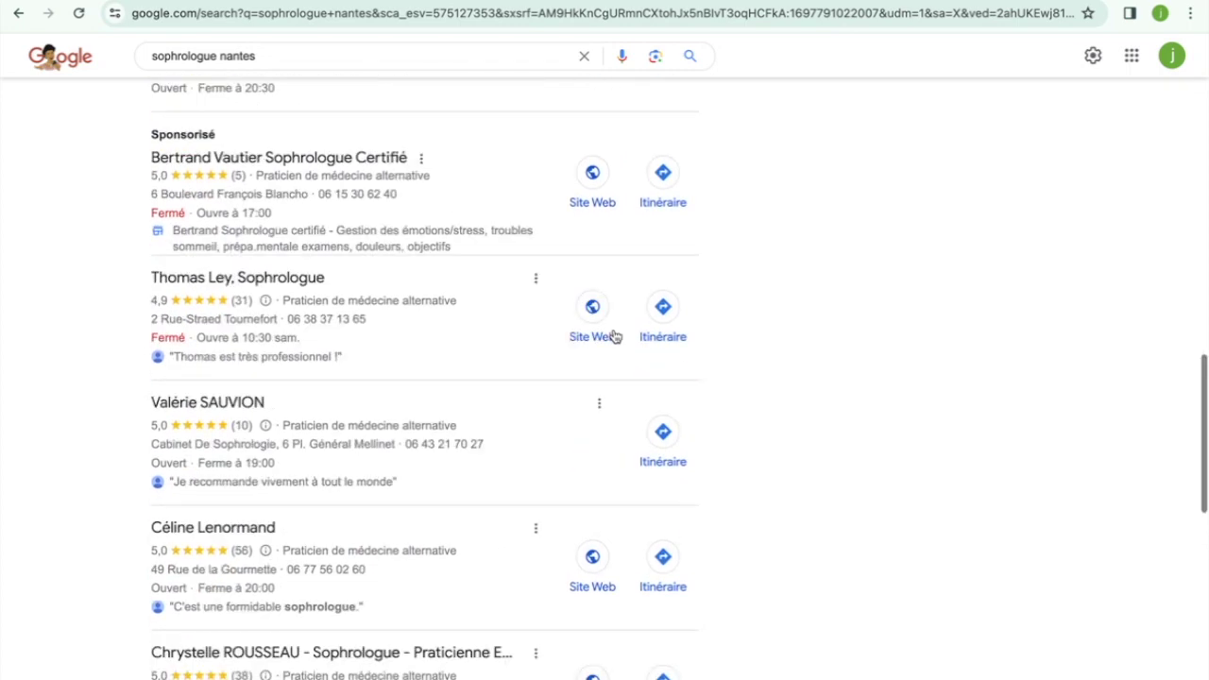
{"action": "scroll", "coordinate": [714, 444], "scroll_direction": "down", "scroll_amount": 3}
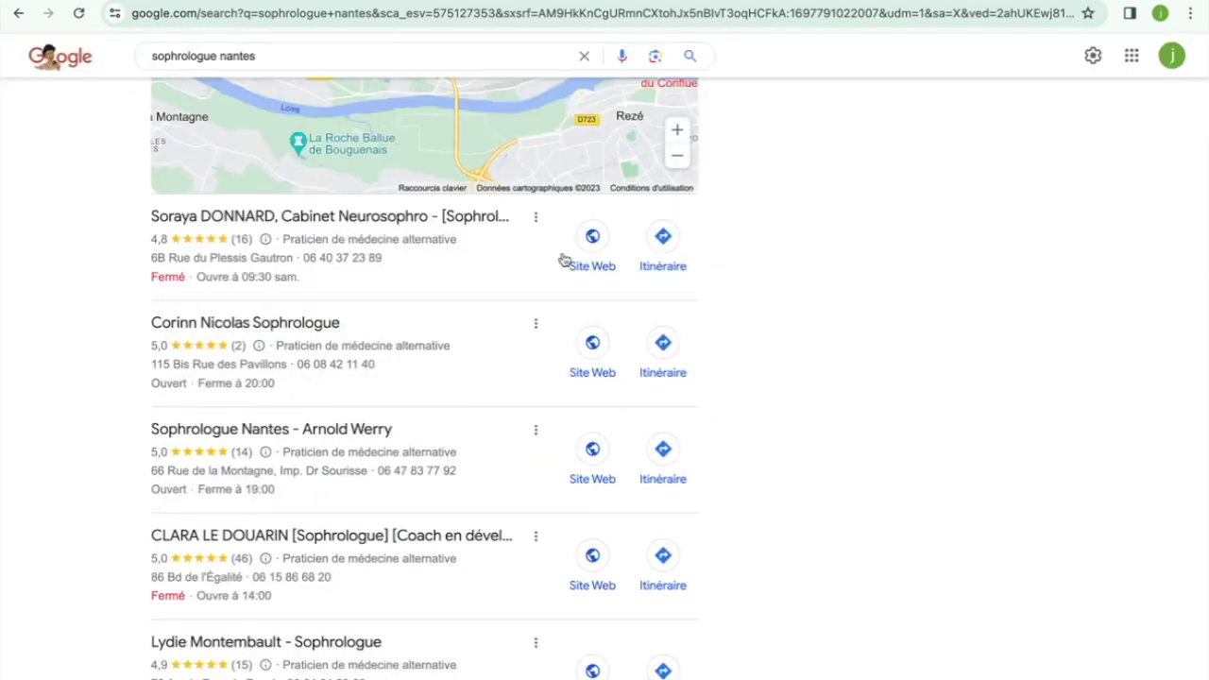
{"action": "scroll", "coordinate": [564, 260], "scroll_direction": "down", "scroll_amount": 10}
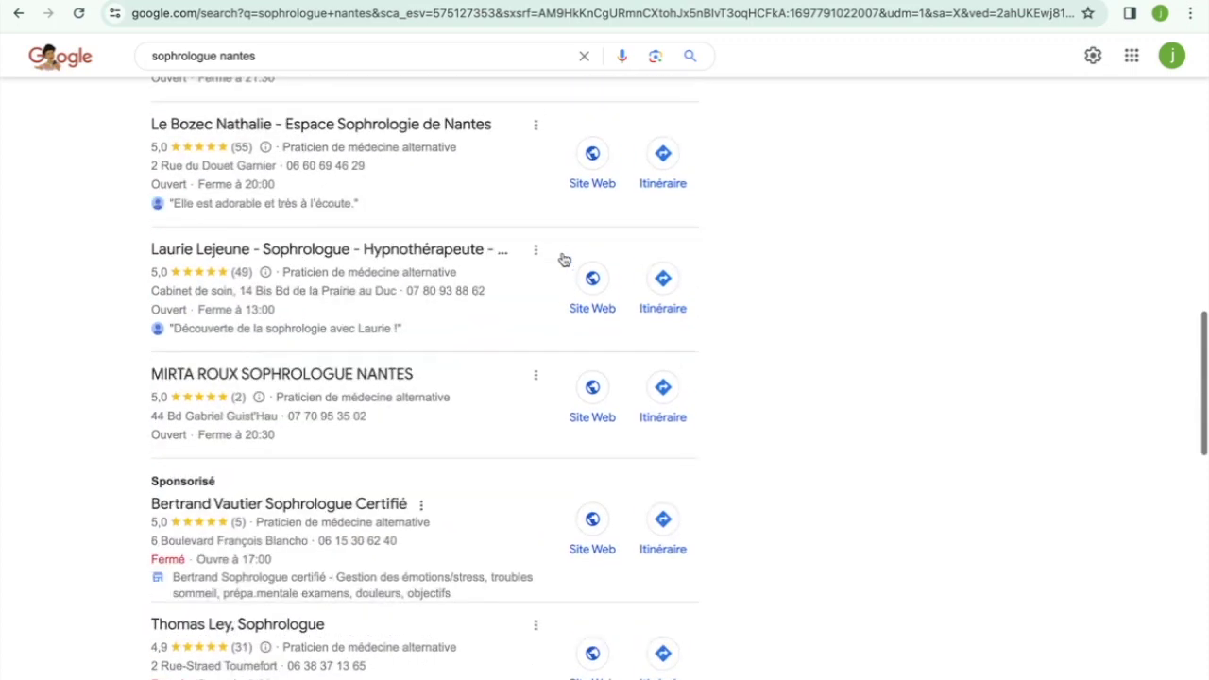
{"action": "scroll", "coordinate": [564, 260], "scroll_direction": "down", "scroll_amount": 10}
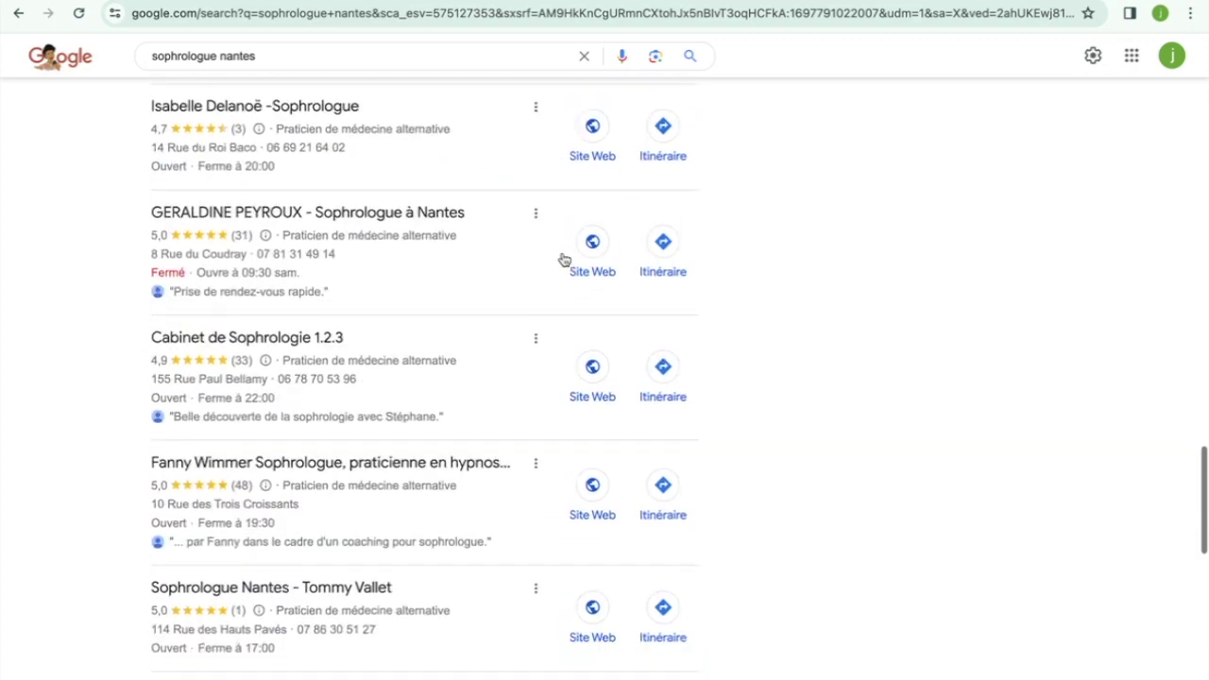
{"action": "scroll", "coordinate": [564, 260], "scroll_direction": "down", "scroll_amount": 3}
{"action": "scroll", "coordinate": [564, 260], "scroll_direction": "down", "scroll_amount": 12}
{"action": "scroll", "coordinate": [563, 260], "scroll_direction": "down", "scroll_amount": 11}
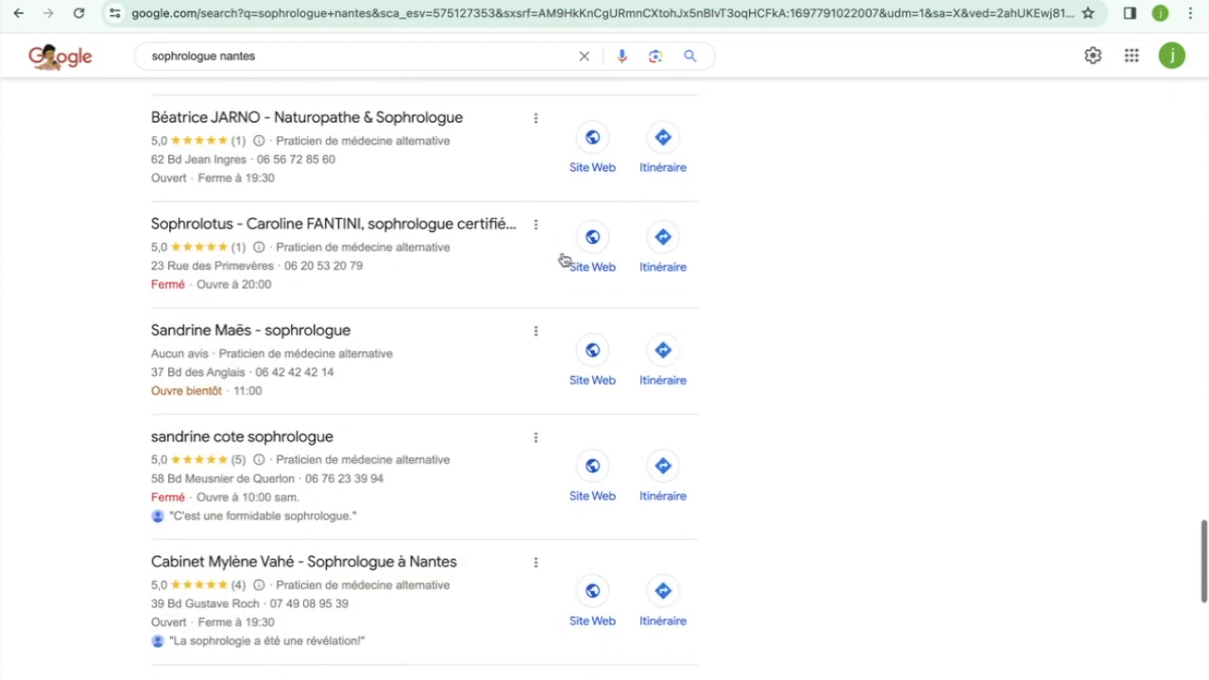
{"action": "scroll", "coordinate": [564, 260], "scroll_direction": "down", "scroll_amount": 3}
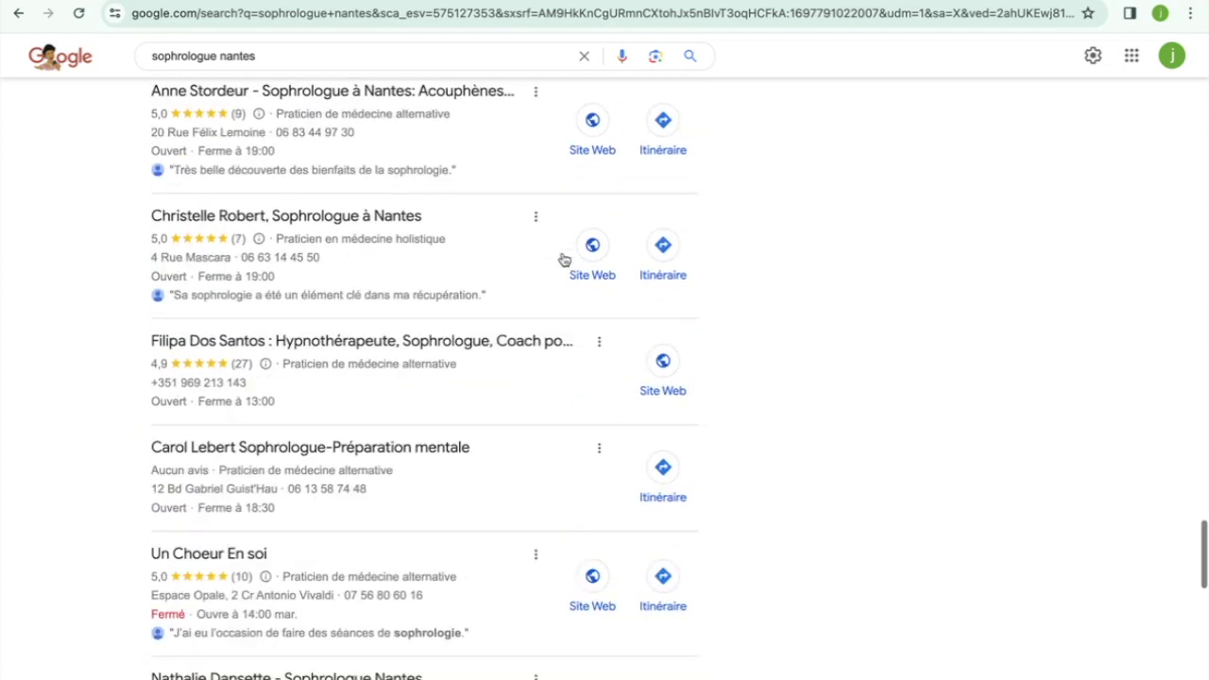
{"action": "scroll", "coordinate": [563, 260], "scroll_direction": "up", "scroll_amount": 18}
{"action": "scroll", "coordinate": [564, 259], "scroll_direction": "up", "scroll_amount": 20}
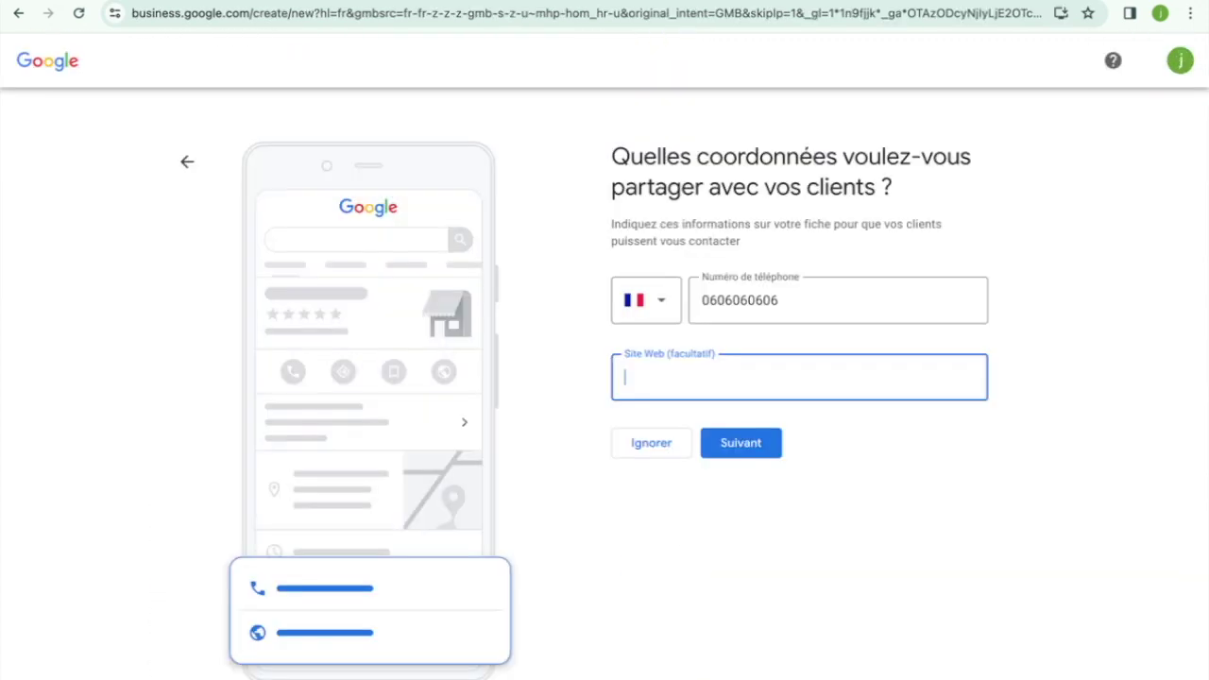
Submit the contact details with the website field left empty.
{"action": "left_click", "coordinate": [725, 442]}
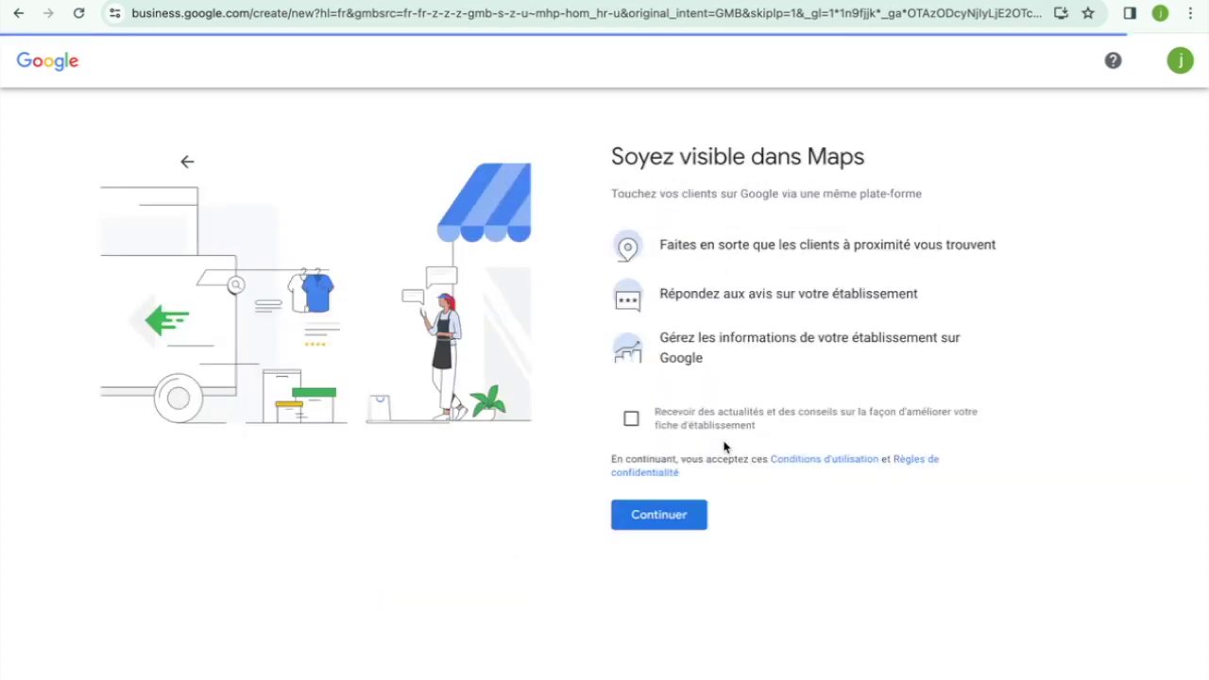
Continue past the Maps visibility page without opting in to news and tips, and postpone the business verification with "Valider plus tard".
{"action": "left_click_drag", "start_coordinate": [649, 160], "coordinate": [844, 162]}
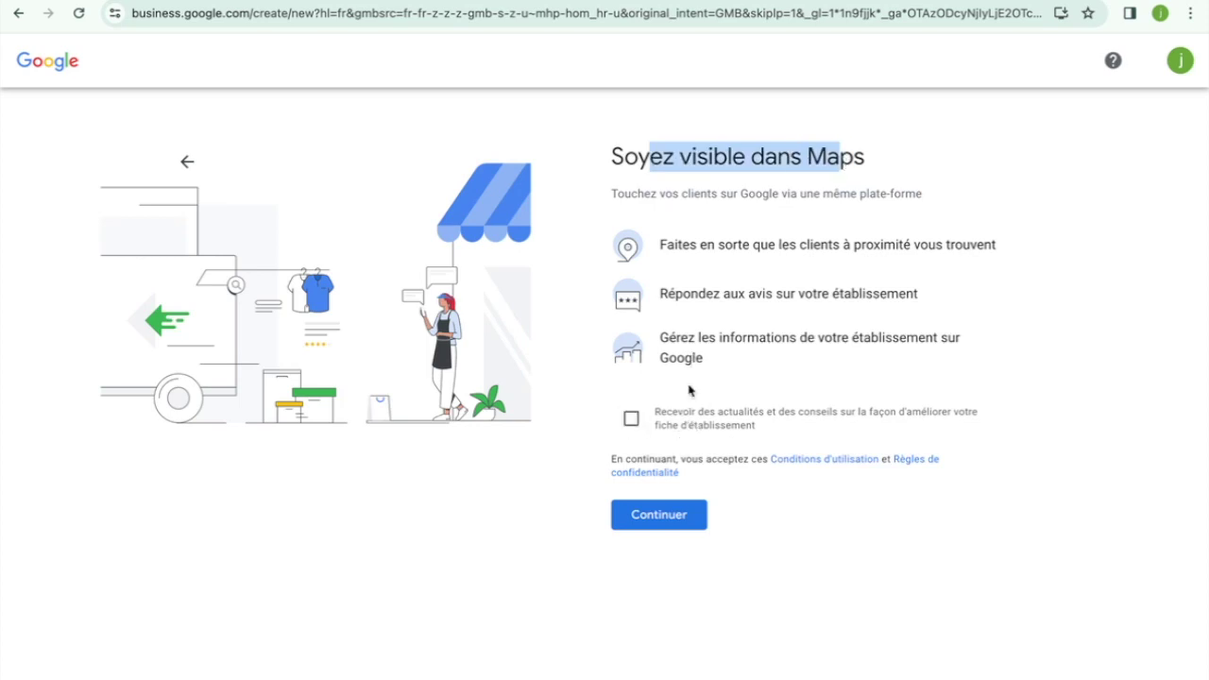
{"action": "left_click", "coordinate": [665, 518]}
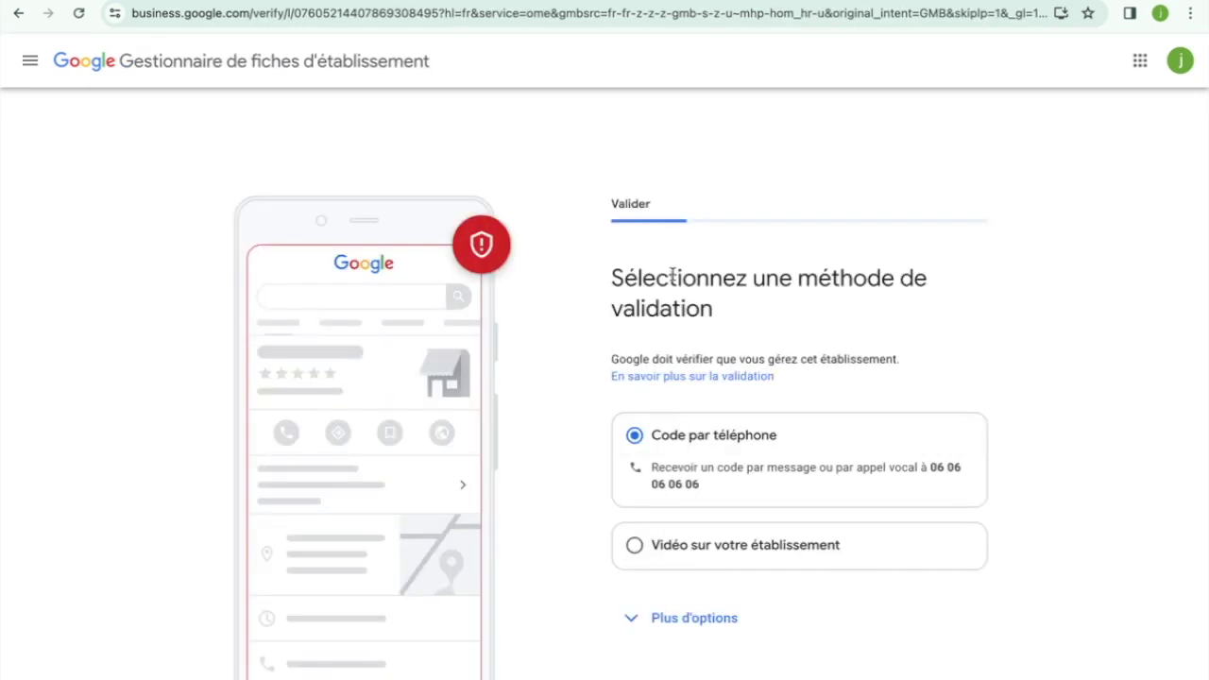
{"action": "scroll", "coordinate": [671, 275], "scroll_direction": "down", "scroll_amount": 1}
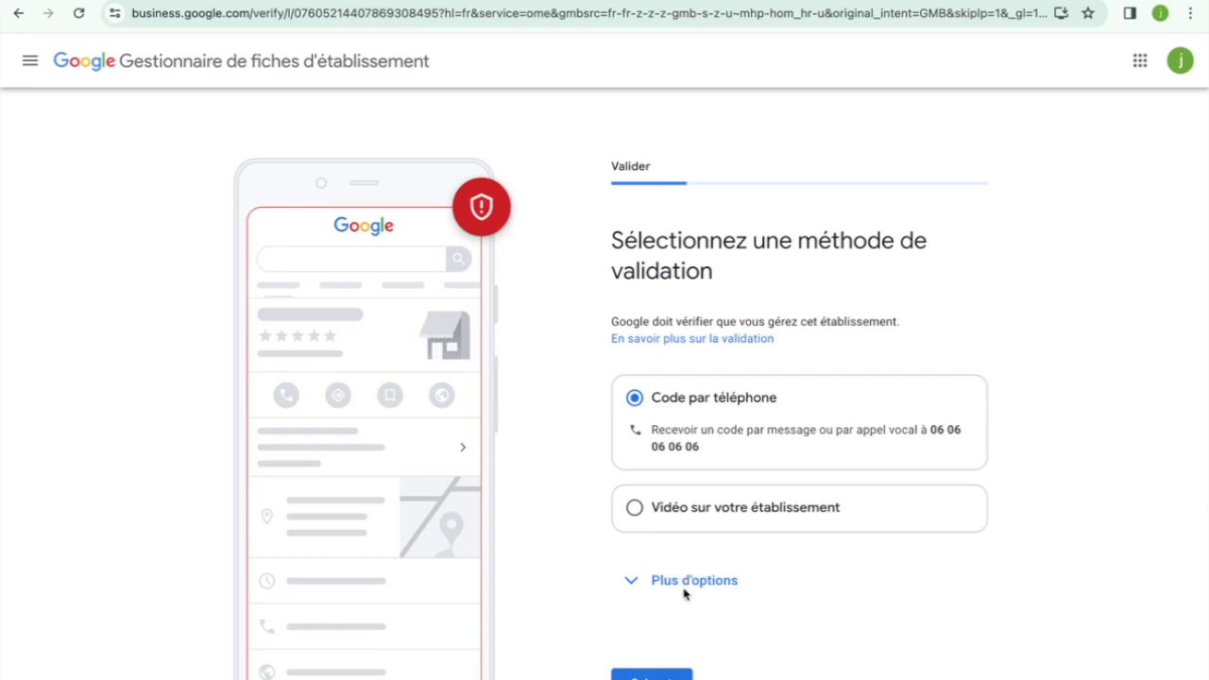
{"action": "left_click", "coordinate": [638, 586]}
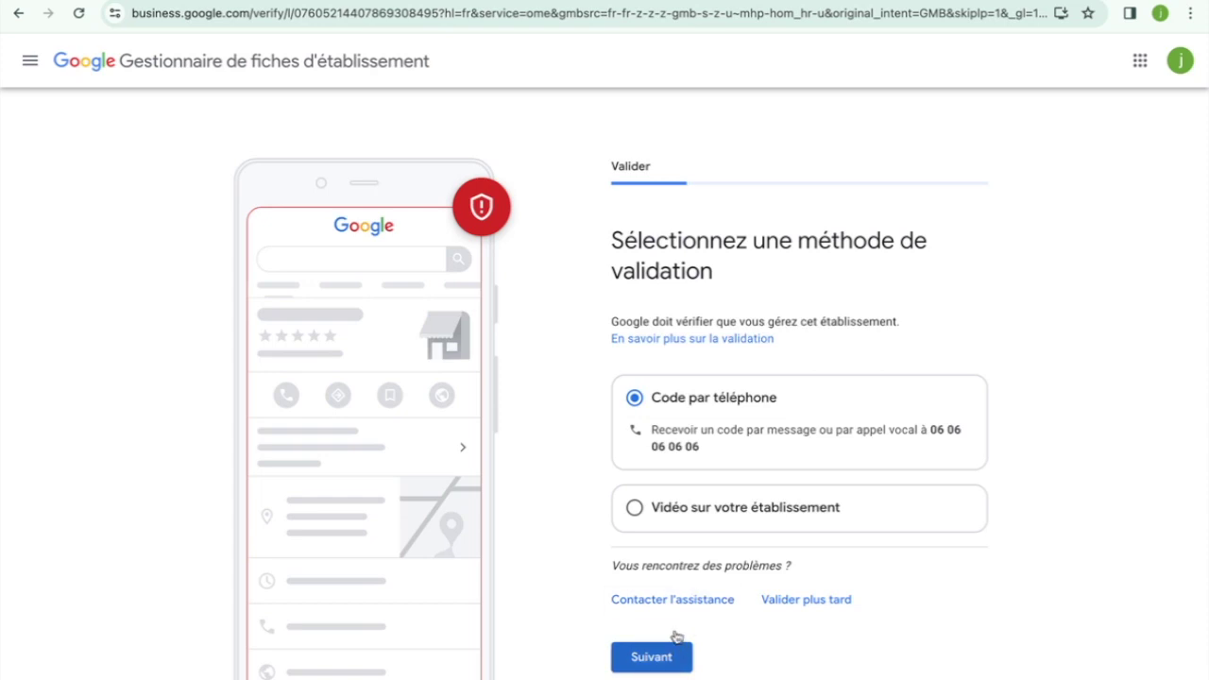
{"action": "left_click", "coordinate": [694, 519]}
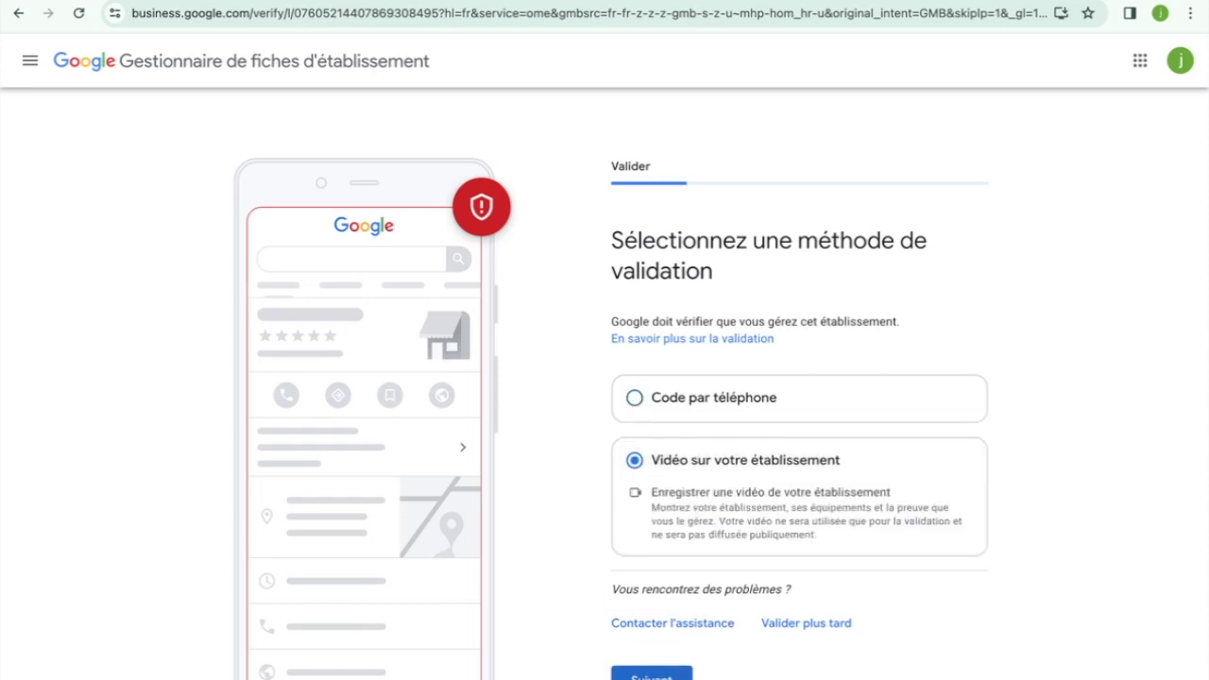
{"action": "left_click", "coordinate": [651, 675]}
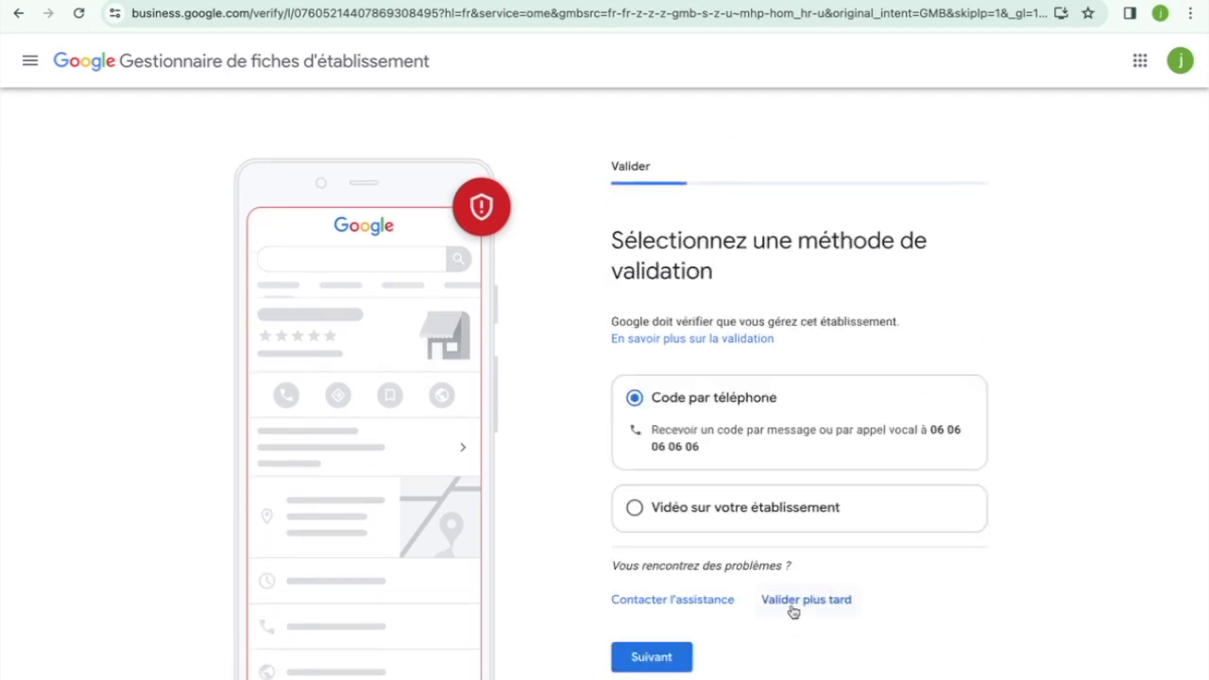
{"action": "left_click", "coordinate": [791, 610]}
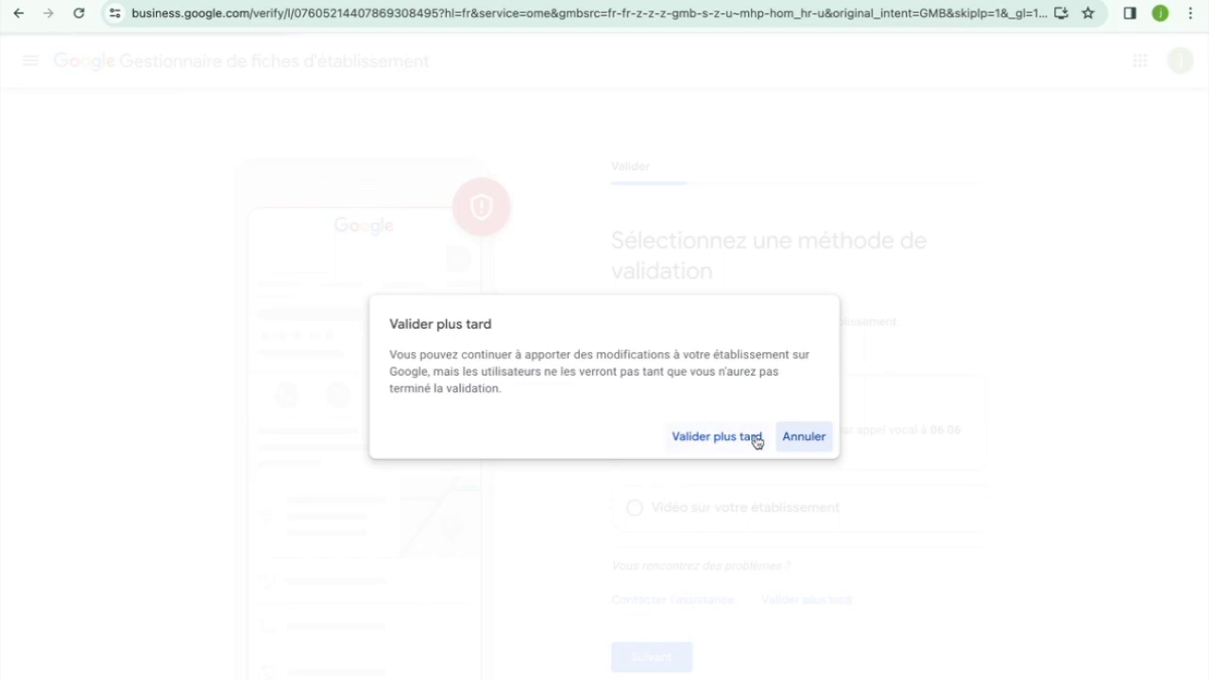
{"action": "left_click", "coordinate": [756, 439]}
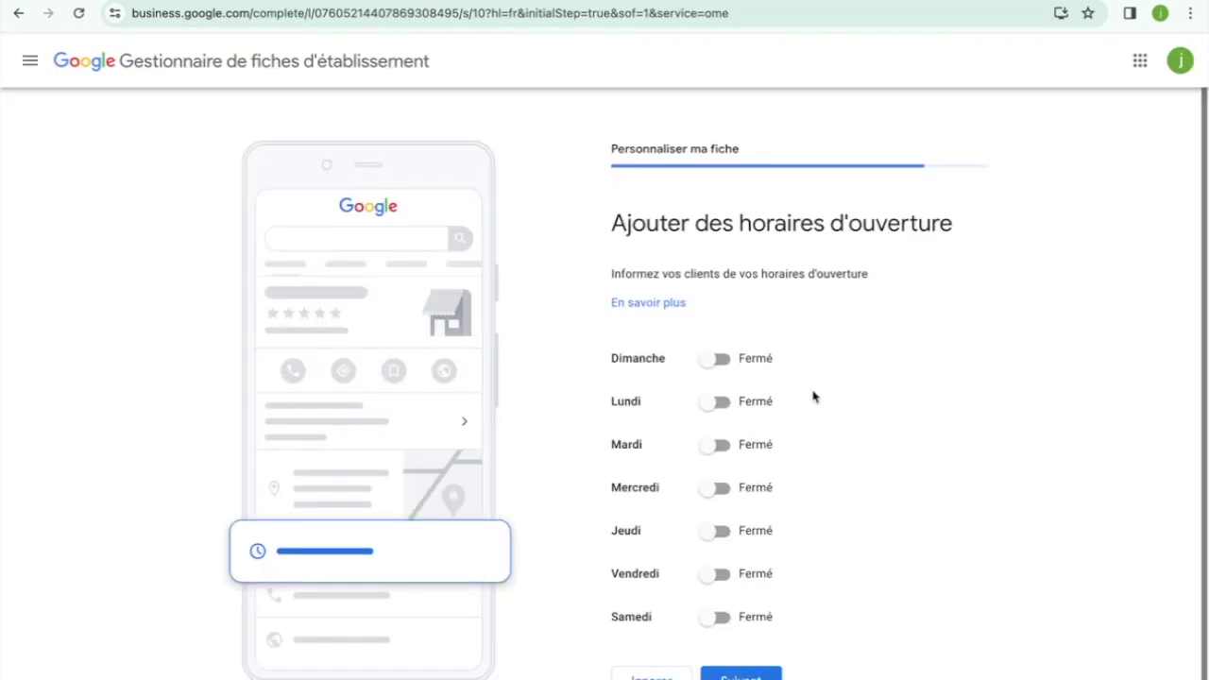
Set Monday's opening hours to 09:00–18:00 and mark Tuesday as open.
{"action": "scroll", "coordinate": [814, 396], "scroll_direction": "down", "scroll_amount": 1}
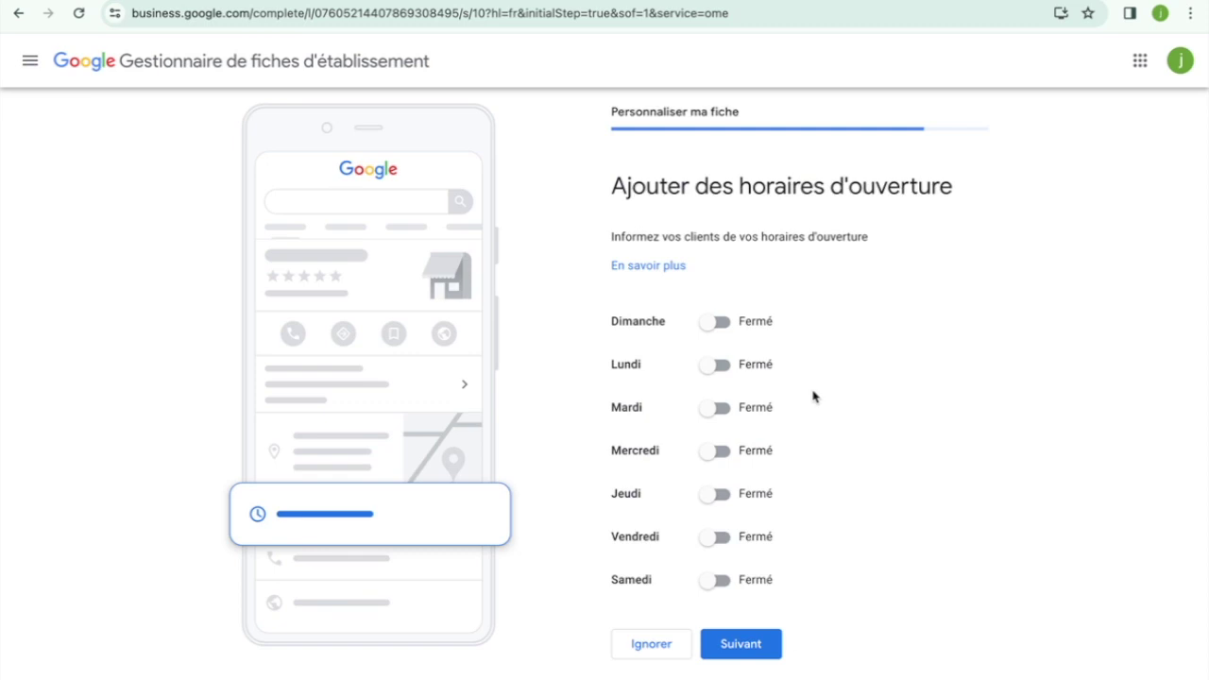
{"action": "left_click", "coordinate": [721, 367]}
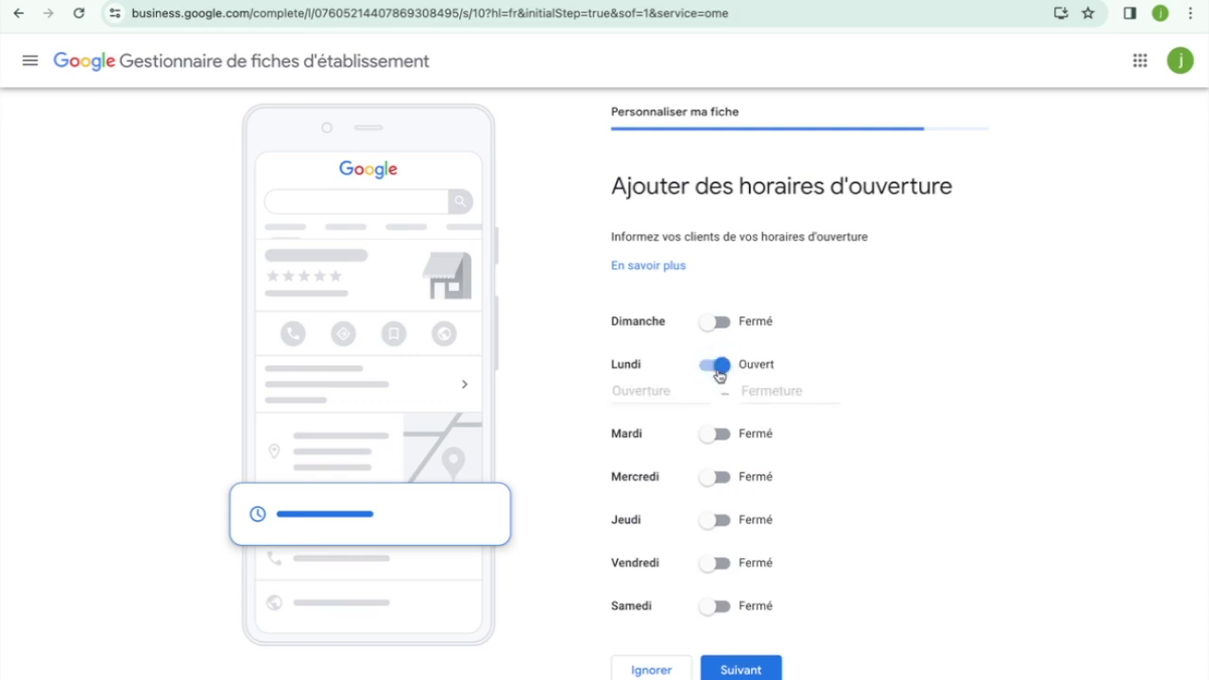
{"action": "left_click", "coordinate": [675, 393]}
{"action": "scroll", "coordinate": [661, 486], "scroll_direction": "down", "scroll_amount": 5}
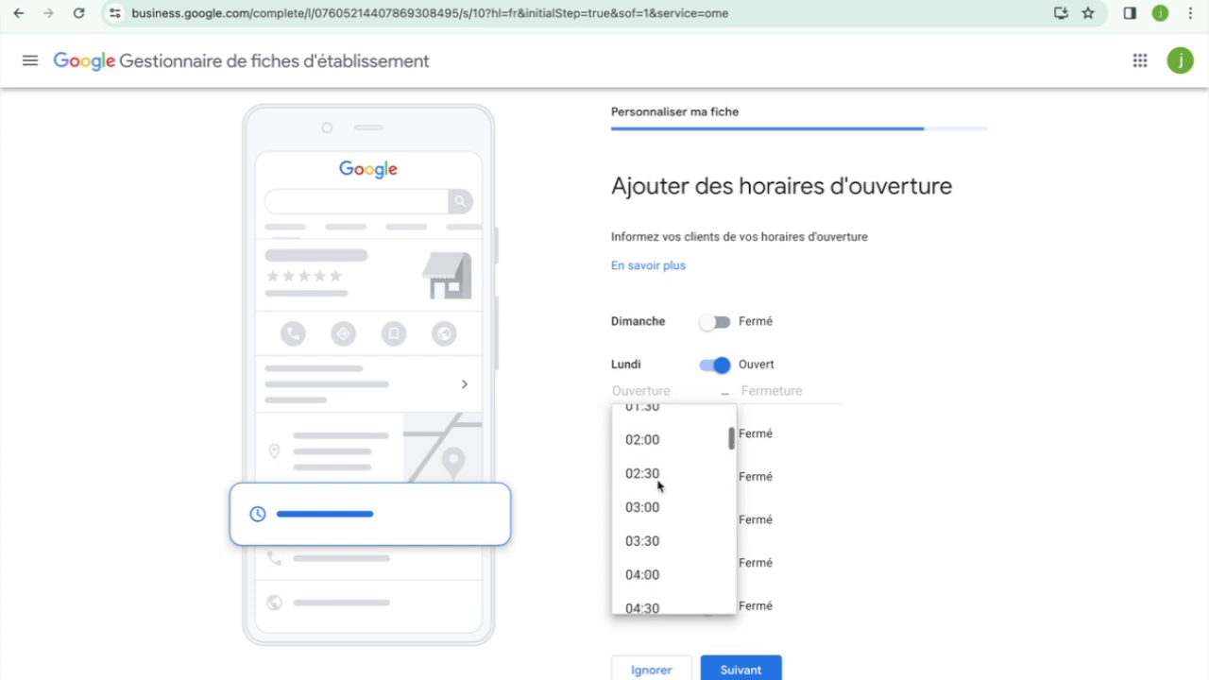
{"action": "scroll", "coordinate": [658, 487], "scroll_direction": "down", "scroll_amount": 2}
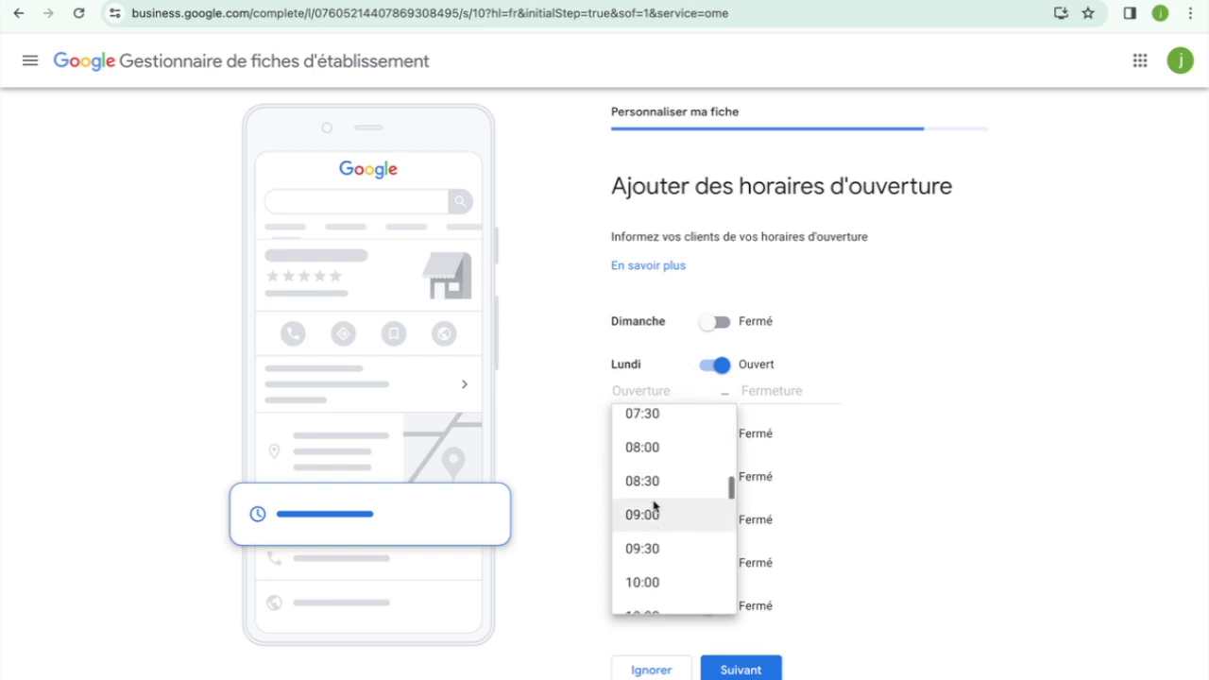
{"action": "left_click", "coordinate": [652, 508]}
{"action": "left_click", "coordinate": [768, 393]}
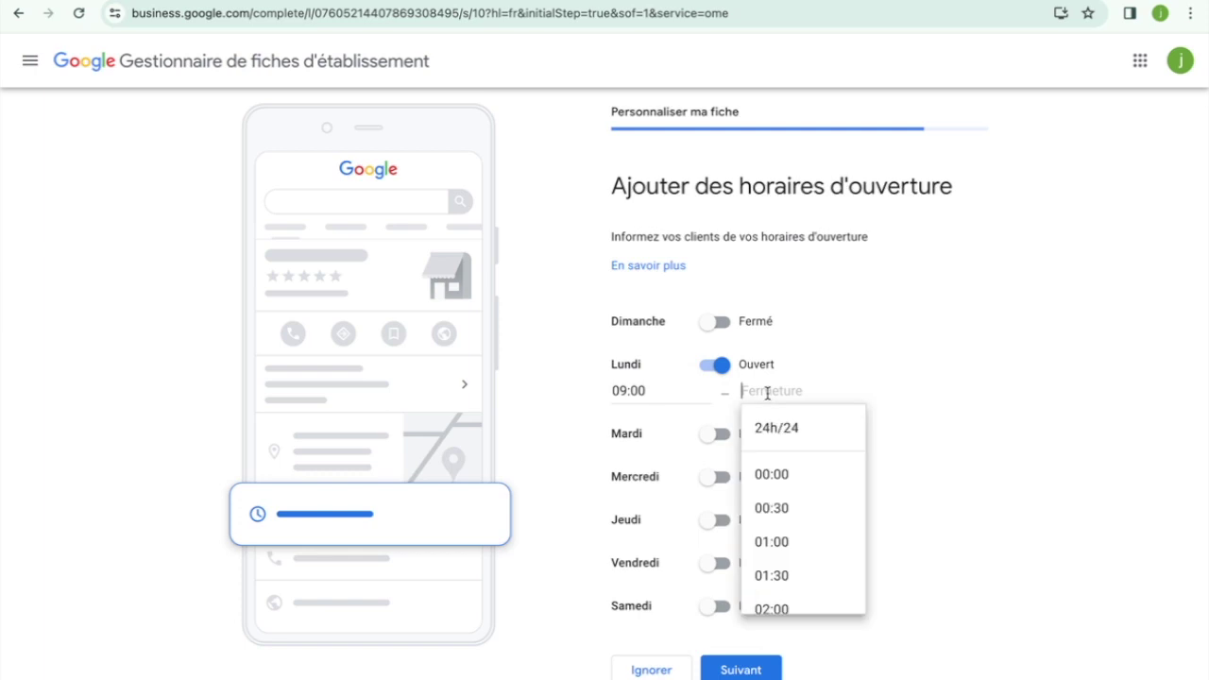
{"action": "scroll", "coordinate": [822, 545], "scroll_direction": "down", "scroll_amount": 9}
{"action": "scroll", "coordinate": [823, 546], "scroll_direction": "down", "scroll_amount": 4}
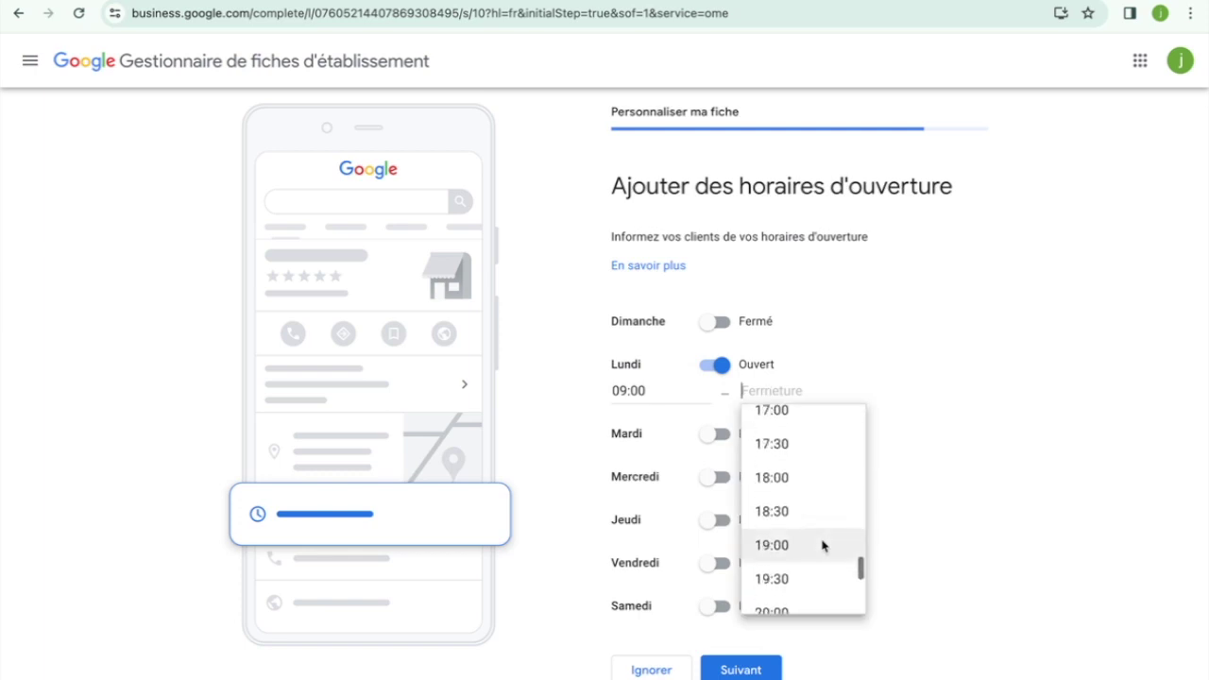
{"action": "left_click", "coordinate": [801, 484]}
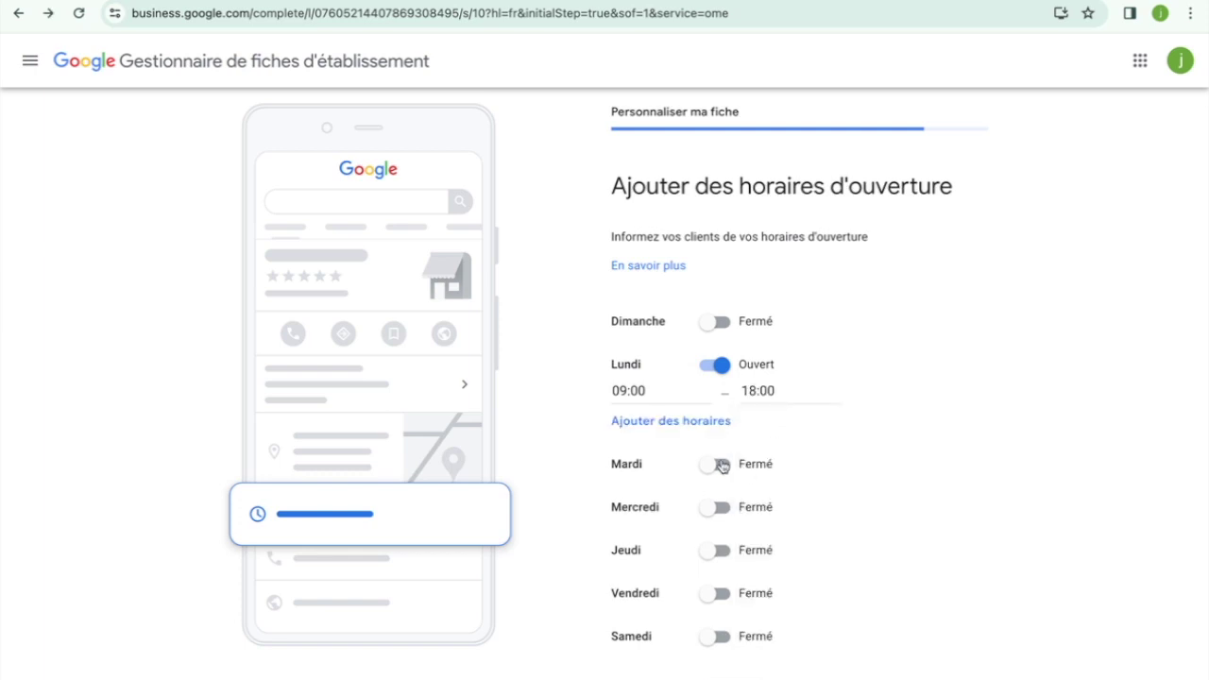
{"action": "left_click", "coordinate": [708, 464]}
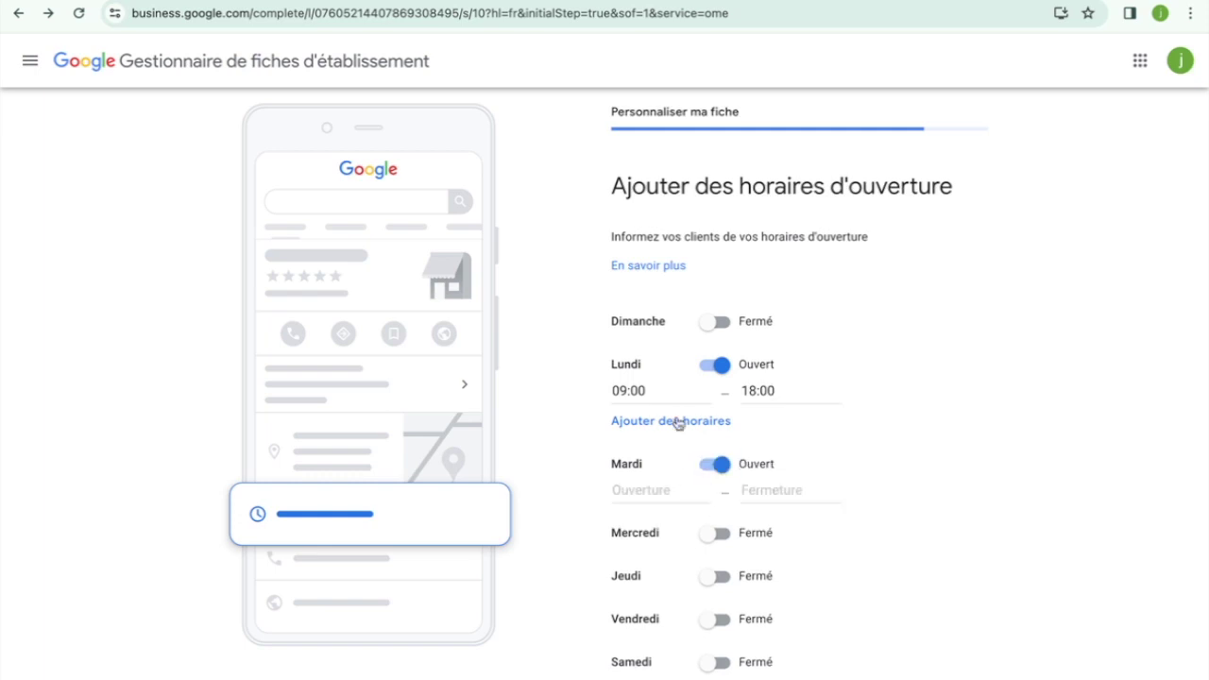
{"action": "left_click", "coordinate": [696, 421]}
{"action": "left_click", "coordinate": [894, 427]}
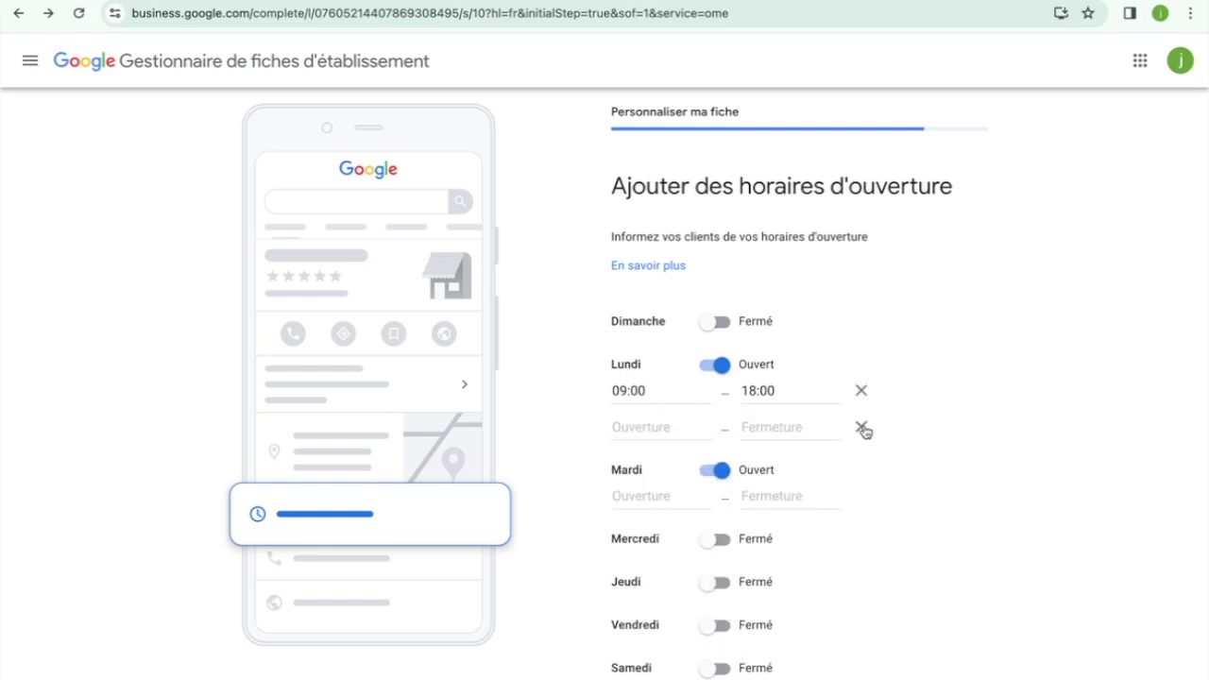
{"action": "left_click", "coordinate": [860, 427]}
Set Tuesday's first opening slot to 09:00–12:30.
{"action": "left_click", "coordinate": [686, 493]}
{"action": "scroll", "coordinate": [663, 566], "scroll_direction": "down", "scroll_amount": 3}
{"action": "scroll", "coordinate": [661, 576], "scroll_direction": "down", "scroll_amount": 2}
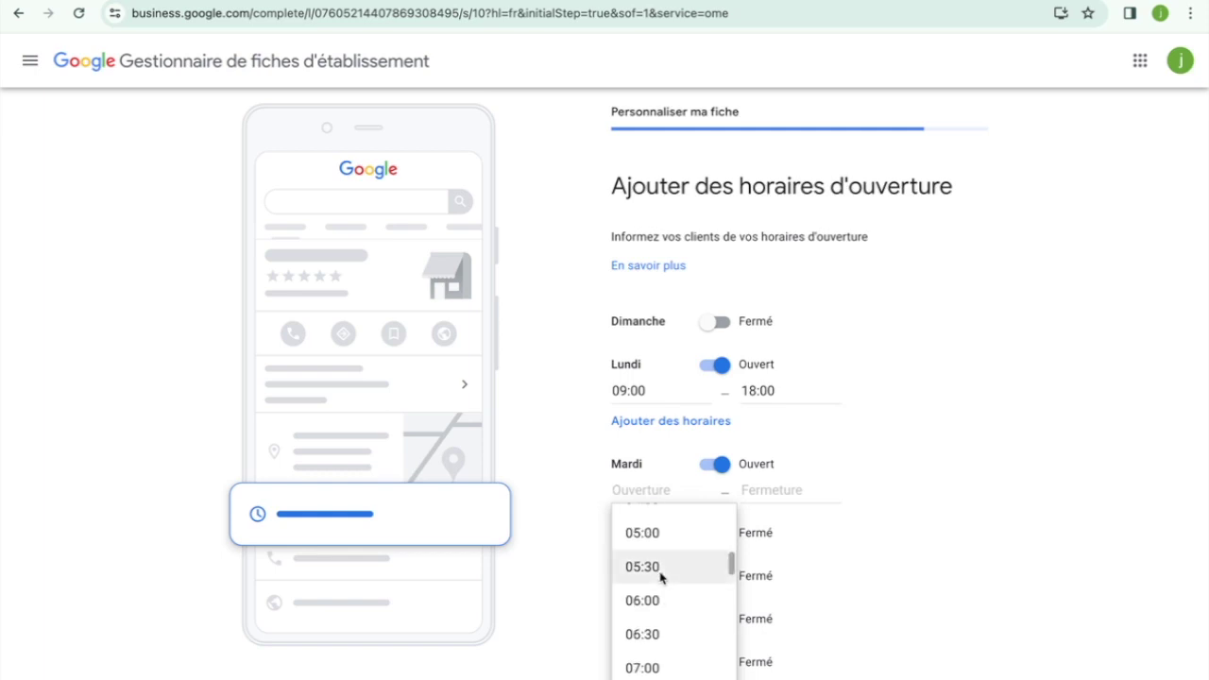
{"action": "scroll", "coordinate": [661, 577], "scroll_direction": "down", "scroll_amount": 4}
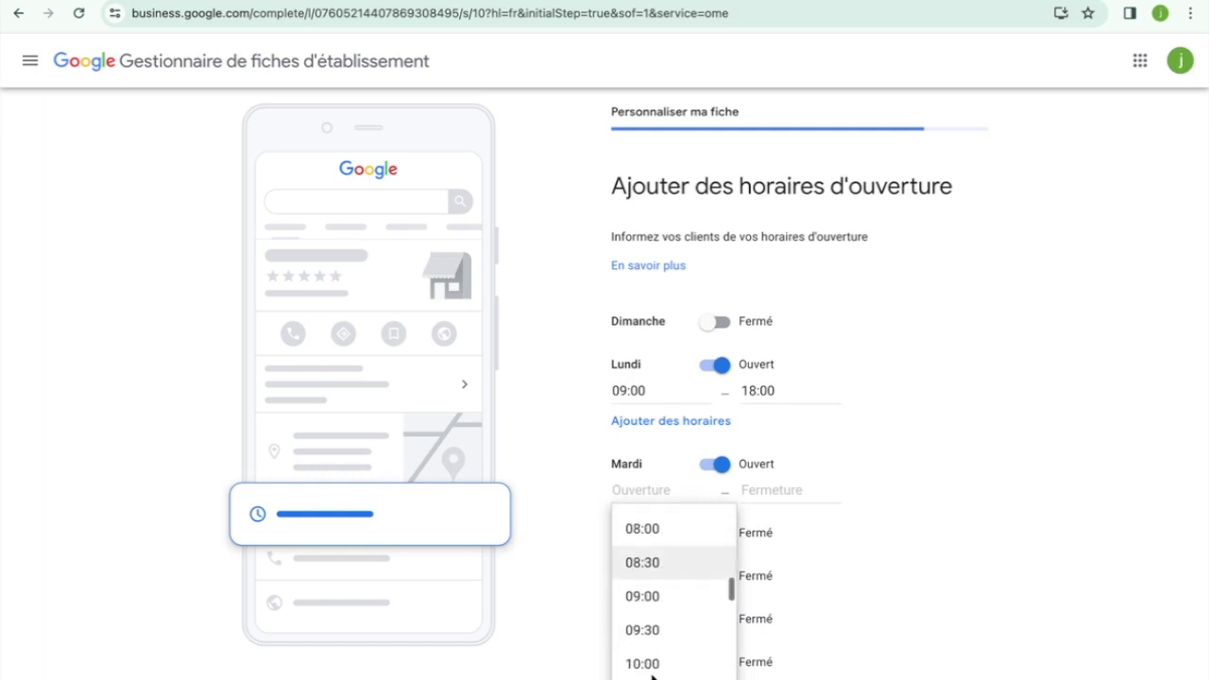
{"action": "left_click", "coordinate": [647, 602]}
{"action": "left_click", "coordinate": [746, 488]}
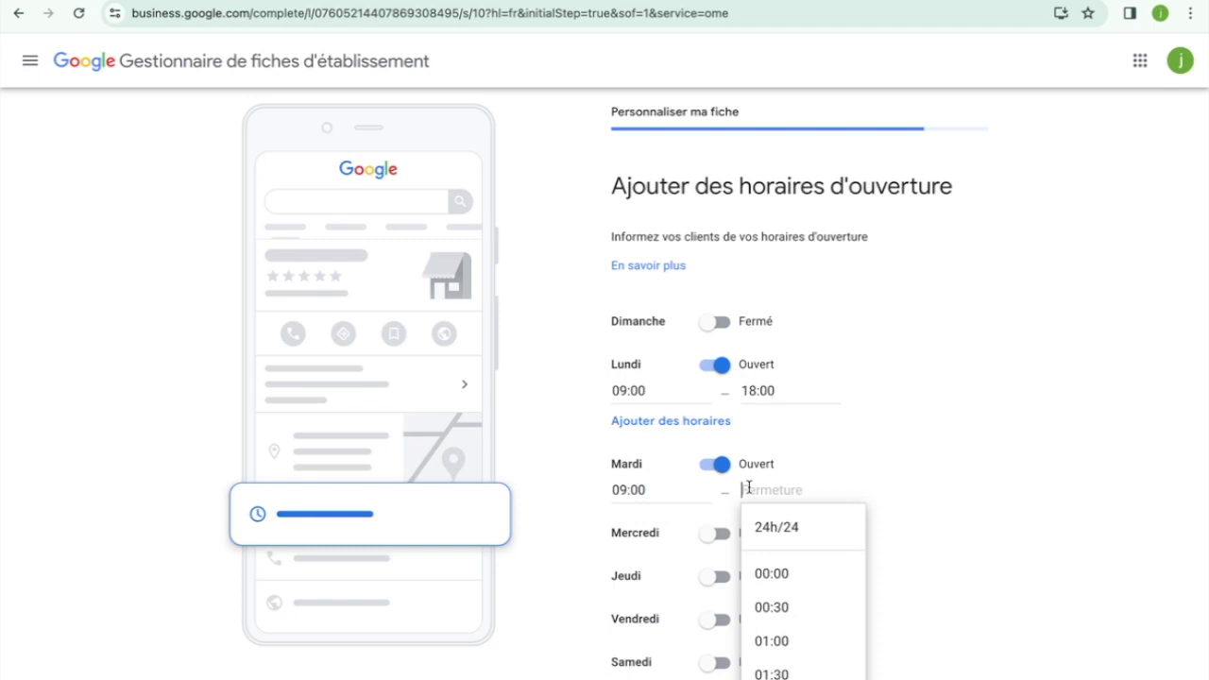
{"action": "scroll", "coordinate": [798, 642], "scroll_direction": "down", "scroll_amount": 8}
{"action": "scroll", "coordinate": [798, 645], "scroll_direction": "down", "scroll_amount": 5}
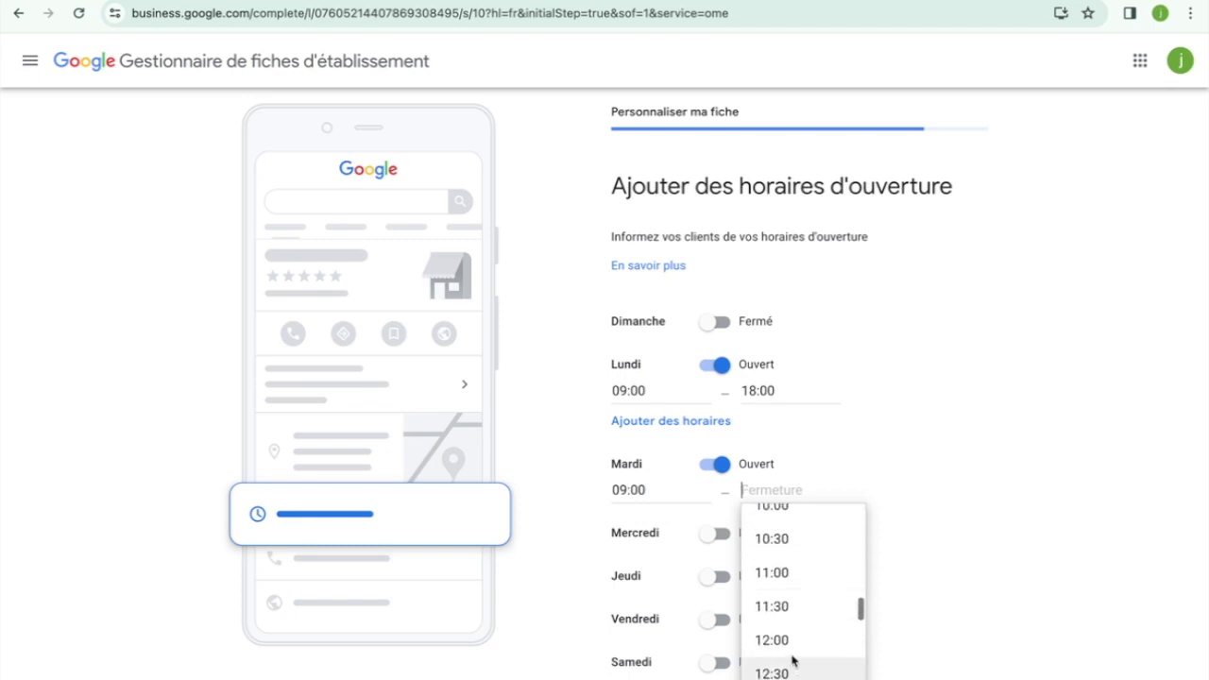
{"action": "left_click", "coordinate": [791, 661]}
Add a second Tuesday opening slot from 14:00 to 18:00 and submit the opening hours.
{"action": "left_click", "coordinate": [707, 521]}
{"action": "scroll", "coordinate": [653, 667], "scroll_direction": "down", "scroll_amount": 12}
{"action": "scroll", "coordinate": [942, 623], "scroll_direction": "down", "scroll_amount": 1}
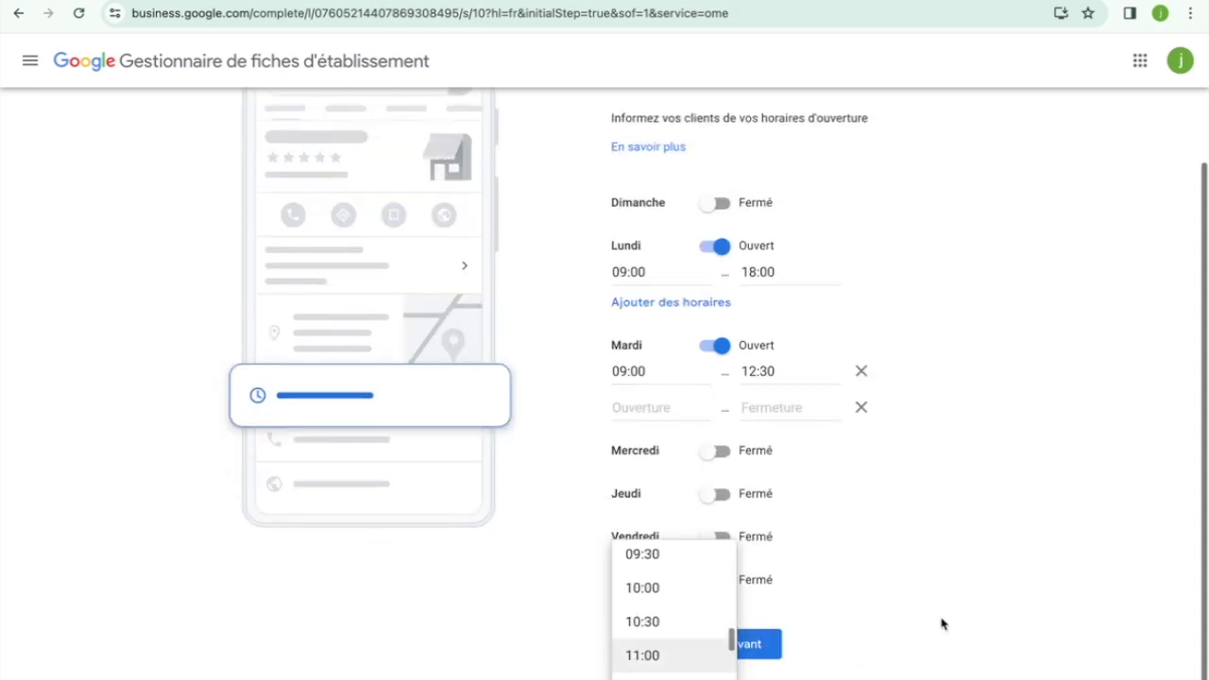
{"action": "scroll", "coordinate": [666, 640], "scroll_direction": "down", "scroll_amount": 8}
{"action": "scroll", "coordinate": [665, 641], "scroll_direction": "up", "scroll_amount": 6}
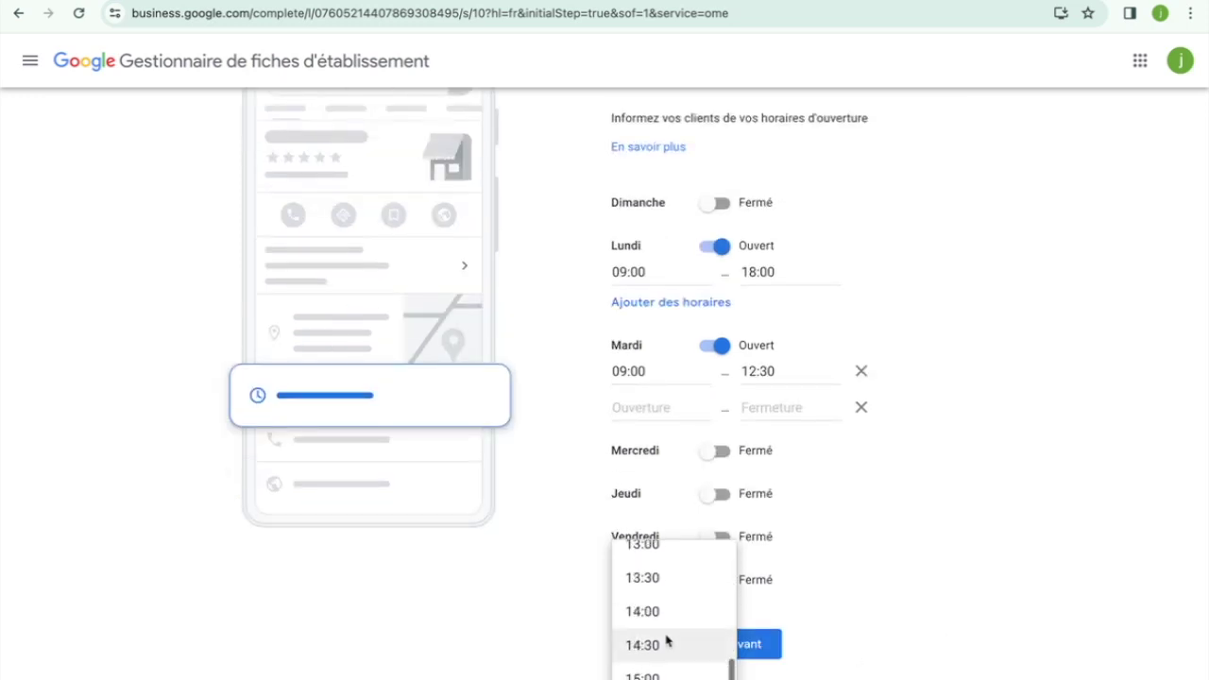
{"action": "left_click", "coordinate": [656, 616]}
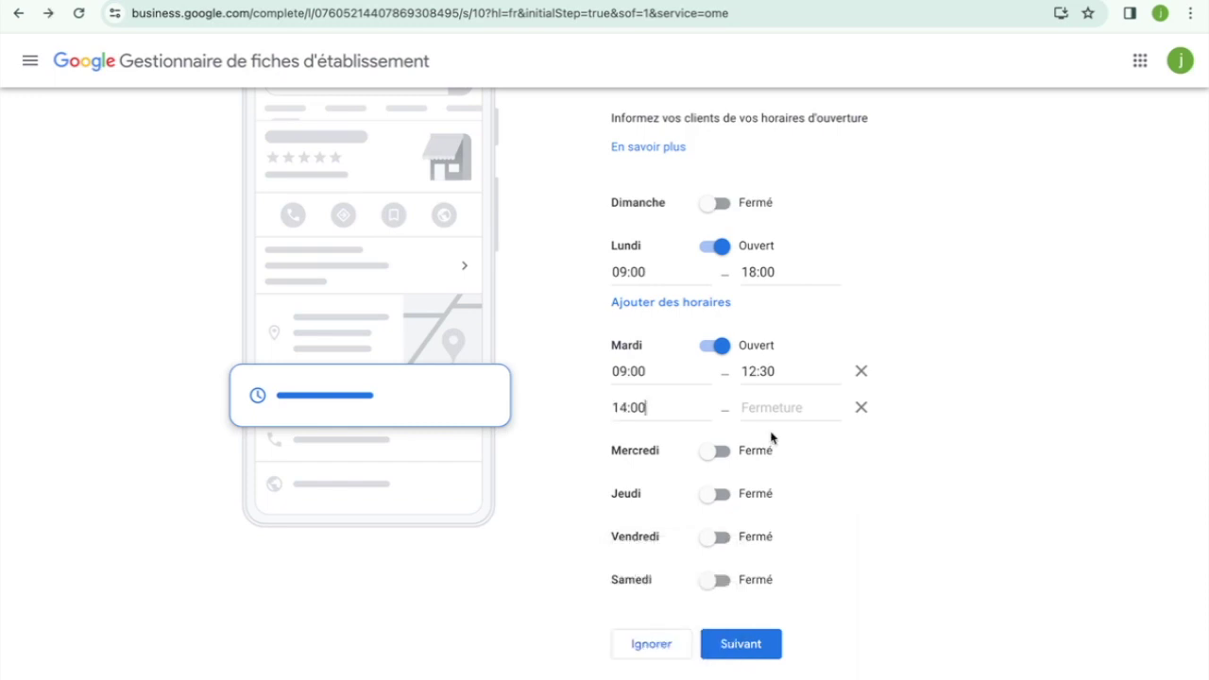
{"action": "left_click", "coordinate": [774, 407]}
{"action": "scroll", "coordinate": [787, 505], "scroll_direction": "down", "scroll_amount": 10}
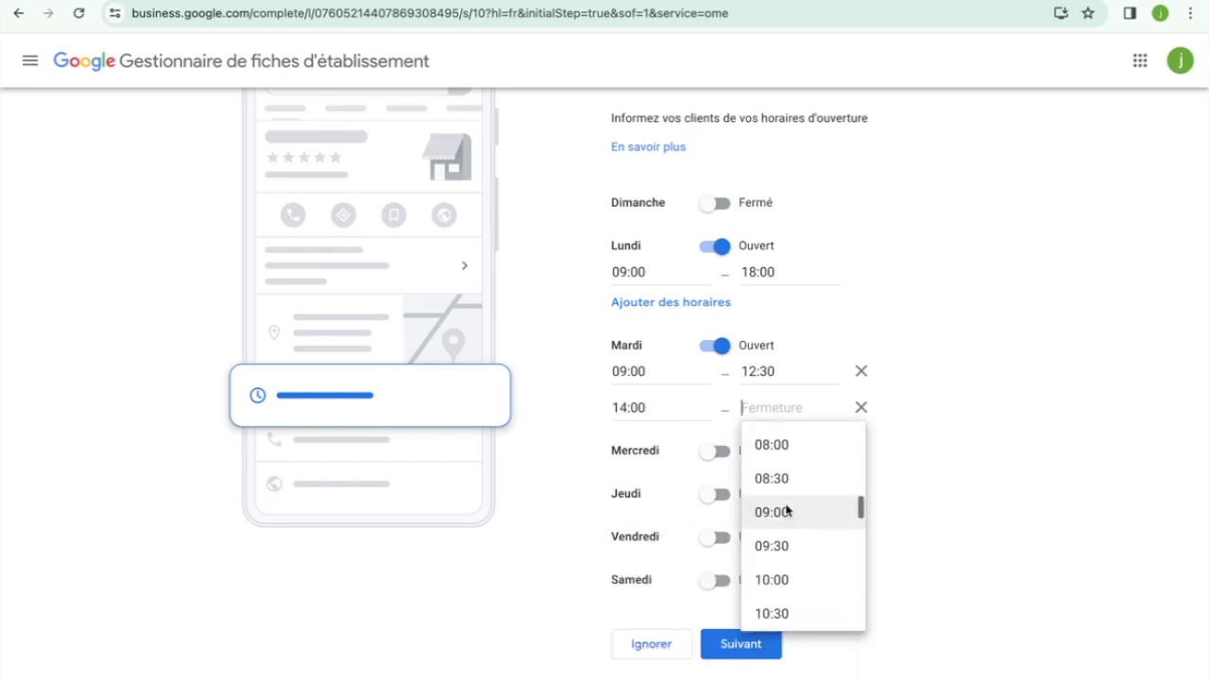
{"action": "scroll", "coordinate": [787, 511], "scroll_direction": "down", "scroll_amount": 7}
{"action": "scroll", "coordinate": [784, 551], "scroll_direction": "down", "scroll_amount": 2}
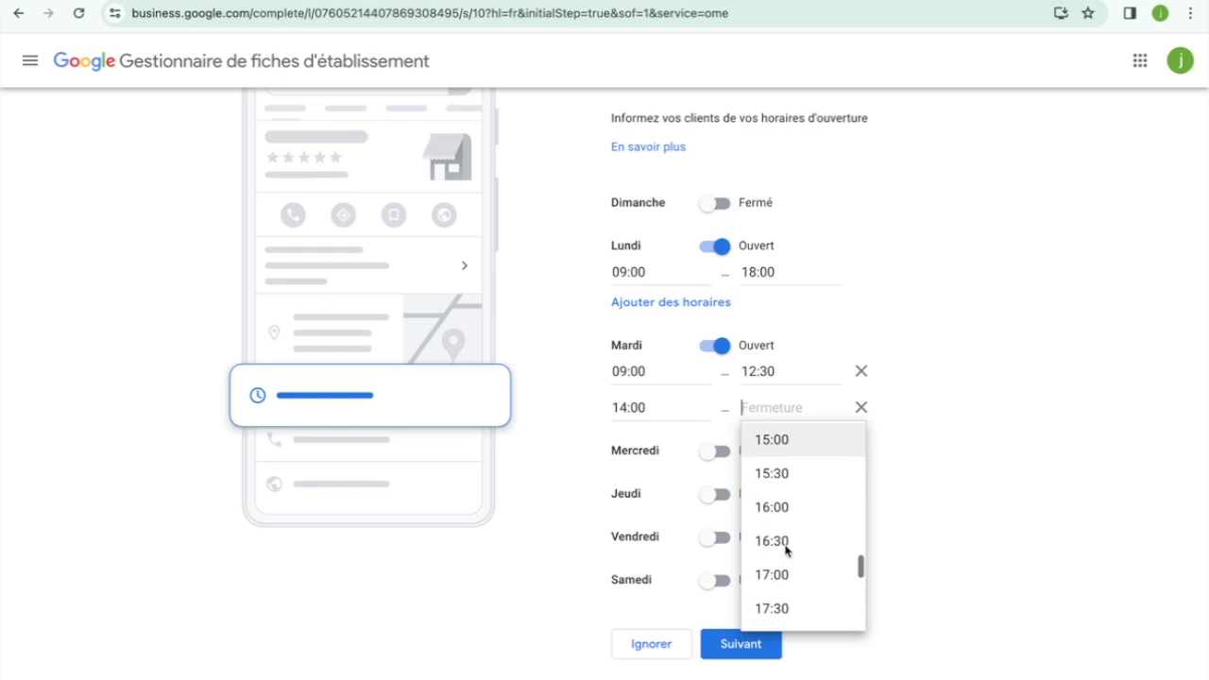
{"action": "scroll", "coordinate": [783, 553], "scroll_direction": "down", "scroll_amount": 3}
{"action": "left_click", "coordinate": [782, 556]}
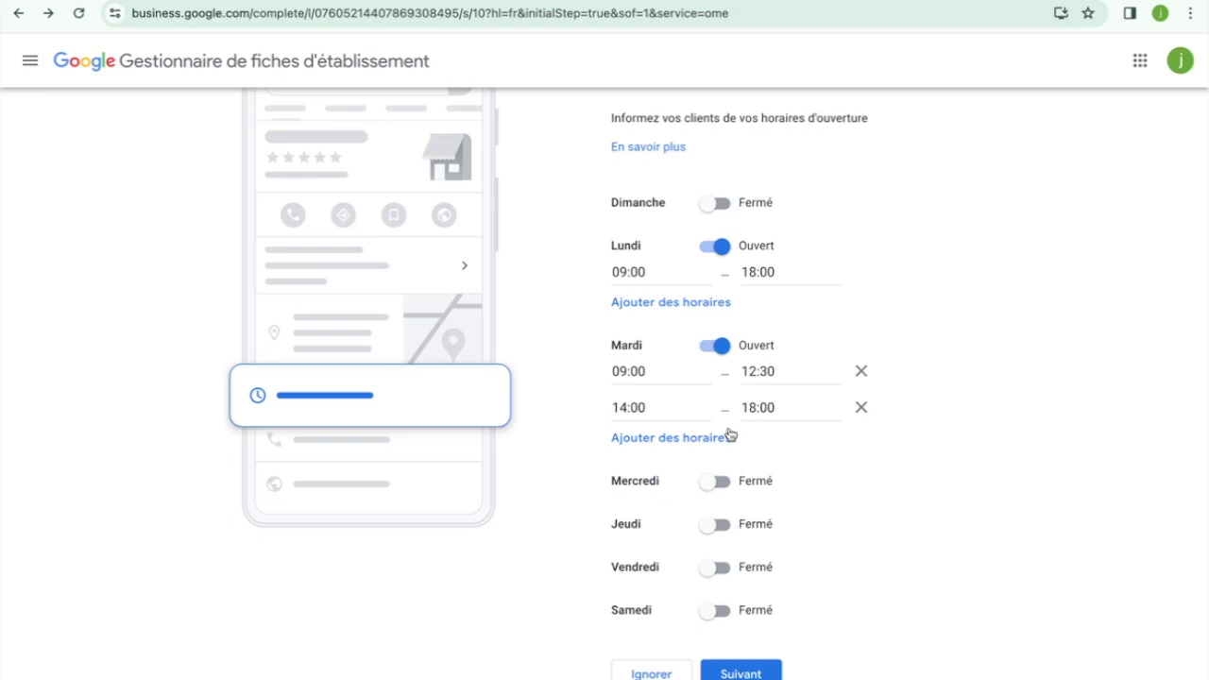
{"action": "left_click", "coordinate": [740, 670]}
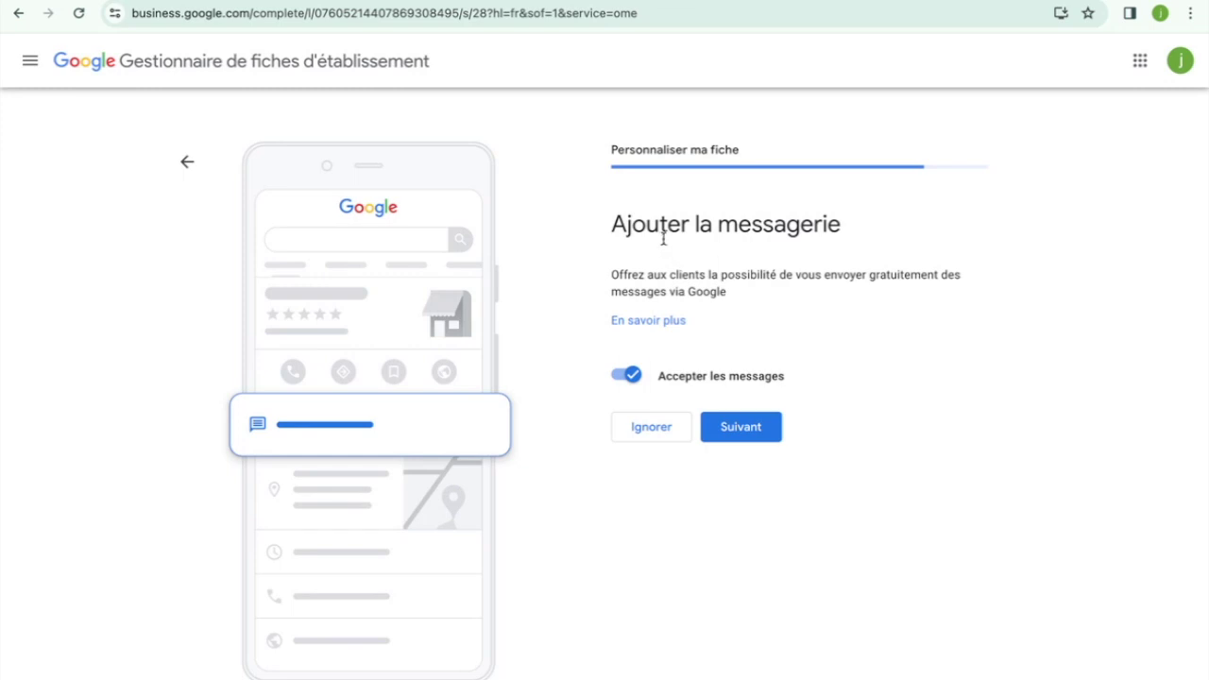
Check the Cabinet Neurosophro listing in the "sophrologue nantes" results, and submit the messaging page with "Accepter les messages" enabled.
{"action": "triple_click", "coordinate": [709, 226]}
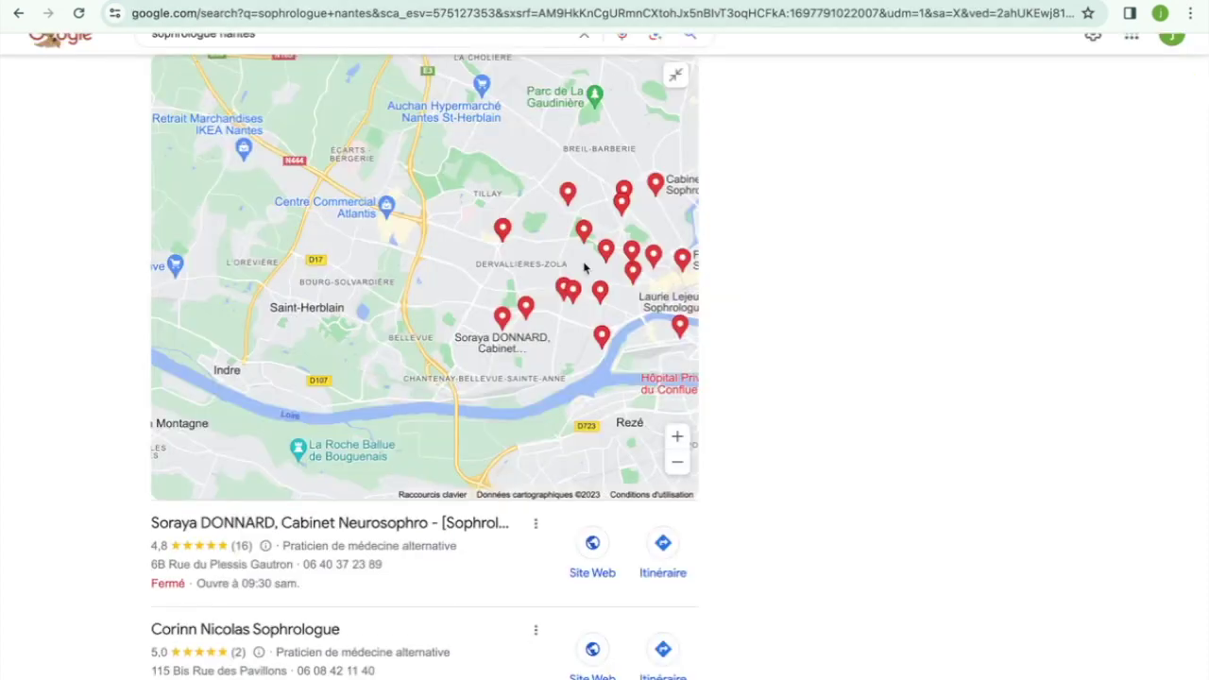
{"action": "left_click", "coordinate": [316, 527]}
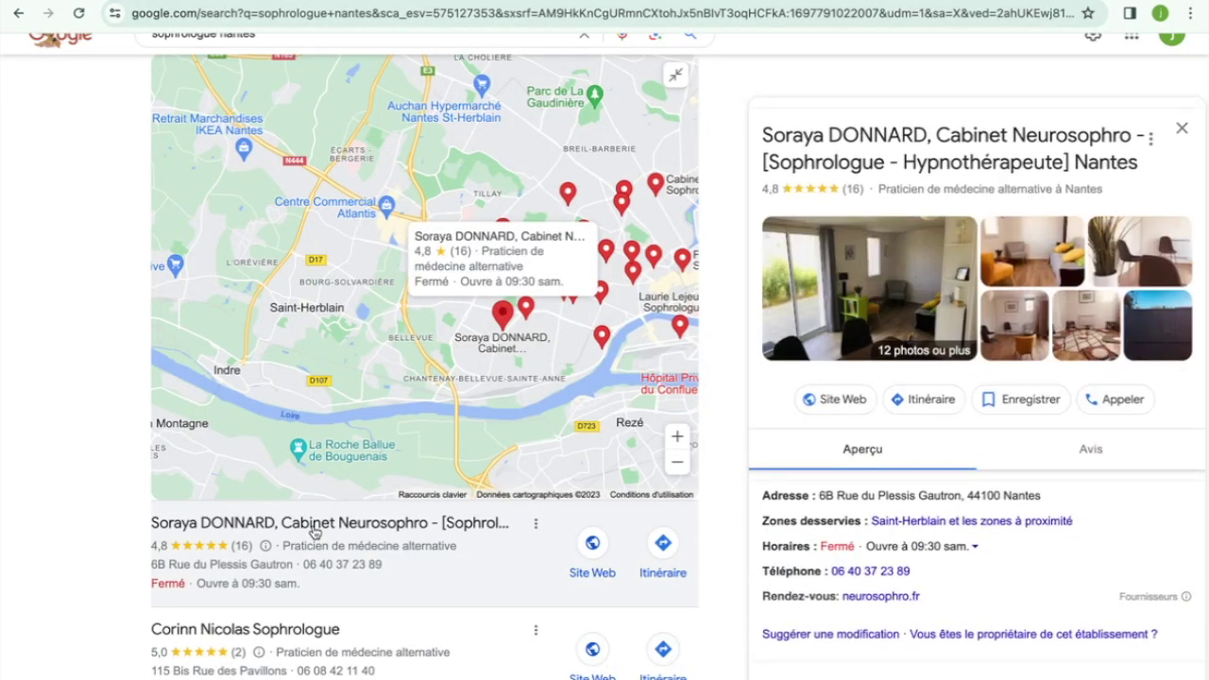
{"action": "scroll", "coordinate": [526, 412], "scroll_direction": "down", "scroll_amount": 2}
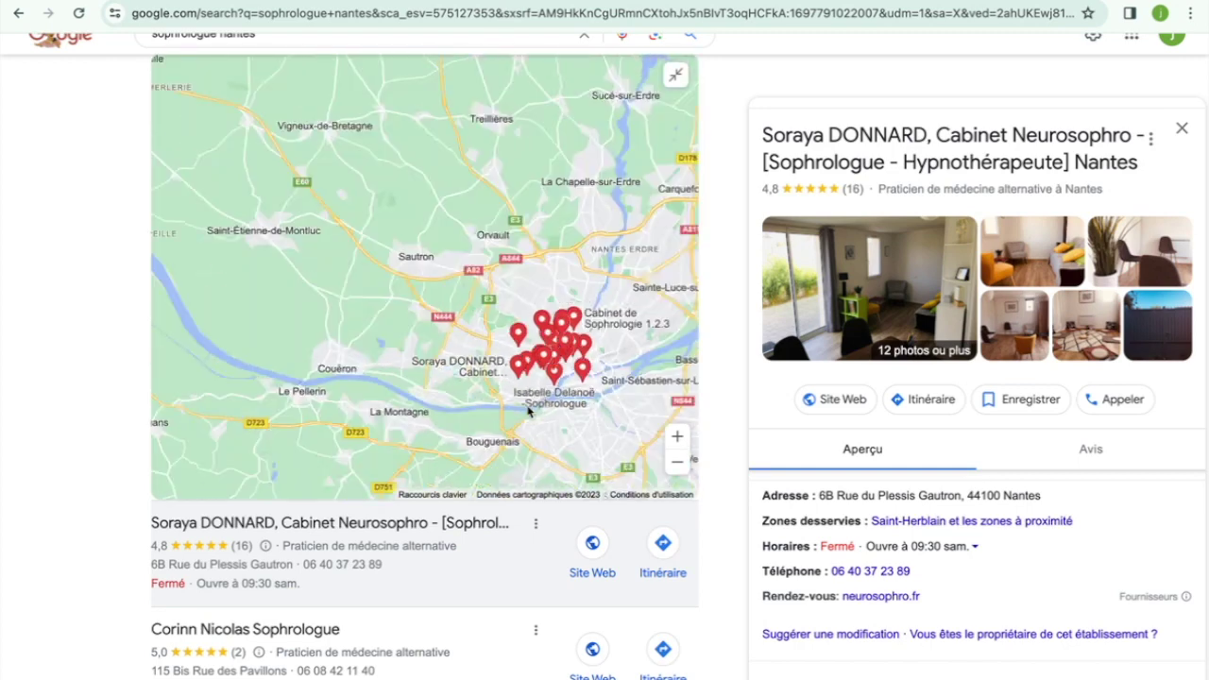
{"action": "scroll", "coordinate": [1082, 470], "scroll_direction": "down", "scroll_amount": 1}
{"action": "scroll", "coordinate": [1082, 470], "scroll_direction": "down", "scroll_amount": 3}
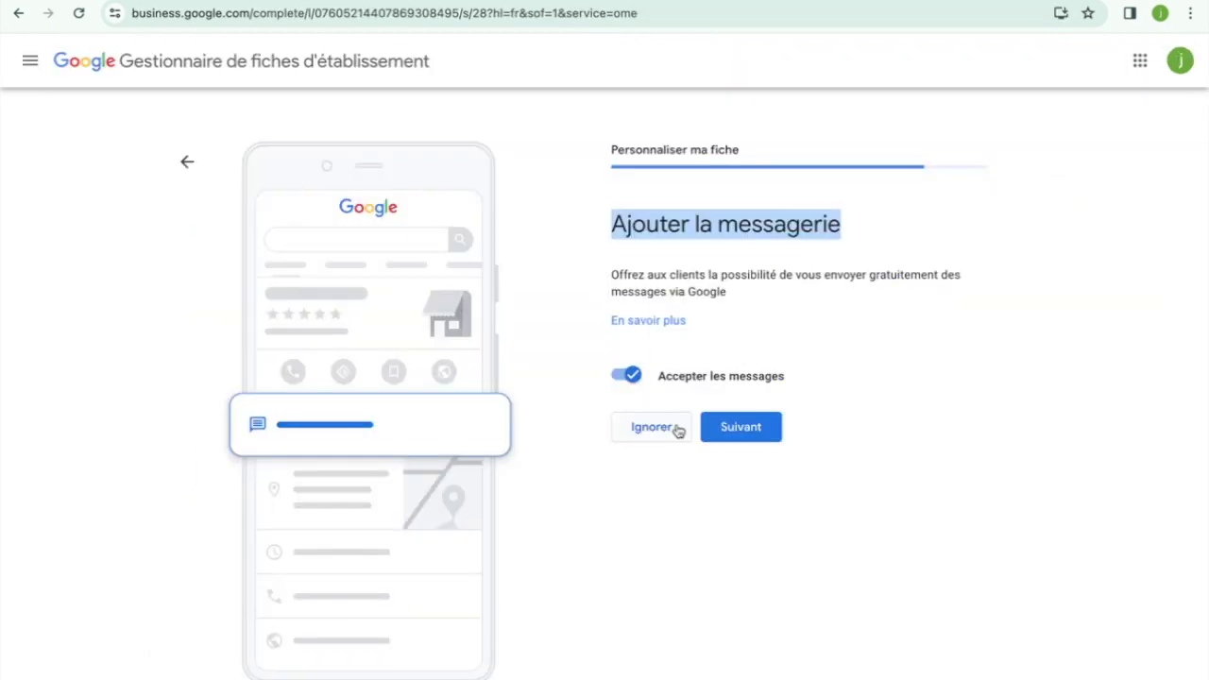
{"action": "left_click", "coordinate": [717, 434]}
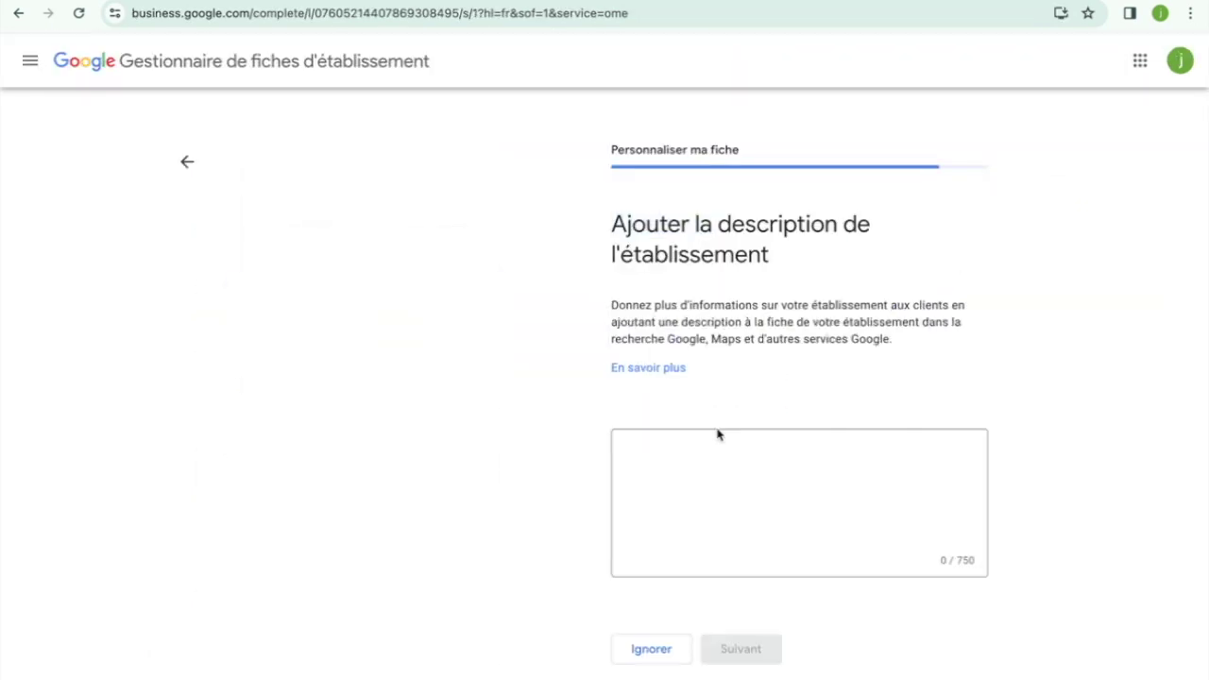
Examine the business description in the Cabinet Neurosophro listing as a model for the description requested by the profile.
{"action": "triple_click", "coordinate": [680, 233]}
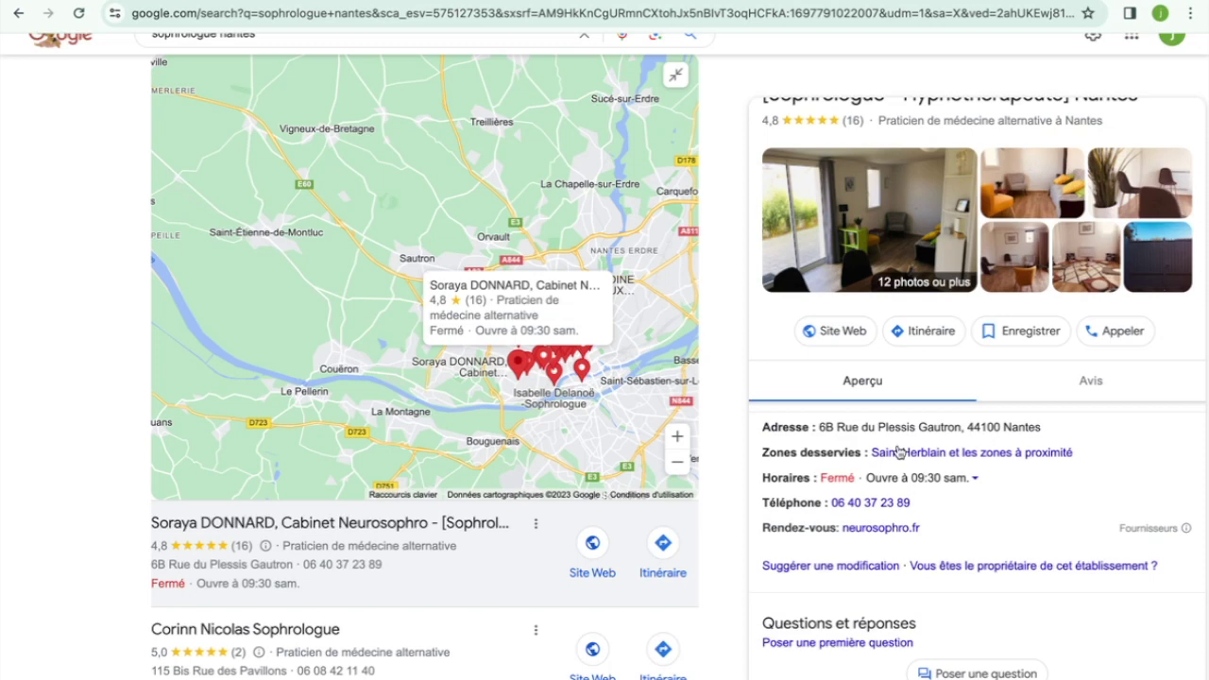
{"action": "scroll", "coordinate": [898, 452], "scroll_direction": "down", "scroll_amount": 2}
{"action": "scroll", "coordinate": [898, 452], "scroll_direction": "down", "scroll_amount": 3}
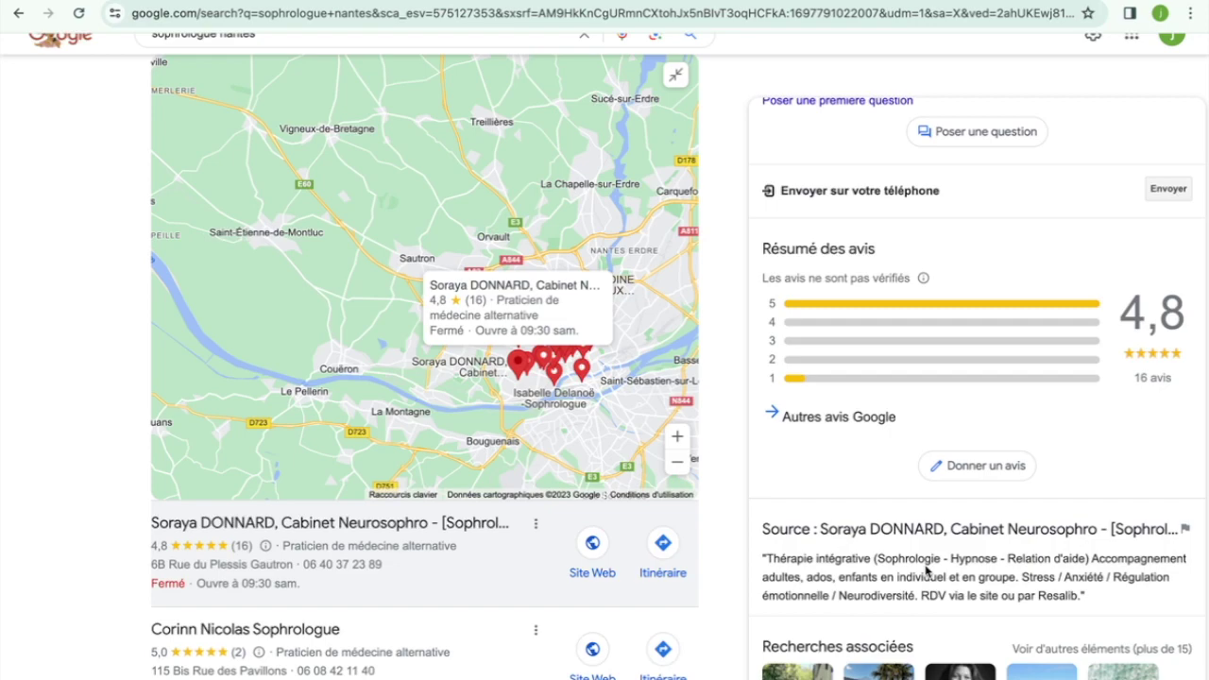
Return to the business description page and enter the lines "définition métier" and "Présentation personnel".
{"action": "scroll", "coordinate": [923, 581], "scroll_direction": "up", "scroll_amount": 2}
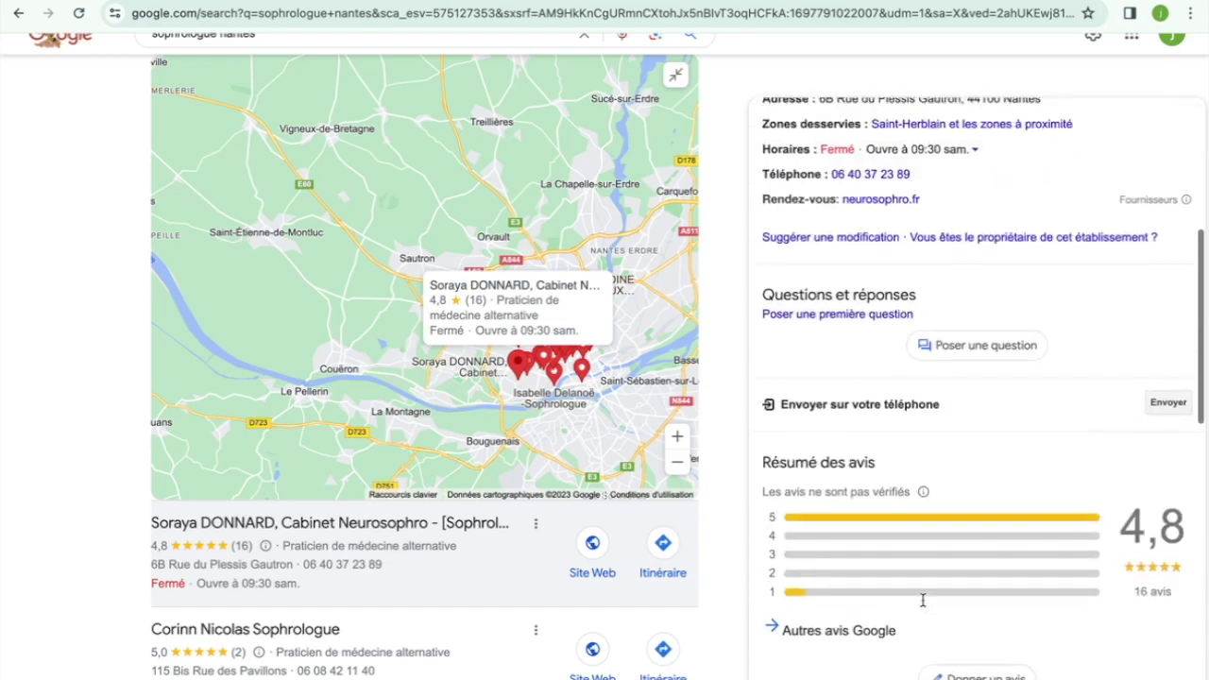
{"action": "key", "text": "ctrl+Left"}
{"action": "key", "text": "ctrl+Right"}
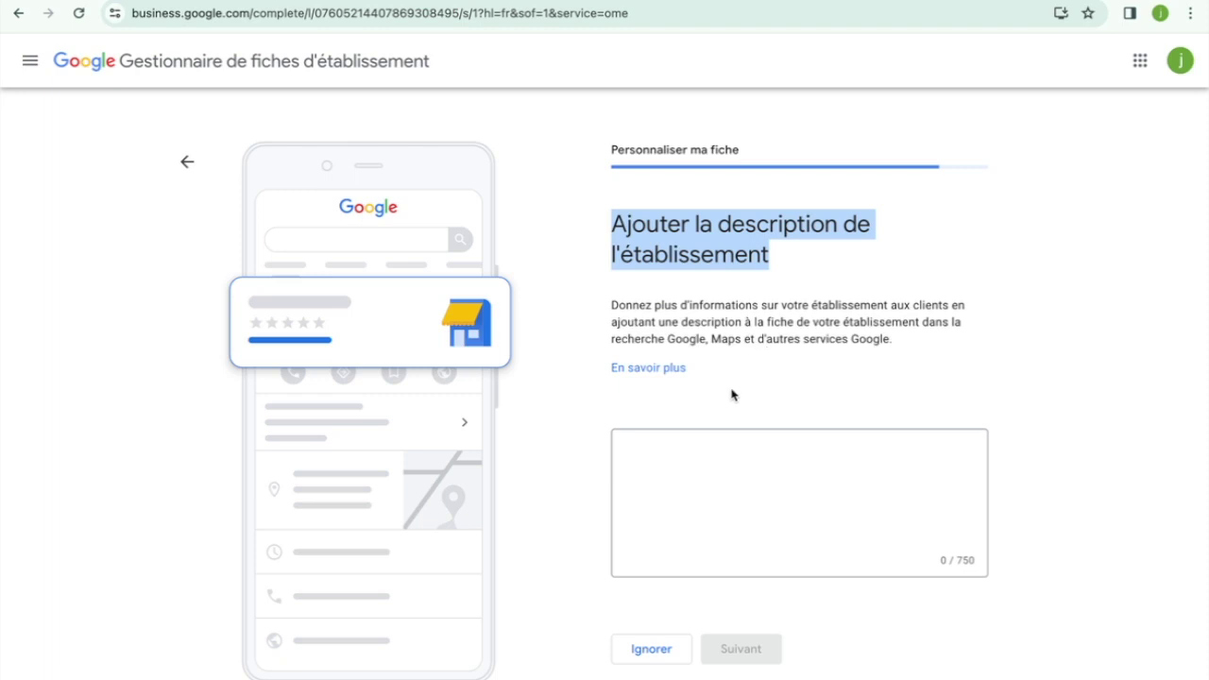
{"action": "left_click", "coordinate": [702, 454]}
{"action": "type", "text": "définition métier "}
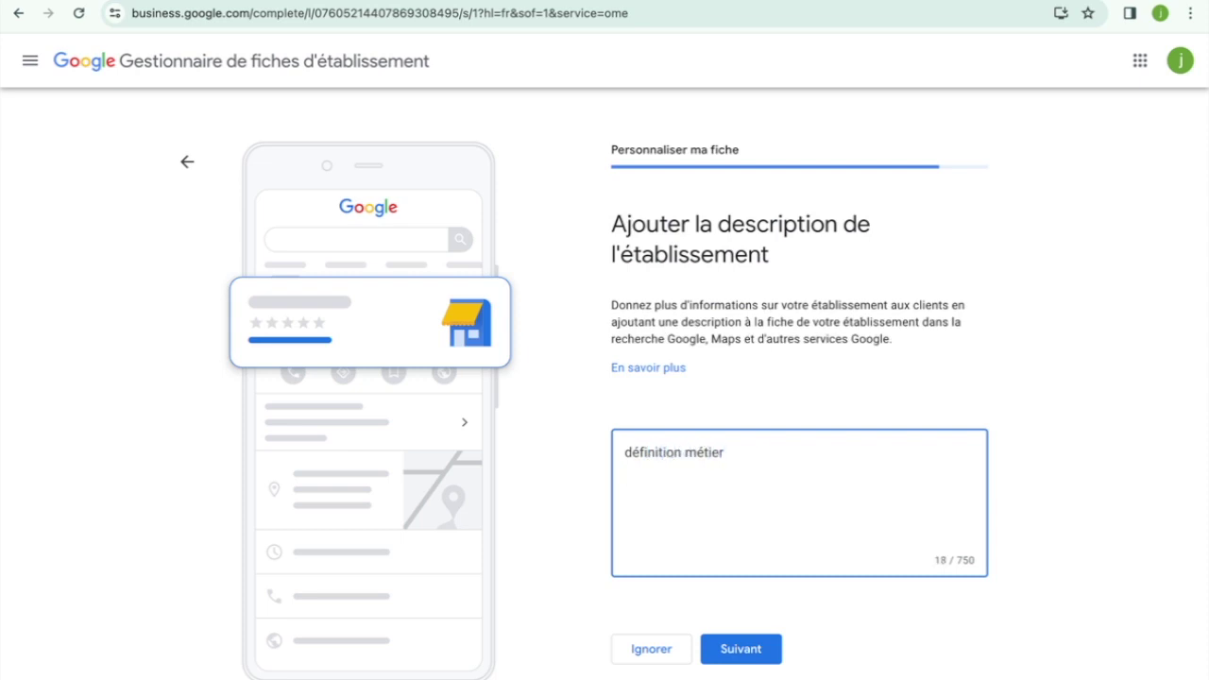
{"action": "type", "text": "Présentation"}
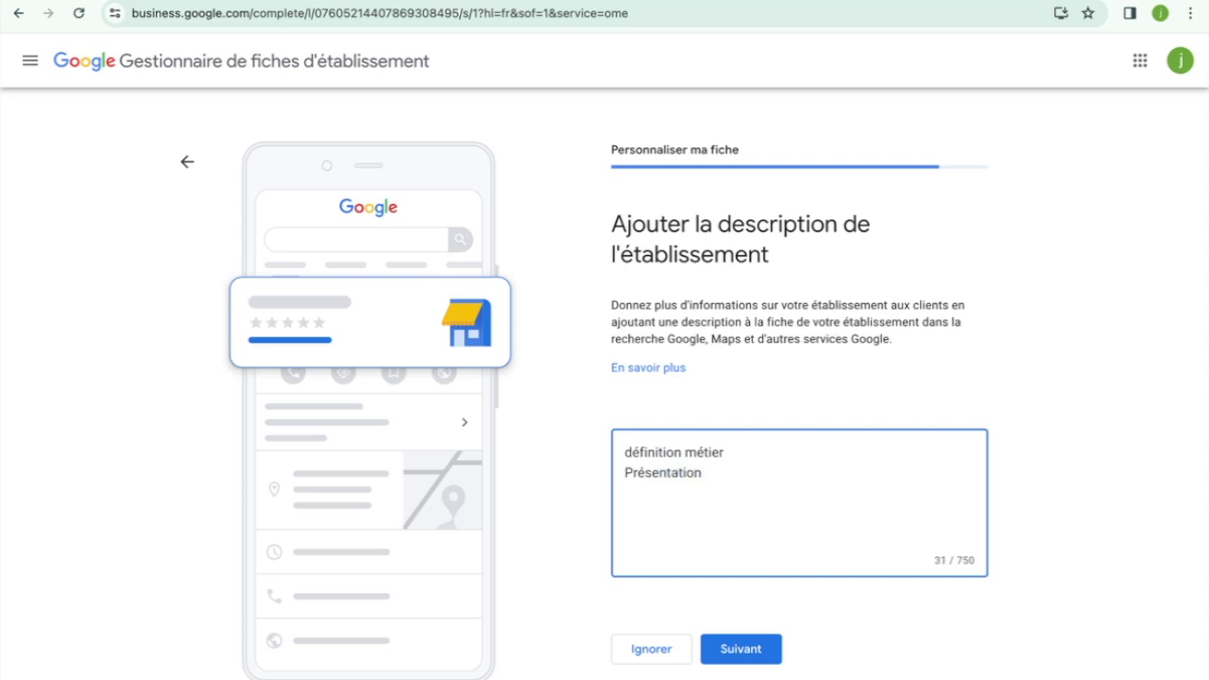
{"action": "type", "text": " personnel "}
Add a third line to the description reading "Présenter votre offres : produit / pour qui ?".
{"action": "type", "text": "Présenter votre"}
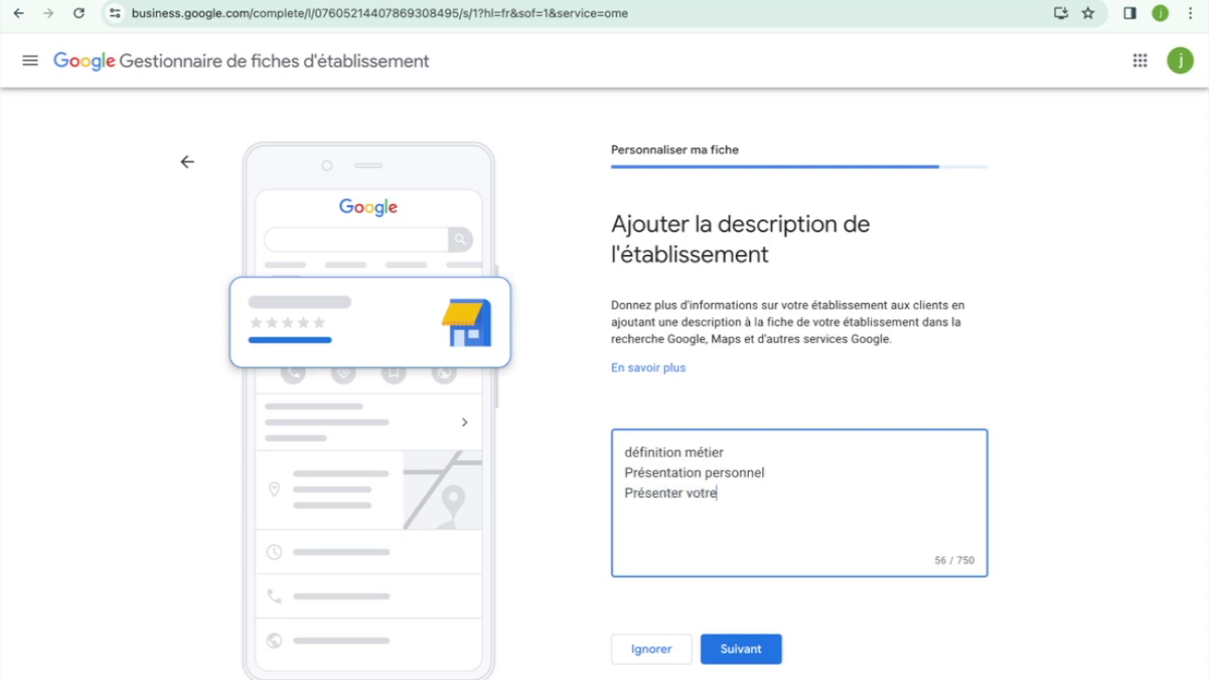
{"action": "type", "text": " offre"}
{"action": "key", "text": "BackSpace"}
{"action": "type", "text": ": produit"}
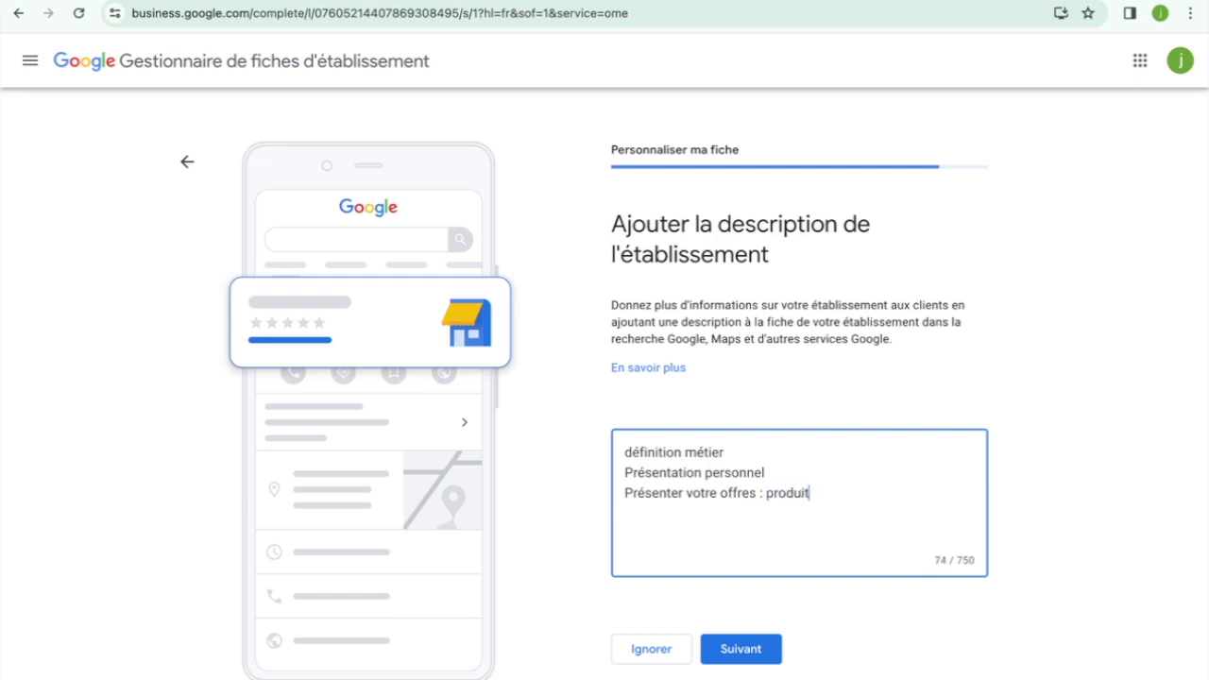
{"action": "type", "text": " / pour quo"}
{"action": "type", "text": " ?"}
Capitalize the first line of the description as "Définition métier".
{"action": "left_click", "coordinate": [625, 452]}
{"action": "key", "text": "Delete"}
{"action": "type", "text": "D"}
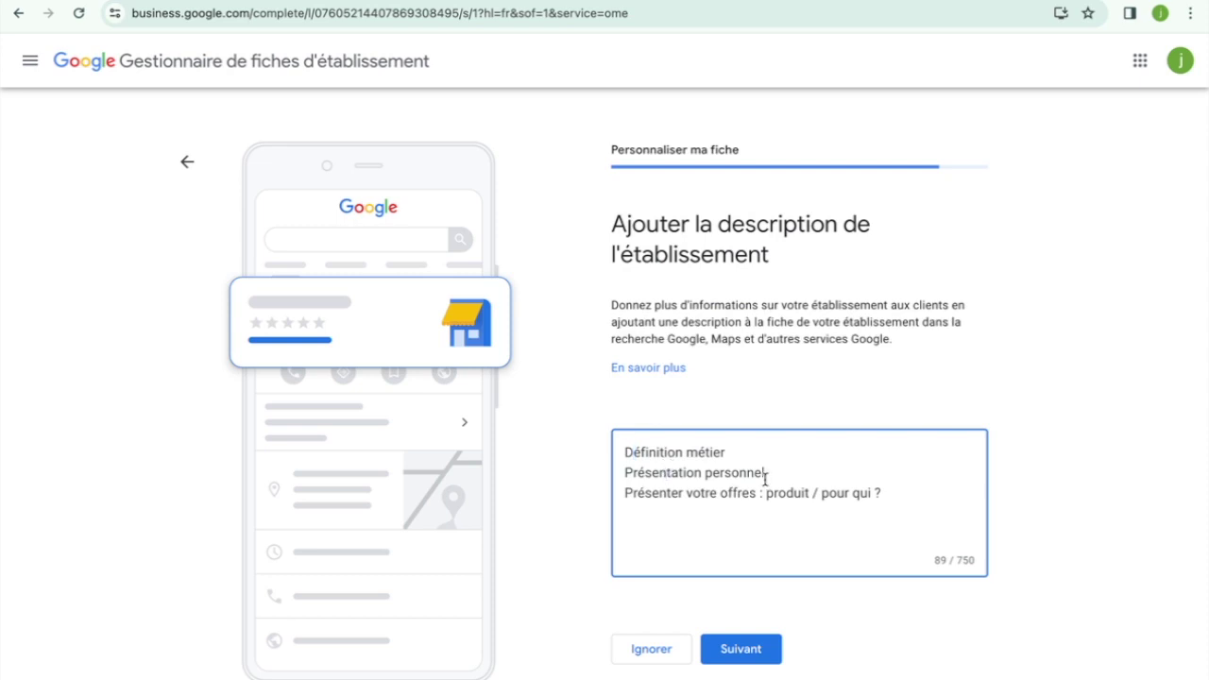
{"action": "triple_click", "coordinate": [737, 495]}
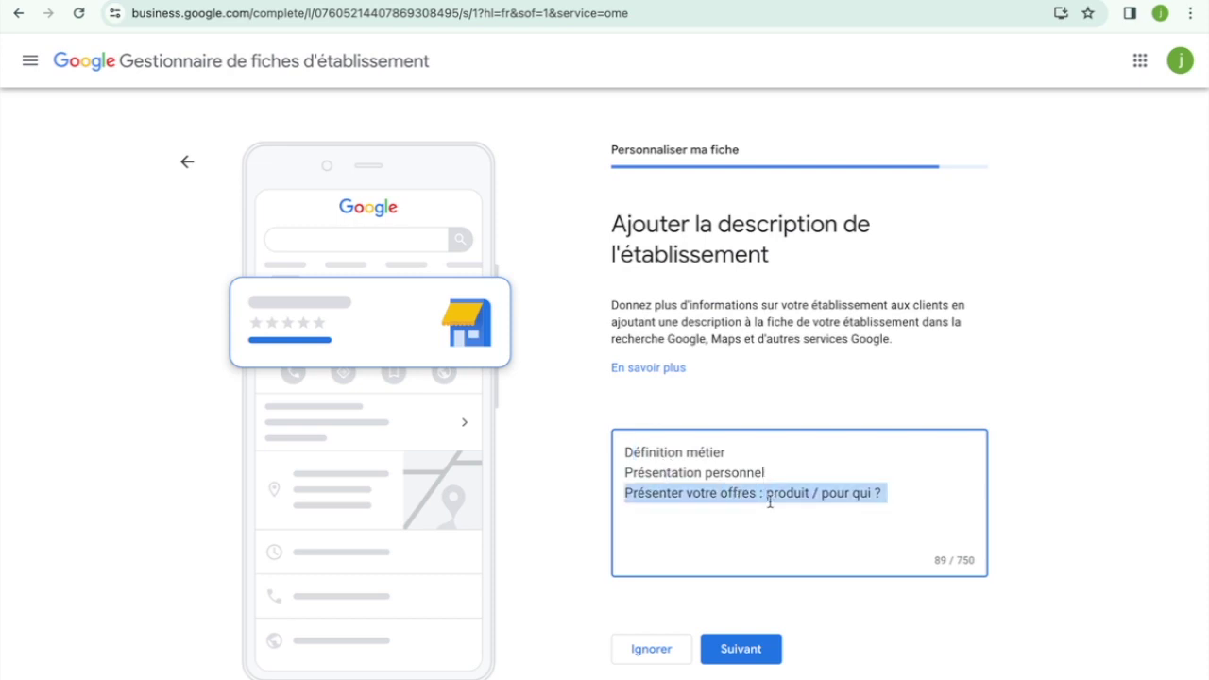
{"action": "left_click", "coordinate": [703, 545]}
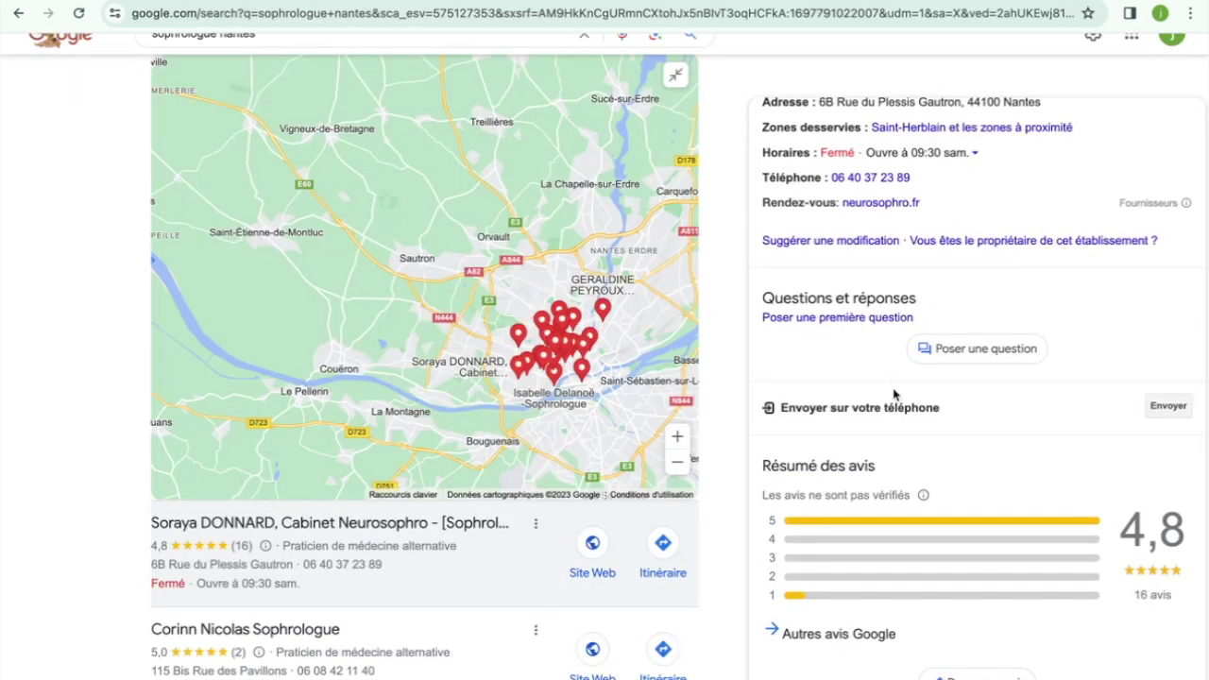
Examine the Cabinet Neurosophro listing again, from its quoted business description up to its contact details and photos.
{"action": "scroll", "coordinate": [893, 393], "scroll_direction": "up", "scroll_amount": 2}
{"action": "scroll", "coordinate": [893, 392], "scroll_direction": "down", "scroll_amount": 5}
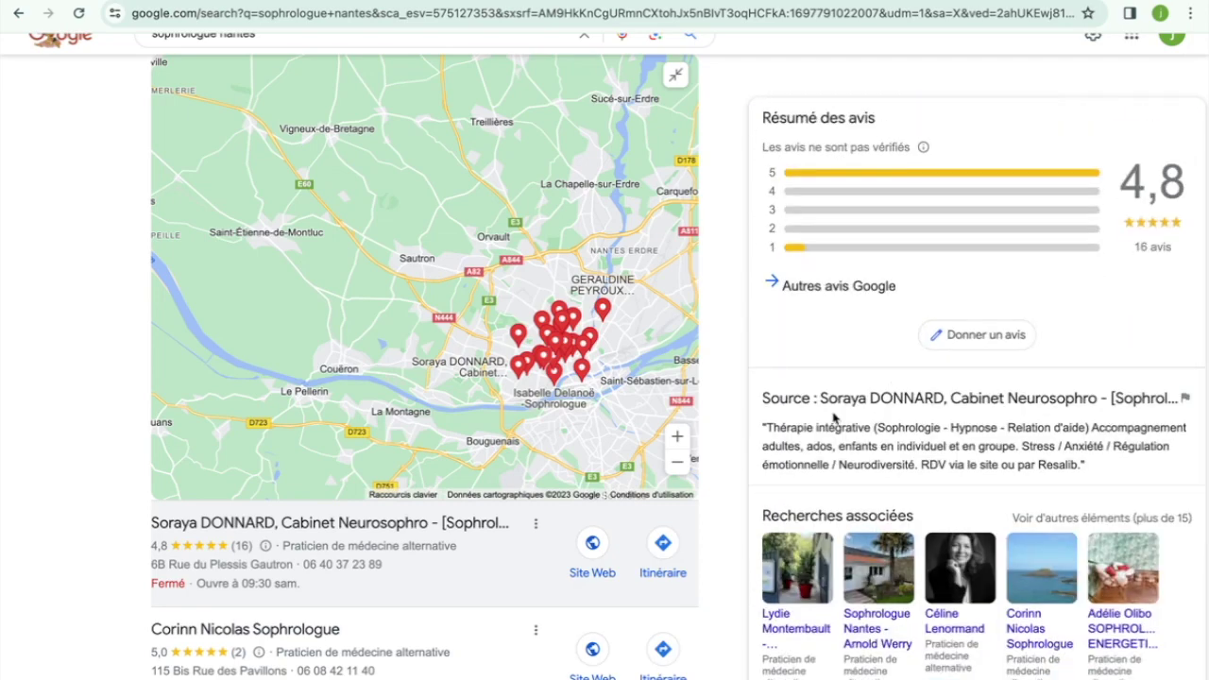
{"action": "scroll", "coordinate": [831, 430], "scroll_direction": "down", "scroll_amount": 5}
{"action": "scroll", "coordinate": [833, 434], "scroll_direction": "up", "scroll_amount": 7}
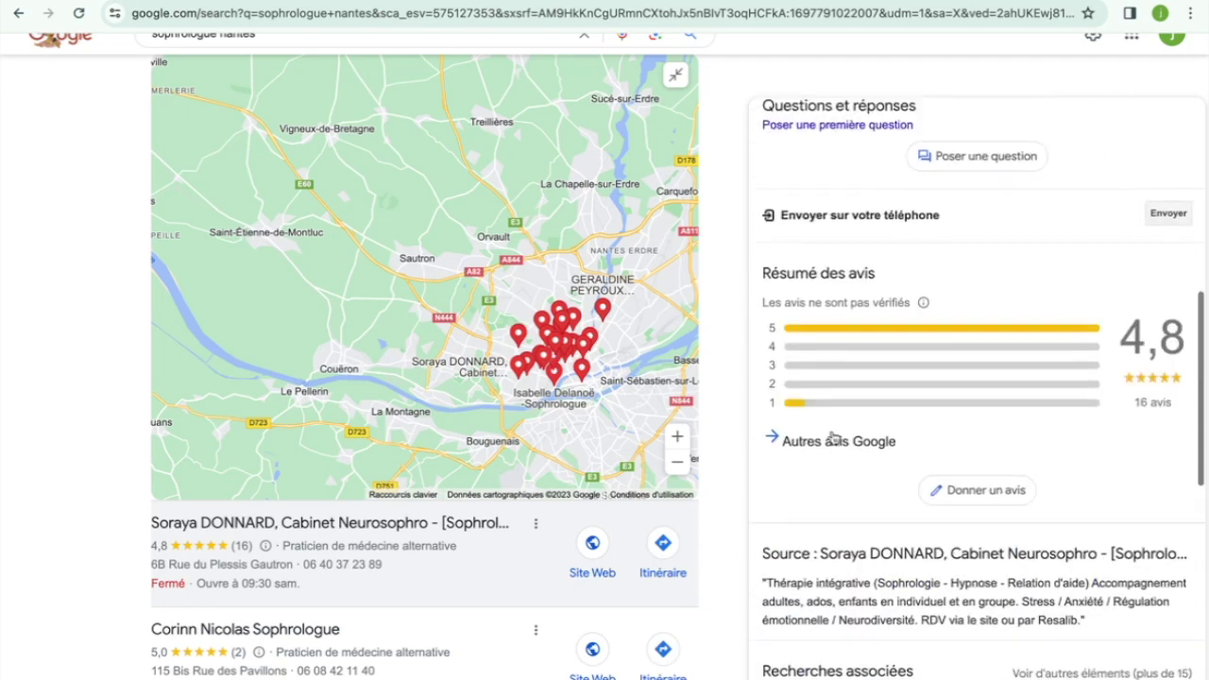
{"action": "scroll", "coordinate": [833, 436], "scroll_direction": "up", "scroll_amount": 4}
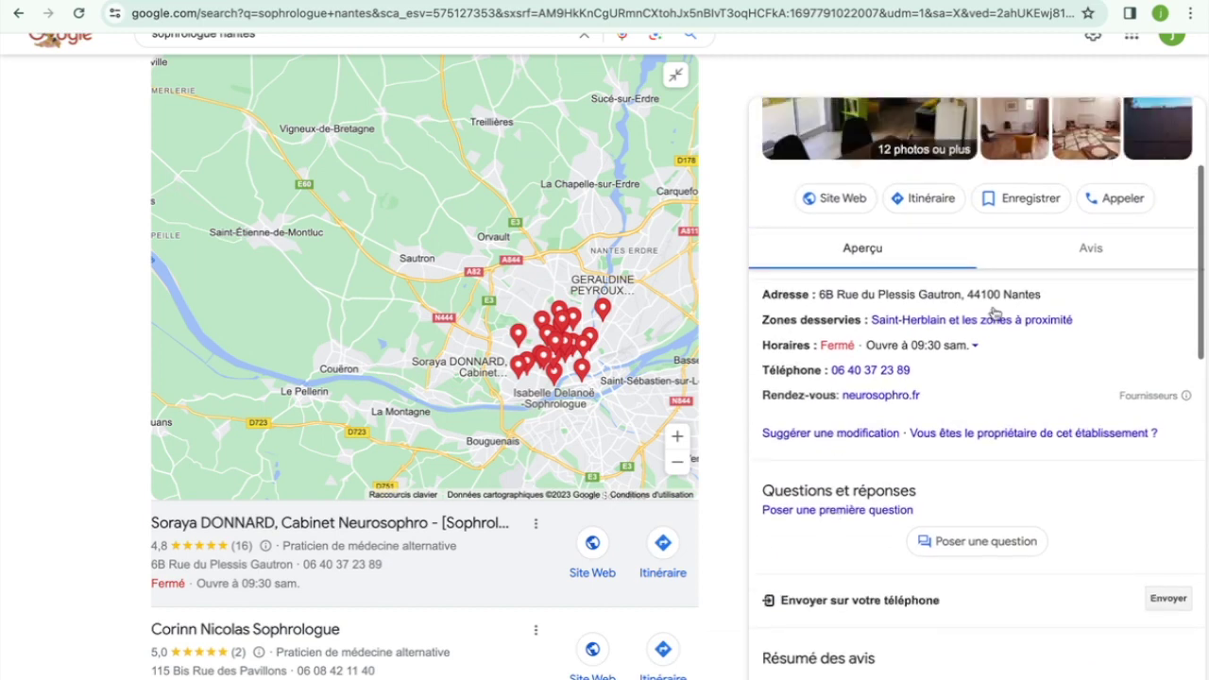
{"action": "scroll", "coordinate": [1067, 312], "scroll_direction": "up", "scroll_amount": 3}
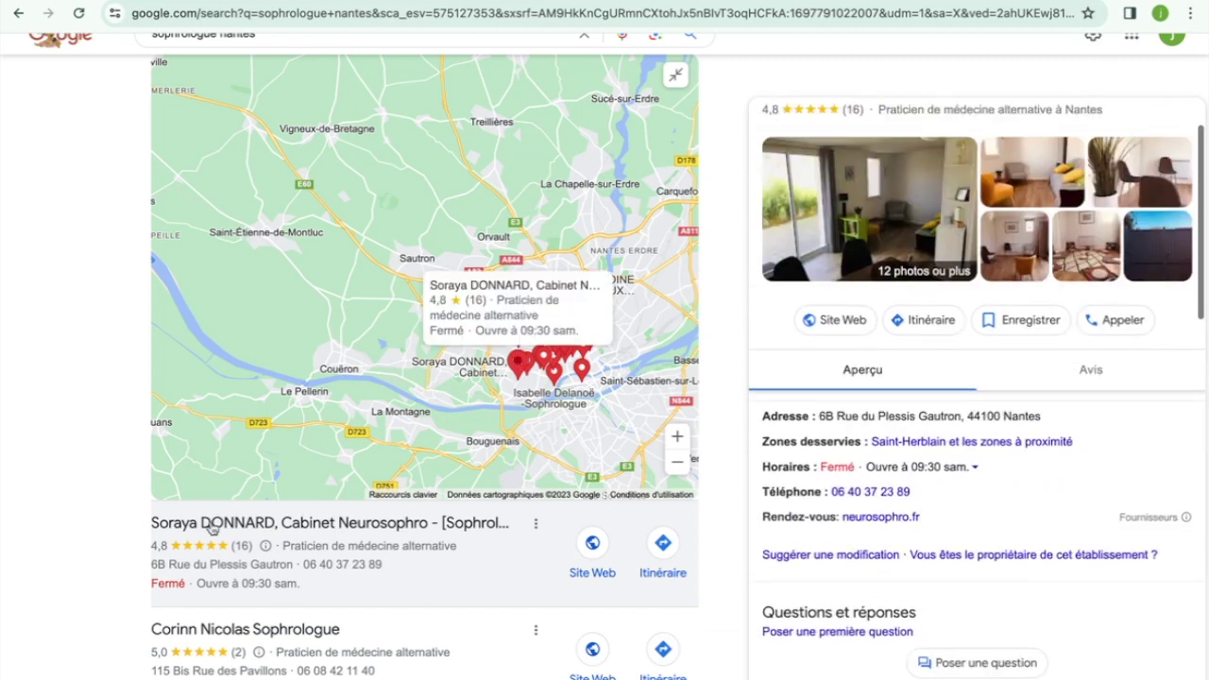
Open the second listing in the "sophrologue nantes" results and check its business description.
{"action": "scroll", "coordinate": [284, 510], "scroll_direction": "down", "scroll_amount": 2}
{"action": "left_click", "coordinate": [252, 517]}
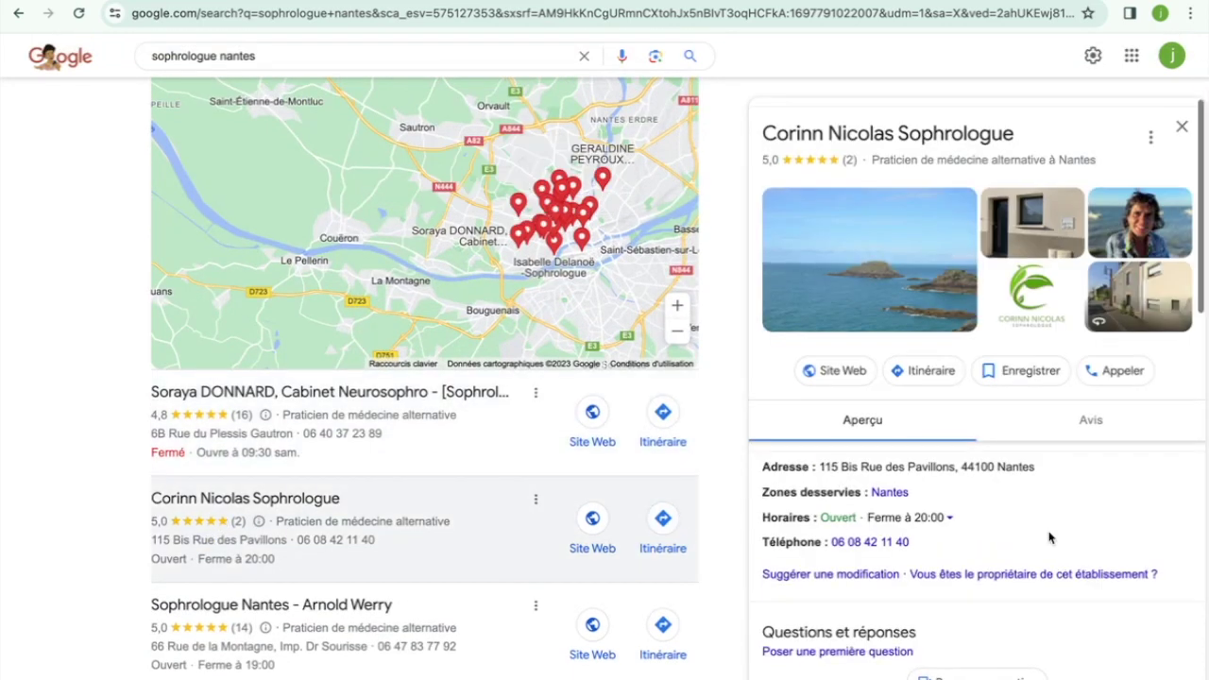
{"action": "scroll", "coordinate": [1050, 536], "scroll_direction": "down", "scroll_amount": 7}
{"action": "scroll", "coordinate": [1050, 537], "scroll_direction": "down", "scroll_amount": 1}
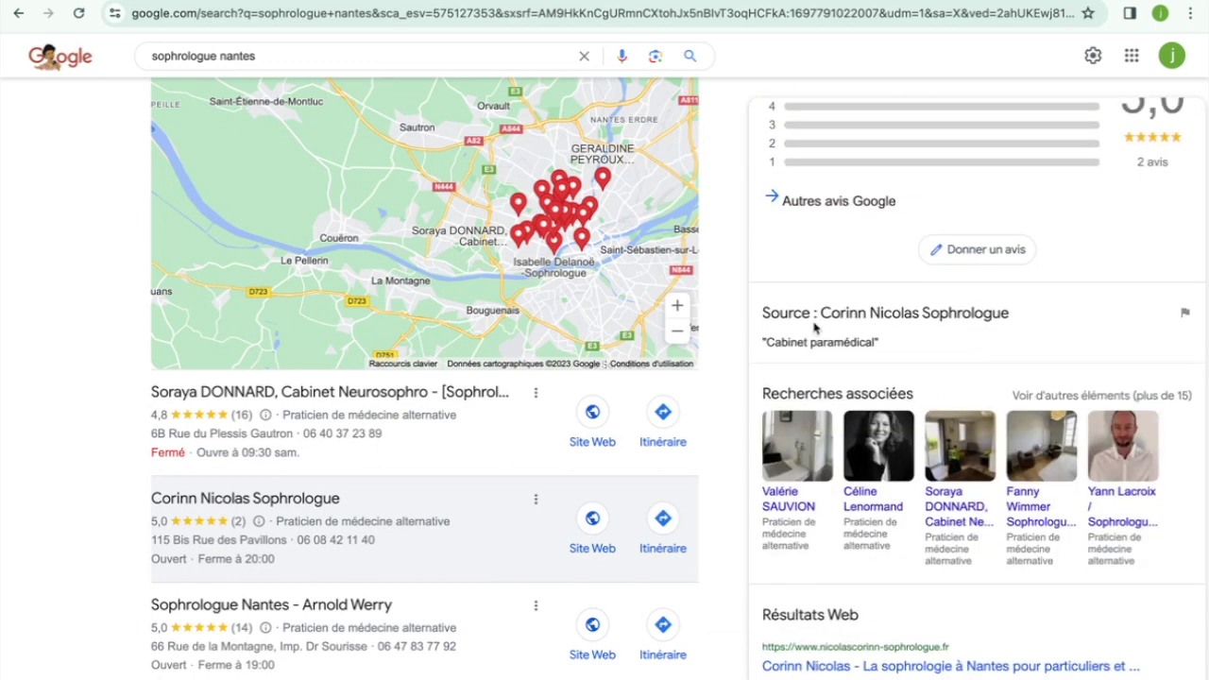
Open the third listing in the results, titled "Sophrologue Nantes", and read its full business description.
{"action": "scroll", "coordinate": [454, 467], "scroll_direction": "down", "scroll_amount": 2}
{"action": "left_click", "coordinate": [296, 526]}
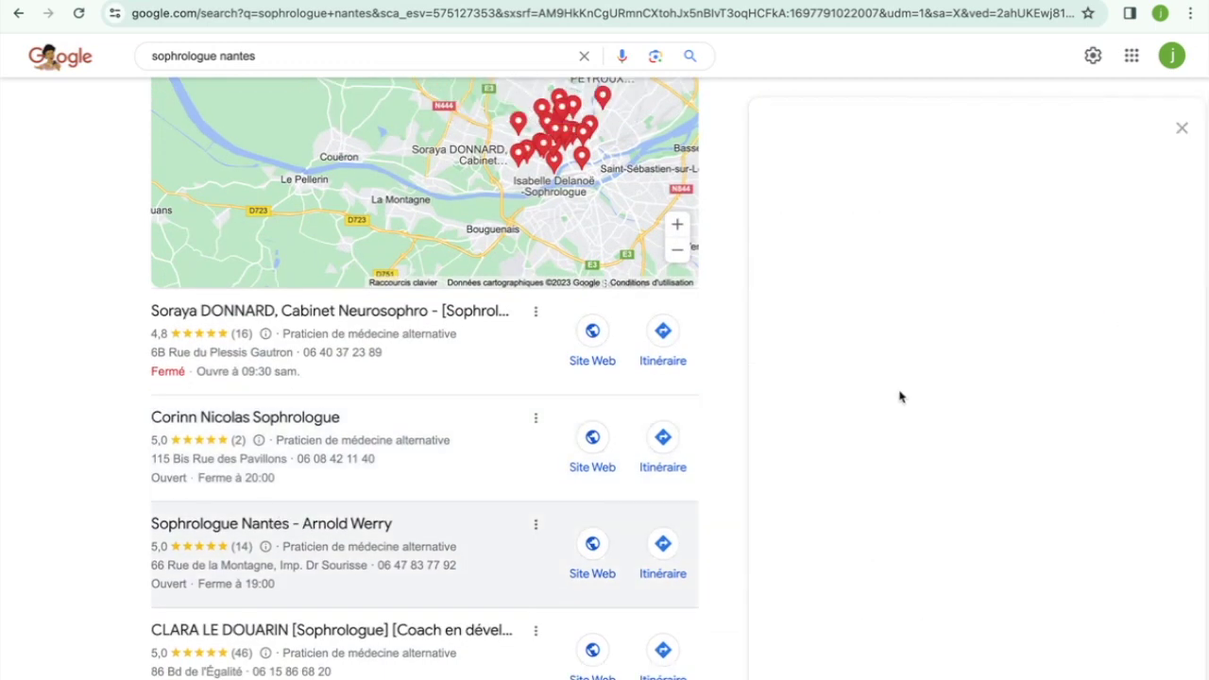
{"action": "scroll", "coordinate": [912, 398], "scroll_direction": "down", "scroll_amount": 3}
{"action": "scroll", "coordinate": [887, 411], "scroll_direction": "down", "scroll_amount": 5}
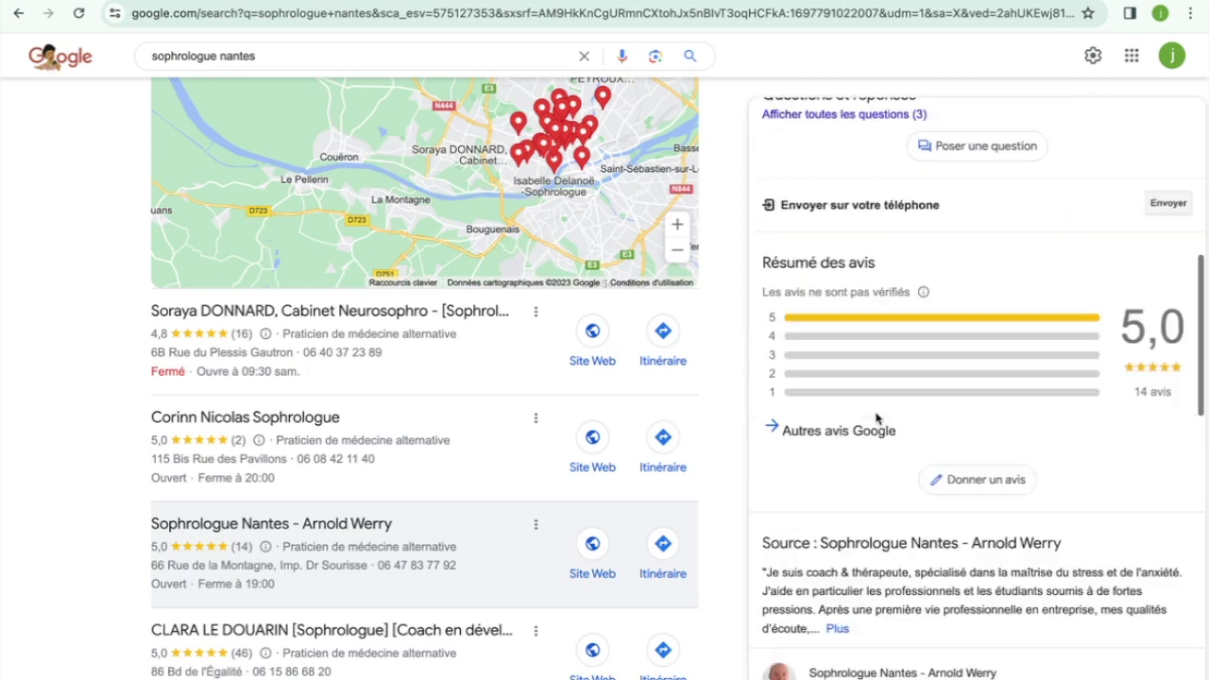
{"action": "left_click", "coordinate": [838, 465]}
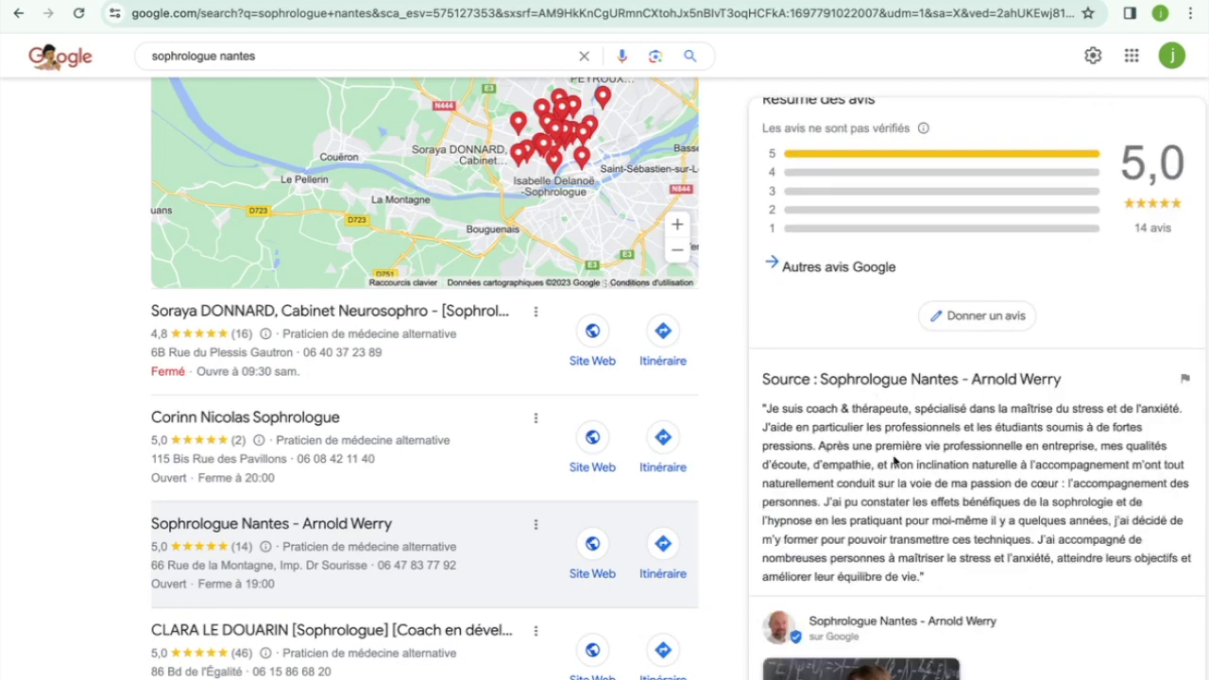
{"action": "scroll", "coordinate": [895, 462], "scroll_direction": "down", "scroll_amount": 1}
{"action": "left_click_drag", "start_coordinate": [843, 310], "coordinate": [842, 485]}
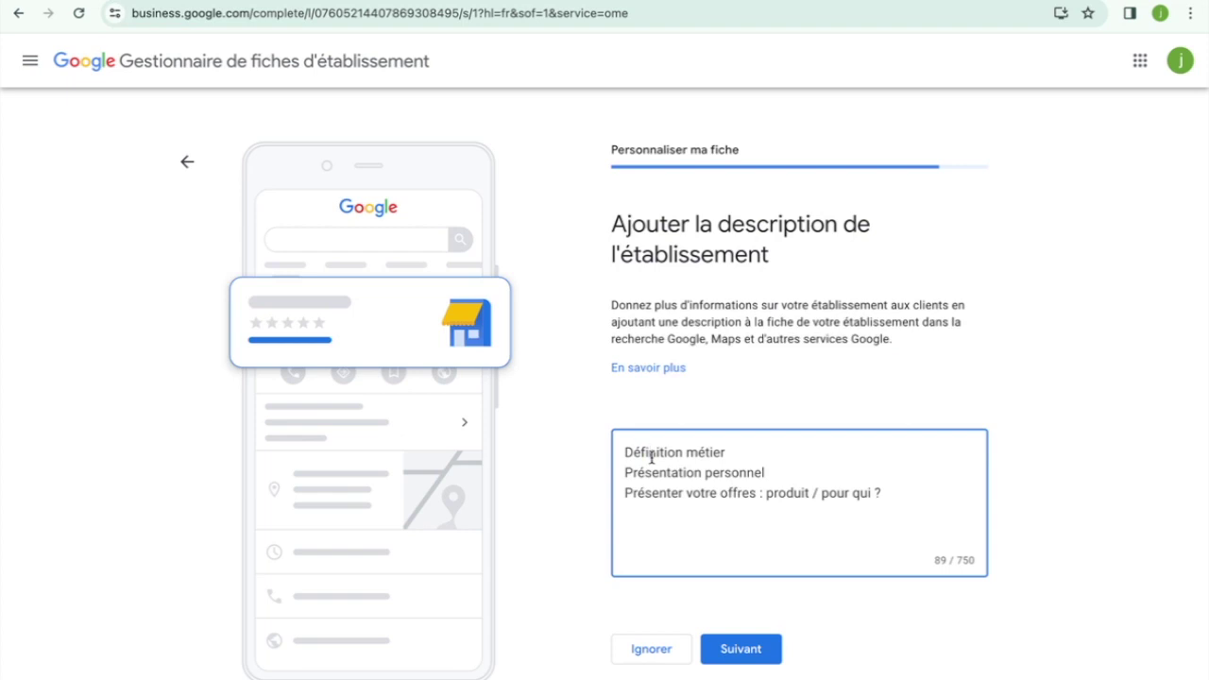
Add "Zone Géographique" as the last line of the profile's business description and submit the description page.
{"action": "left_click", "coordinate": [742, 649]}
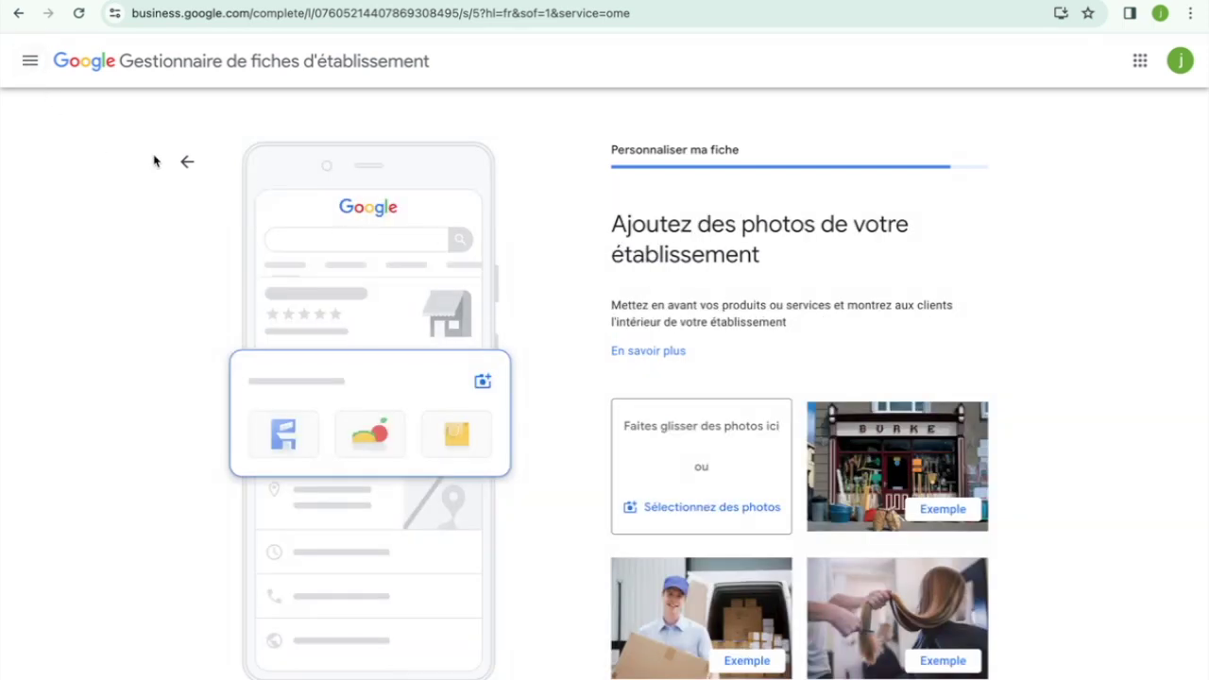
{"action": "left_click", "coordinate": [188, 163]}
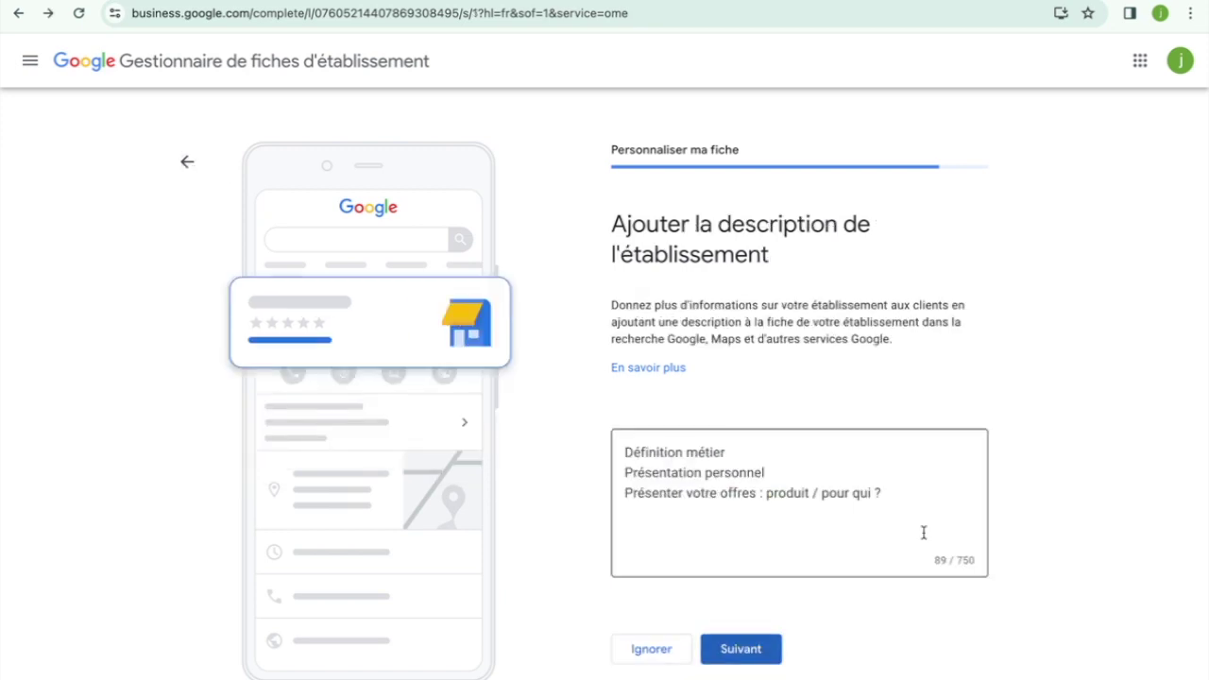
{"action": "left_click", "coordinate": [905, 492]}
{"action": "key", "text": "Return"}
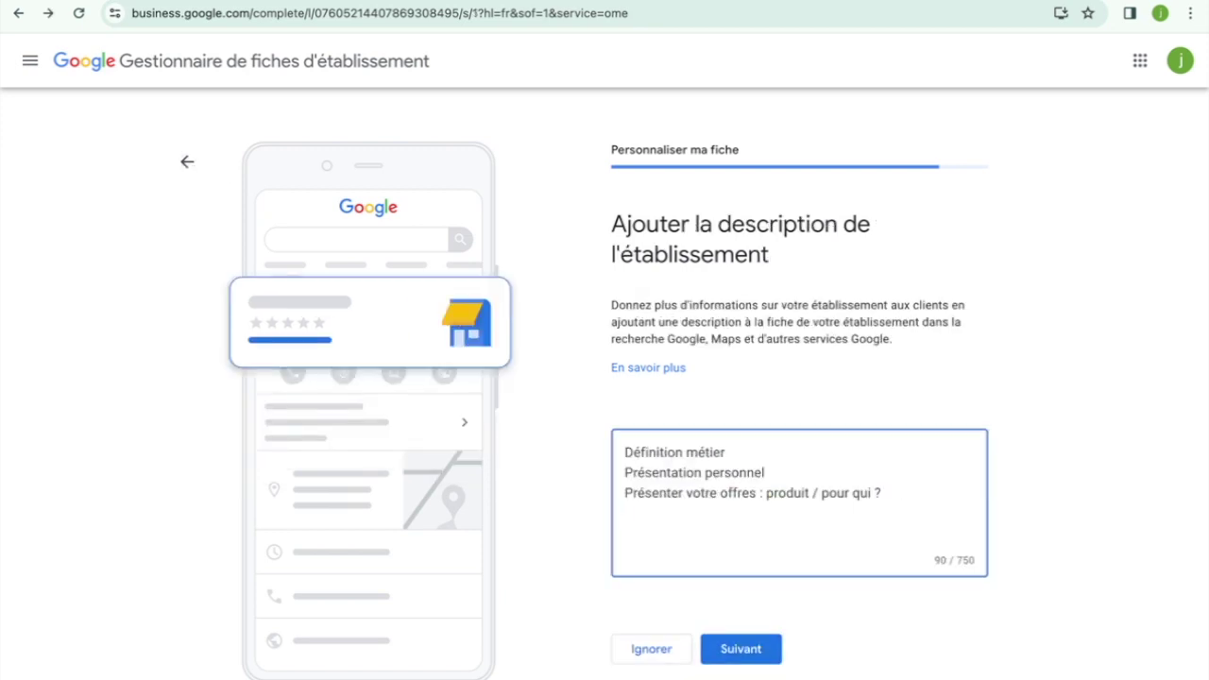
{"action": "type", "text": "Zone Géographique"}
{"action": "left_click", "coordinate": [725, 652]}
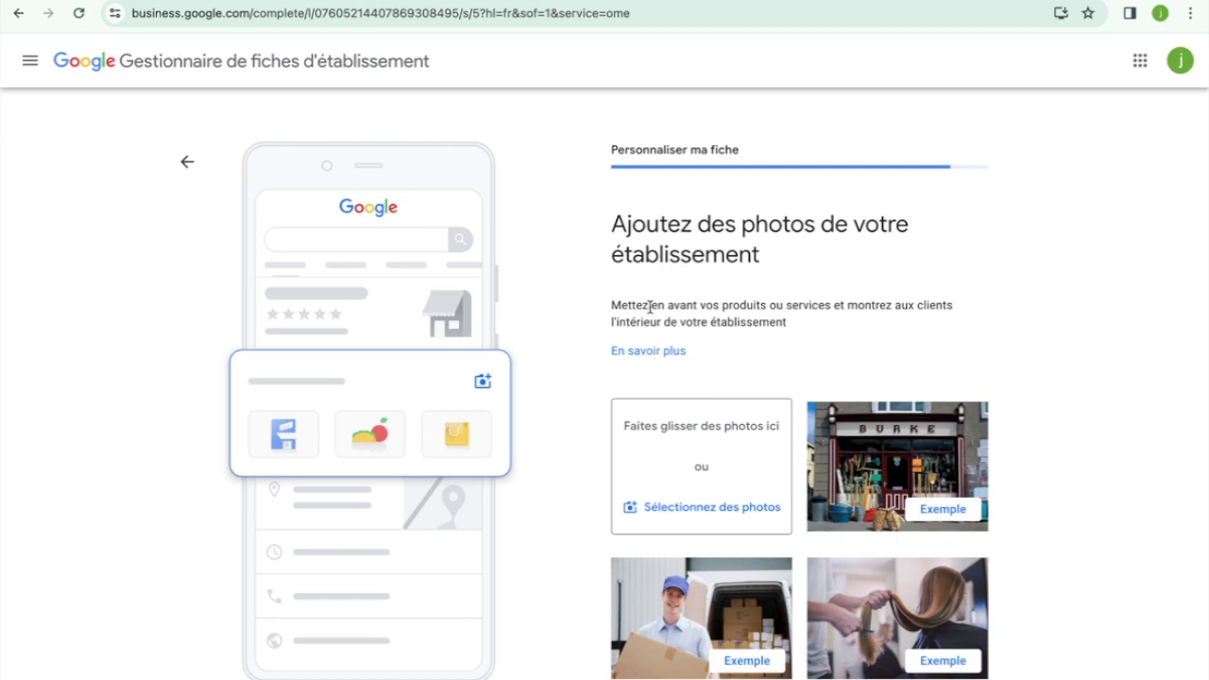
Pass the remaining optional pages without adding photos, enabling "Enquêtes et pilotes" notifications or claiming the advertising credit.
{"action": "scroll", "coordinate": [649, 306], "scroll_direction": "down", "scroll_amount": 3}
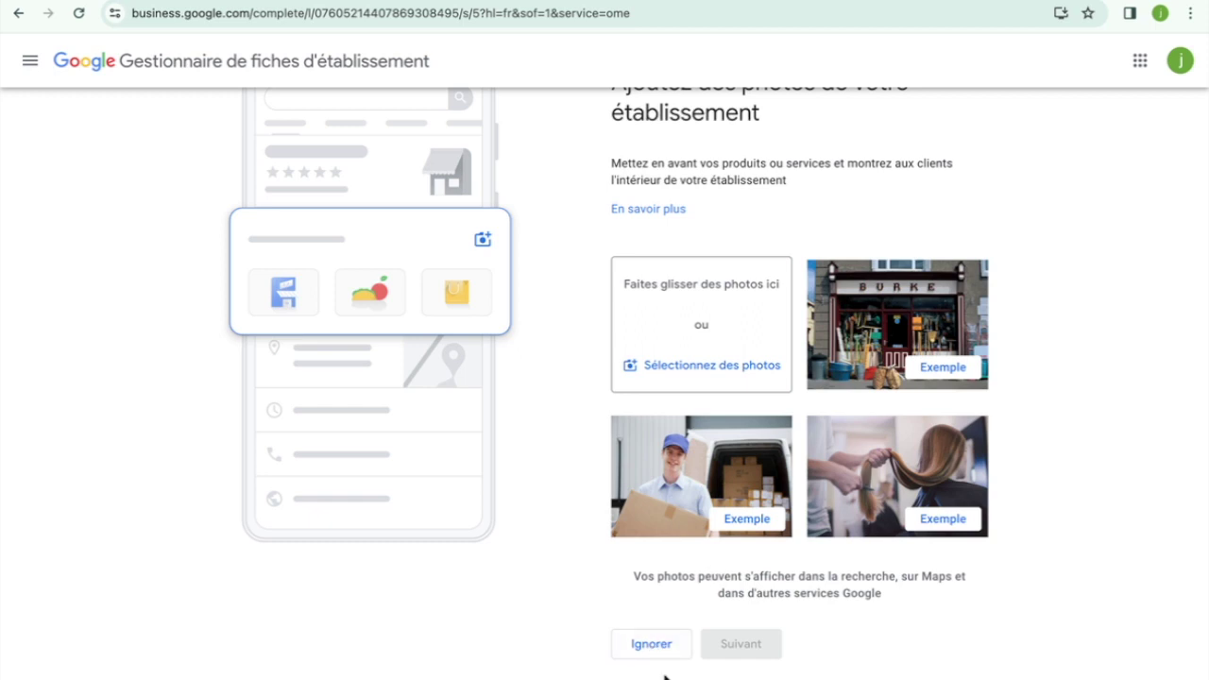
{"action": "left_click", "coordinate": [659, 646]}
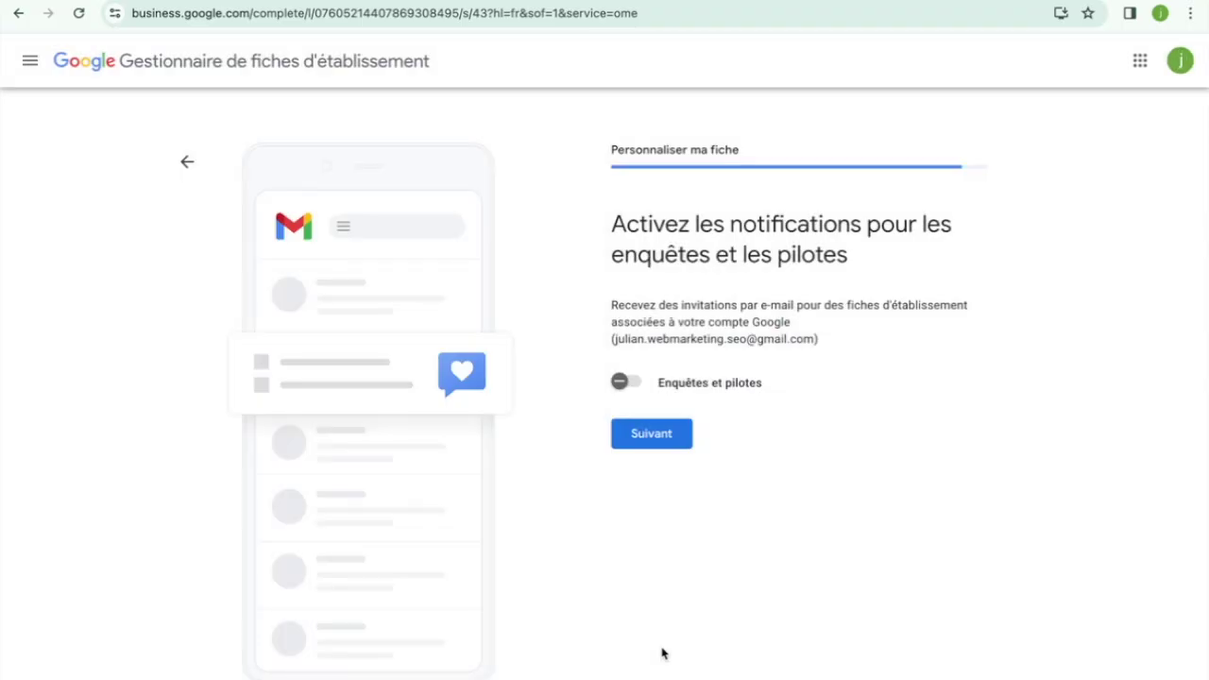
{"action": "left_click", "coordinate": [652, 435]}
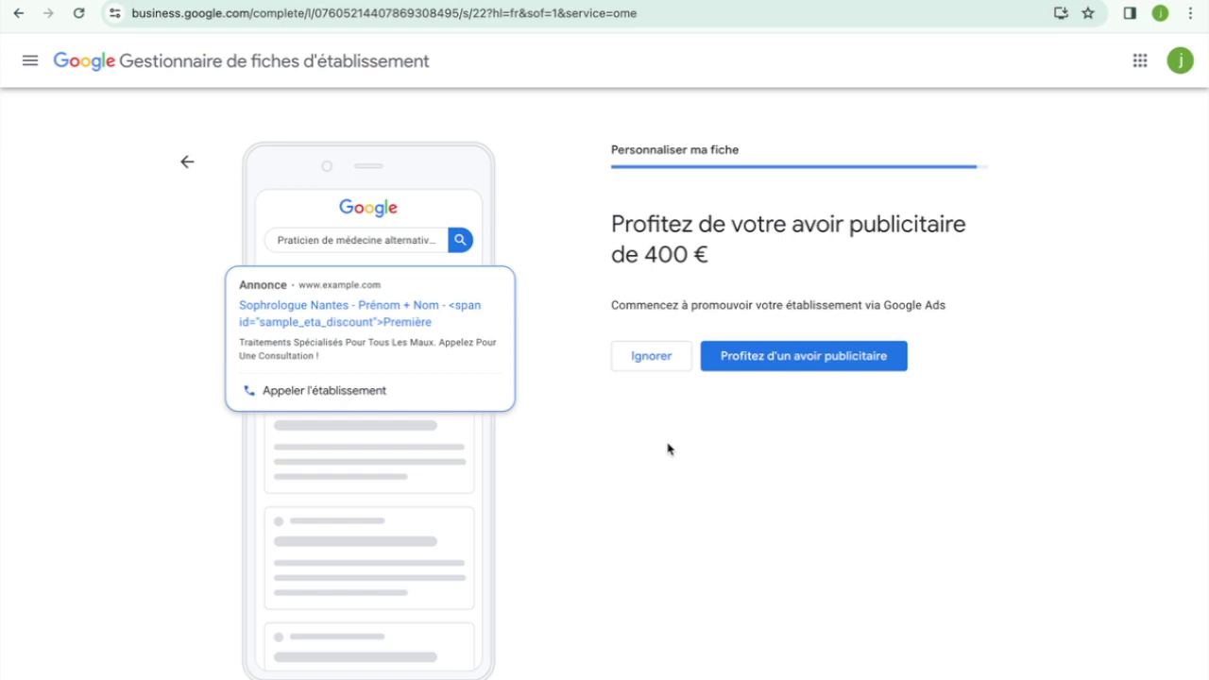
{"action": "left_click", "coordinate": [649, 375]}
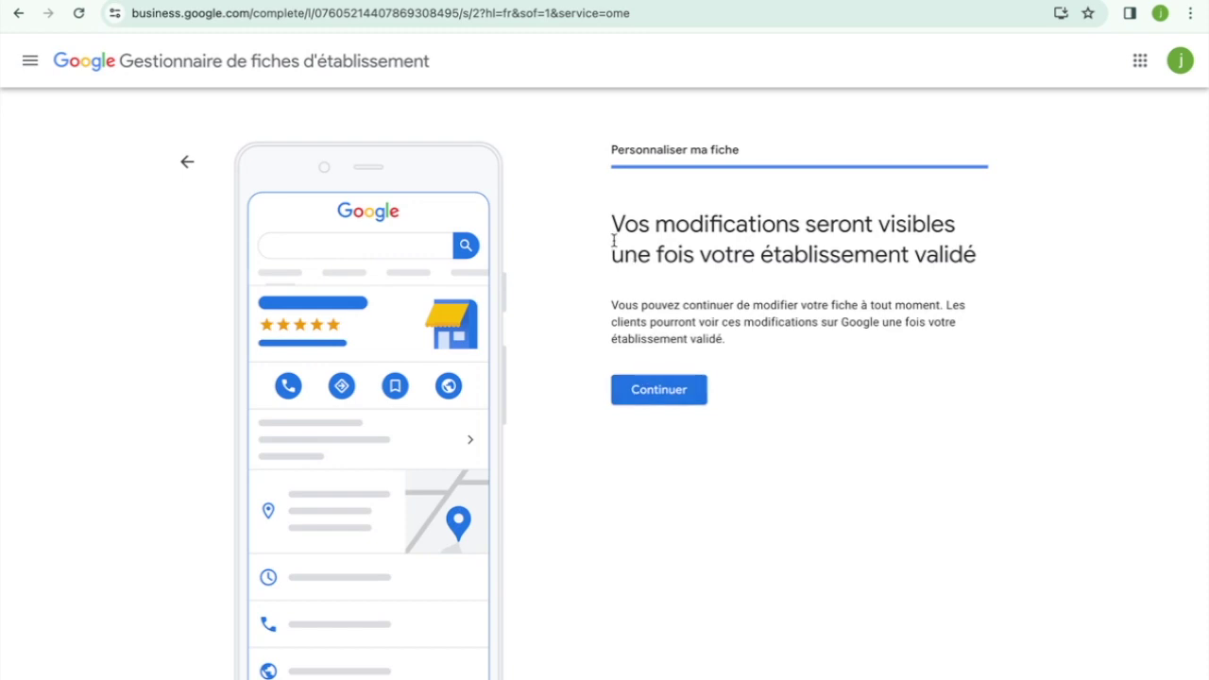
Finish the profile setup and dismiss the location permission request on the search page.
{"action": "left_click_drag", "start_coordinate": [612, 244], "coordinate": [720, 281]}
{"action": "left_click", "coordinate": [720, 279]}
{"action": "left_click", "coordinate": [702, 381]}
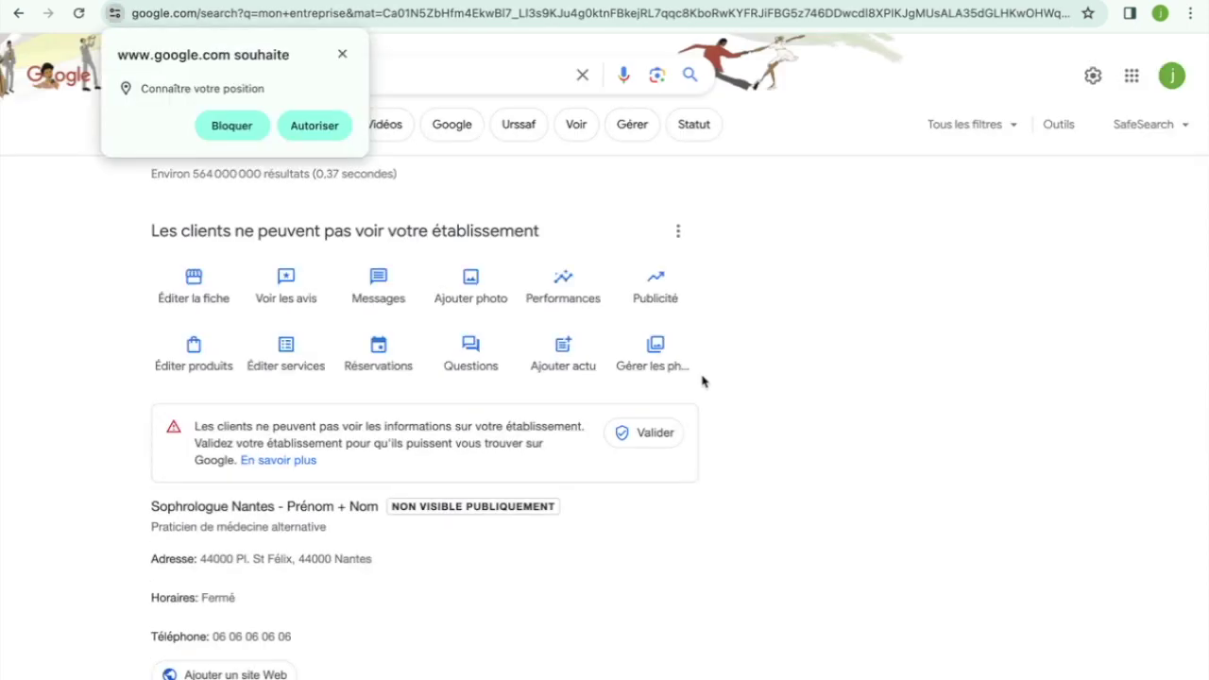
{"action": "left_click", "coordinate": [341, 54]}
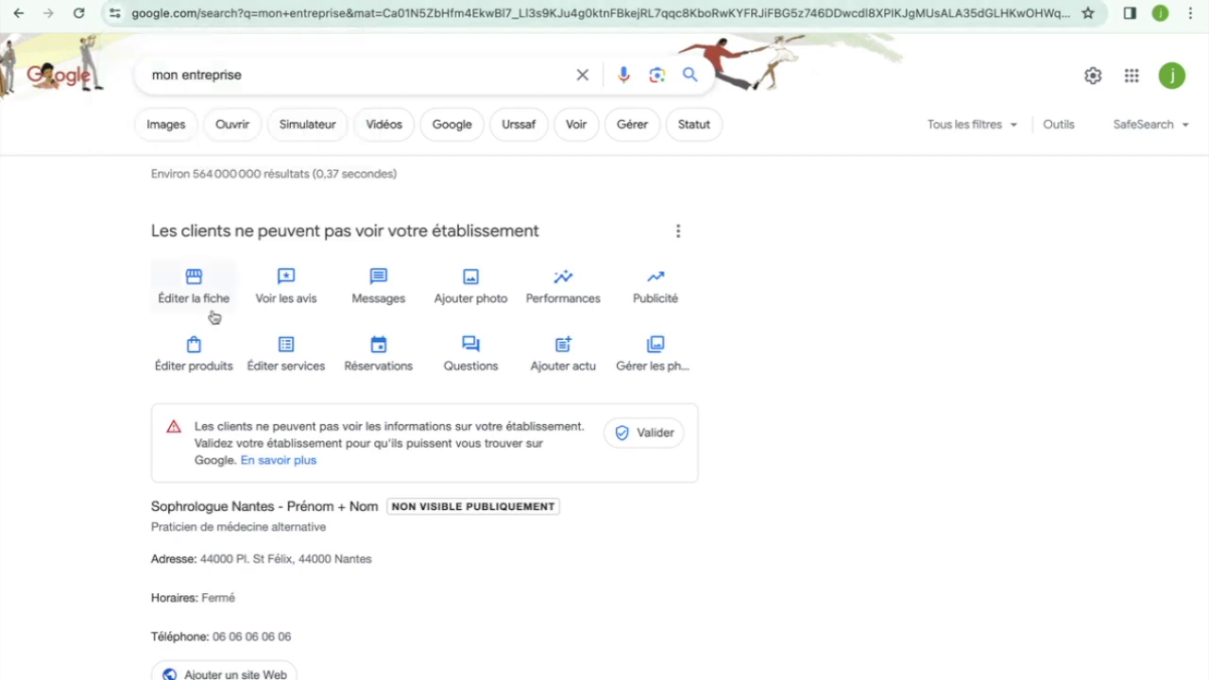
Review the business name, contact details and management options of the new profile in the "mon entreprise" results.
{"action": "left_click_drag", "start_coordinate": [286, 507], "coordinate": [378, 507]}
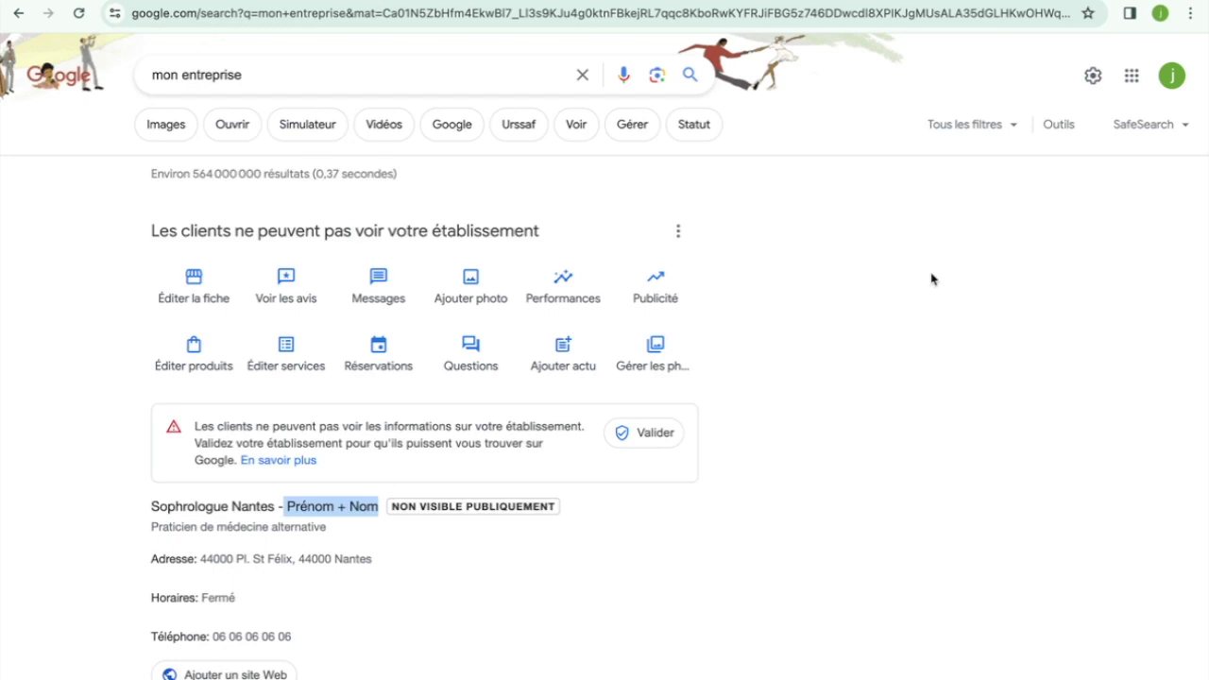
{"action": "scroll", "coordinate": [499, 343], "scroll_direction": "down", "scroll_amount": 5}
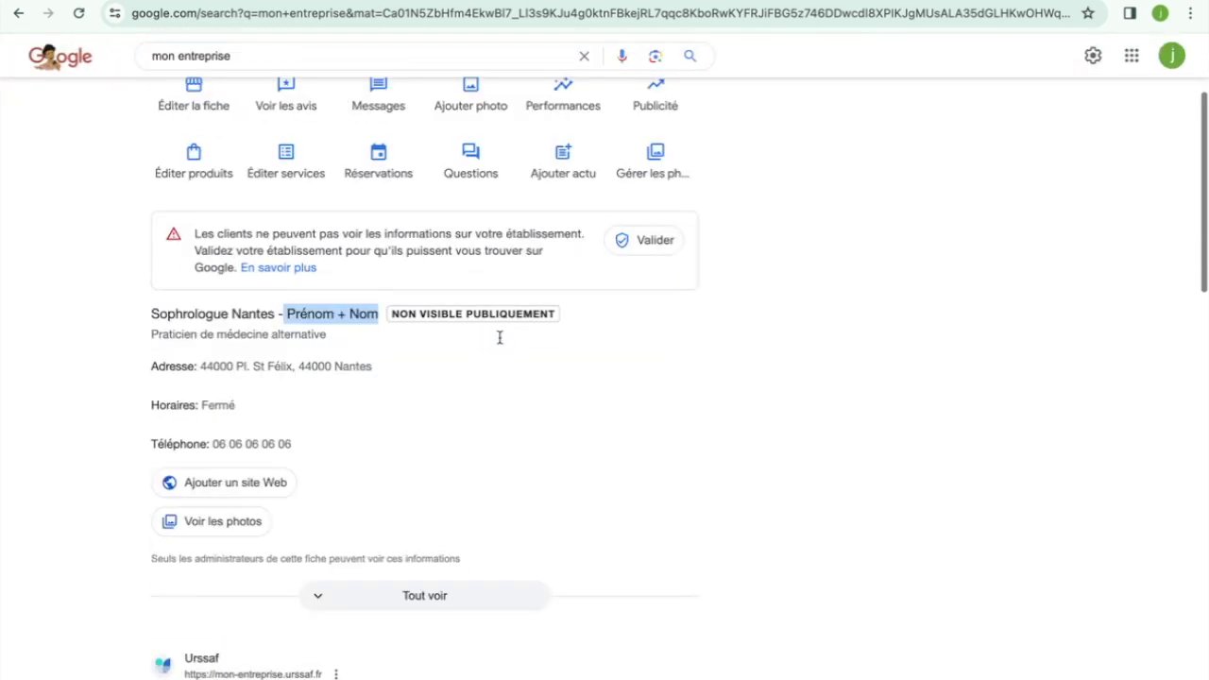
{"action": "scroll", "coordinate": [501, 344], "scroll_direction": "up", "scroll_amount": 5}
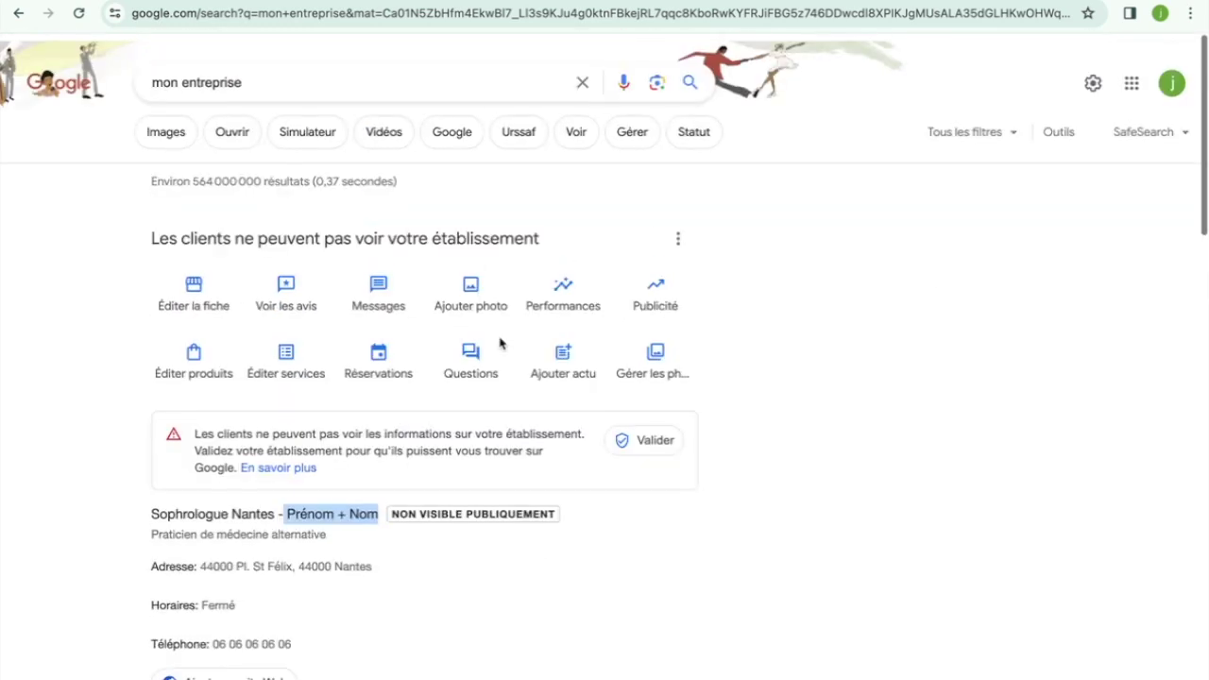